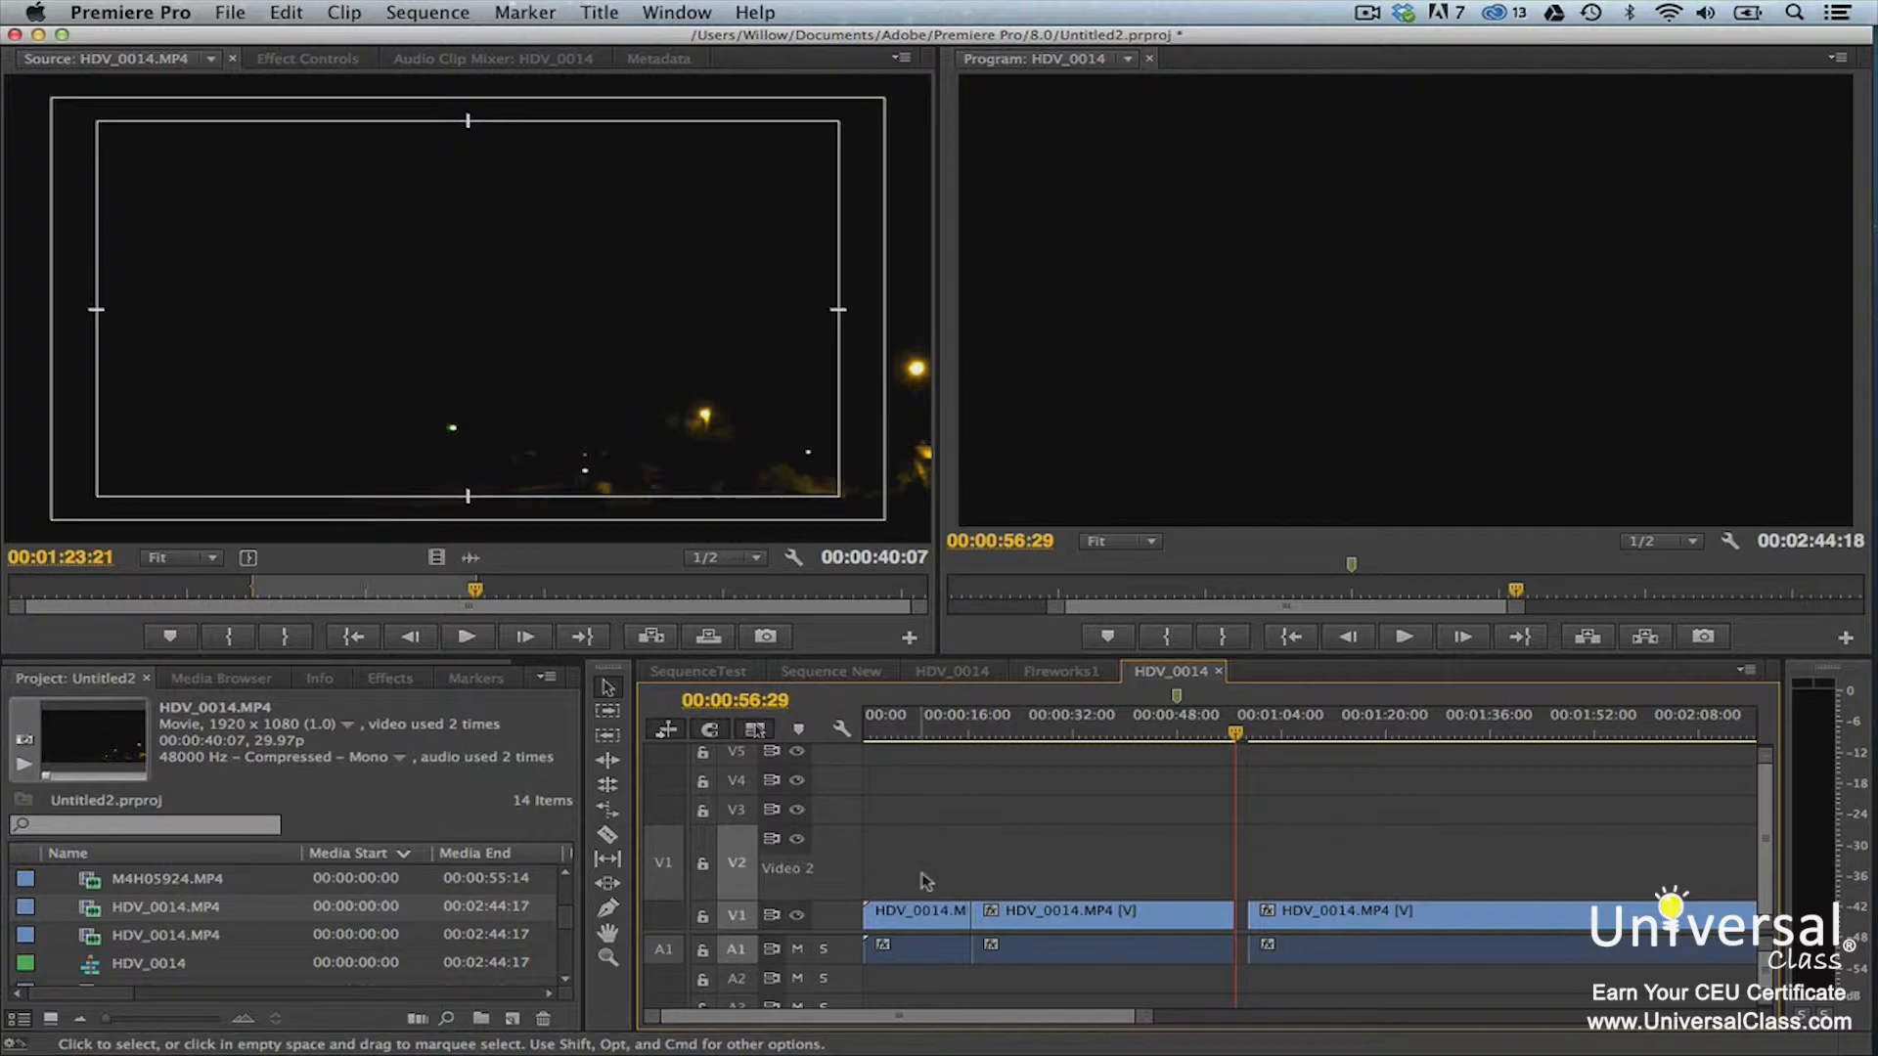
# Select individual HDV_0014.MP4 clips on V1, extend the selection to several clips, and clear the selection
pyautogui.click(926, 917)
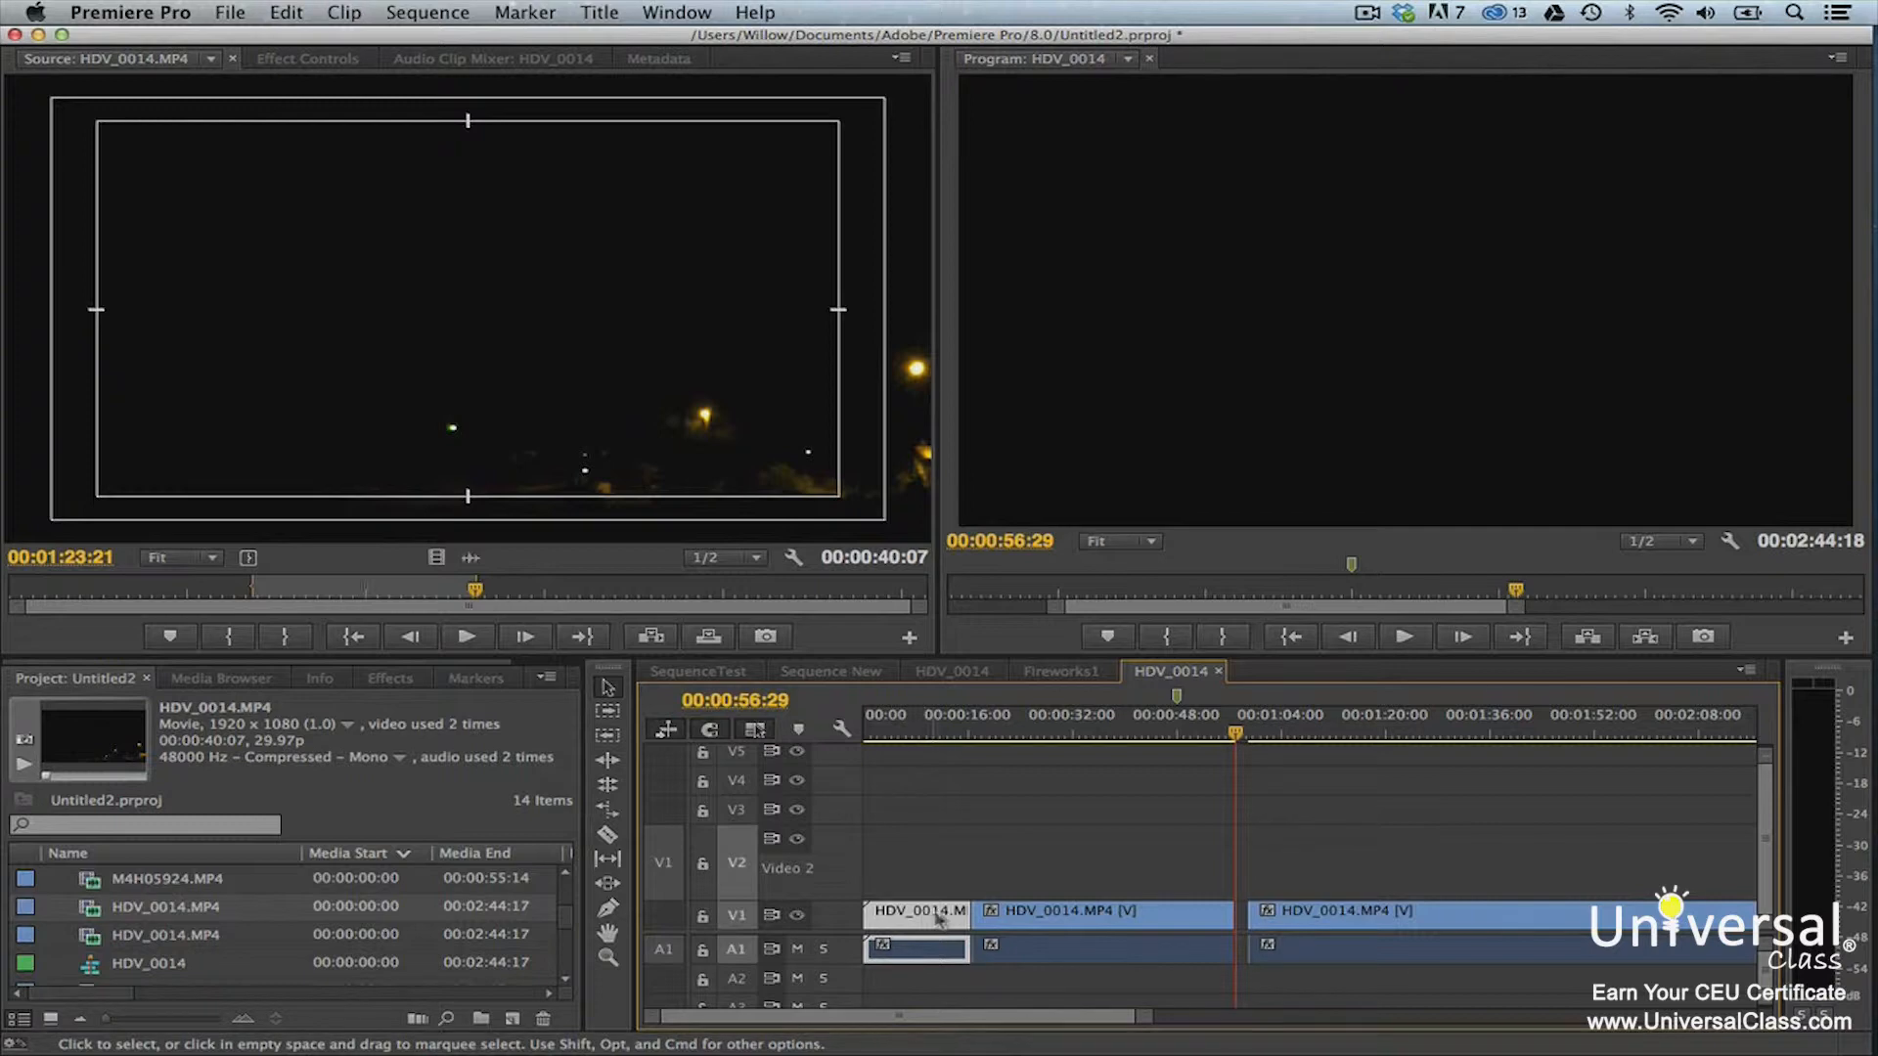
pyautogui.click(1014, 924)
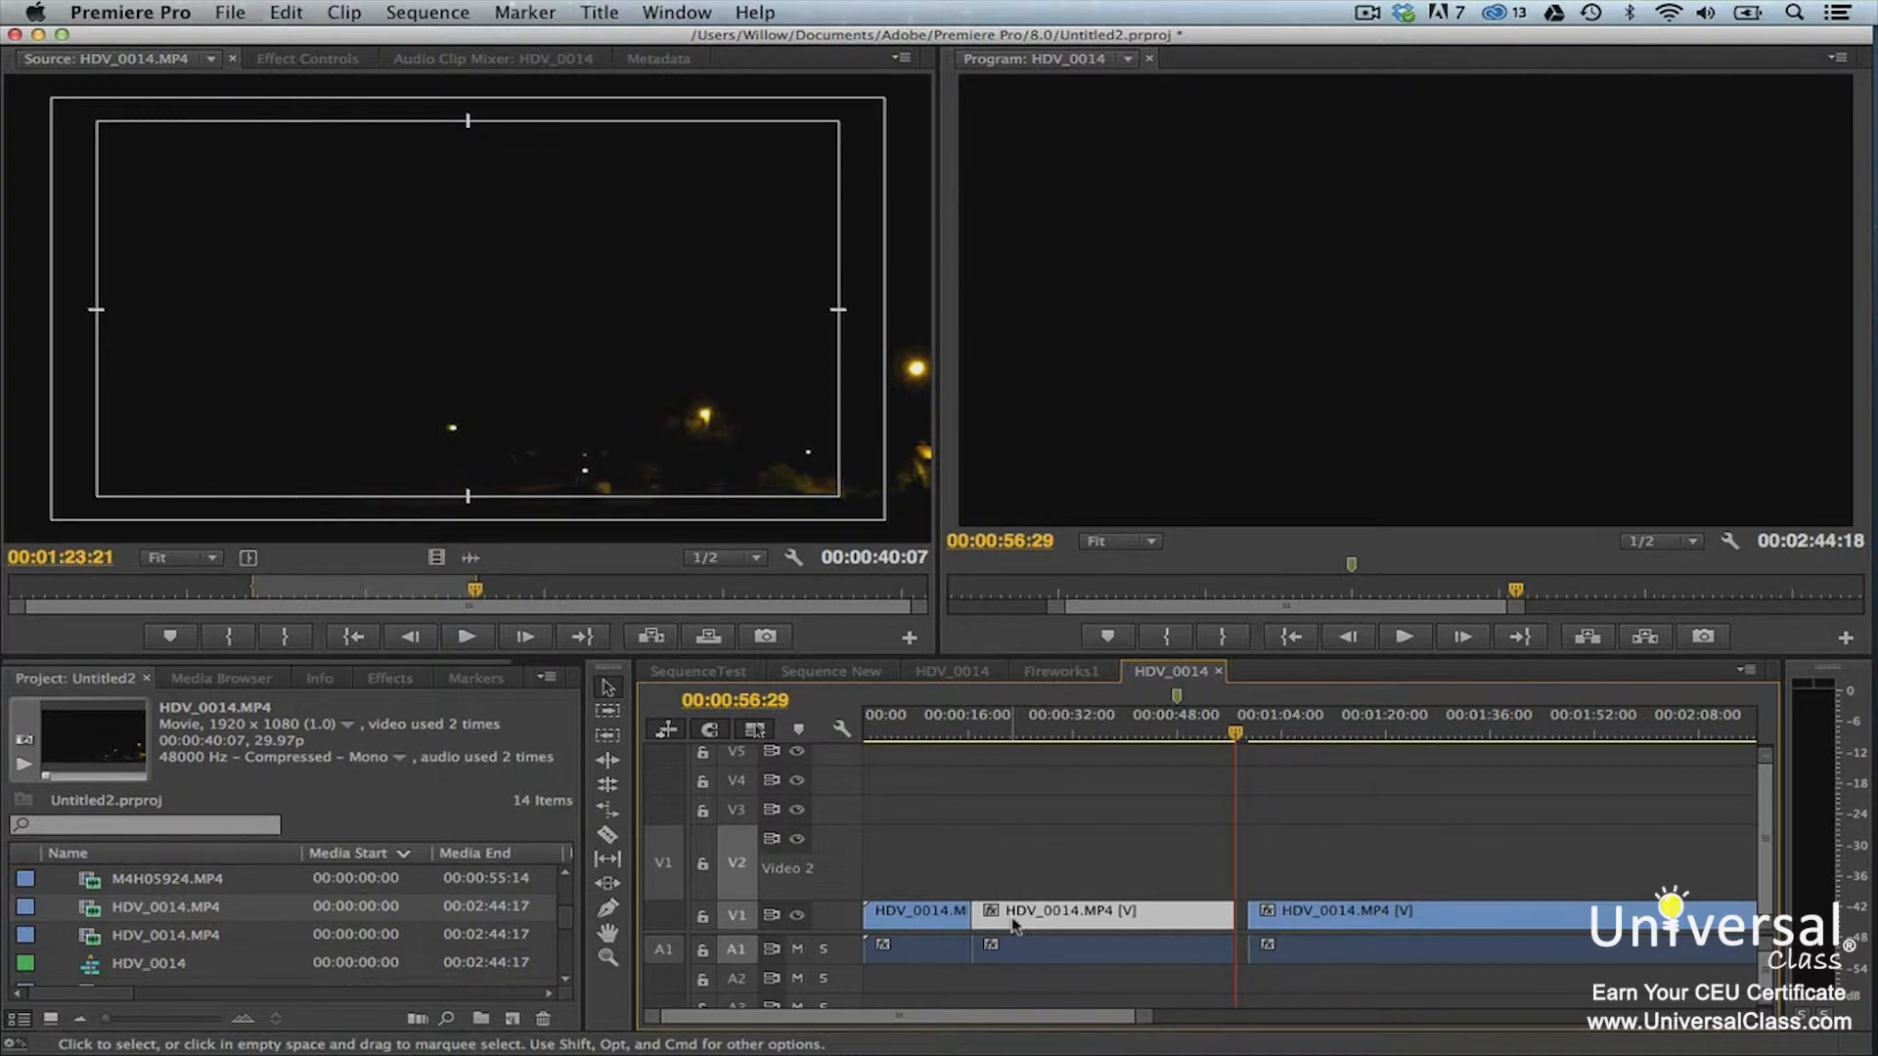
pyautogui.keyDown('shift'); pyautogui.click(1285, 948); pyautogui.keyUp('shift')
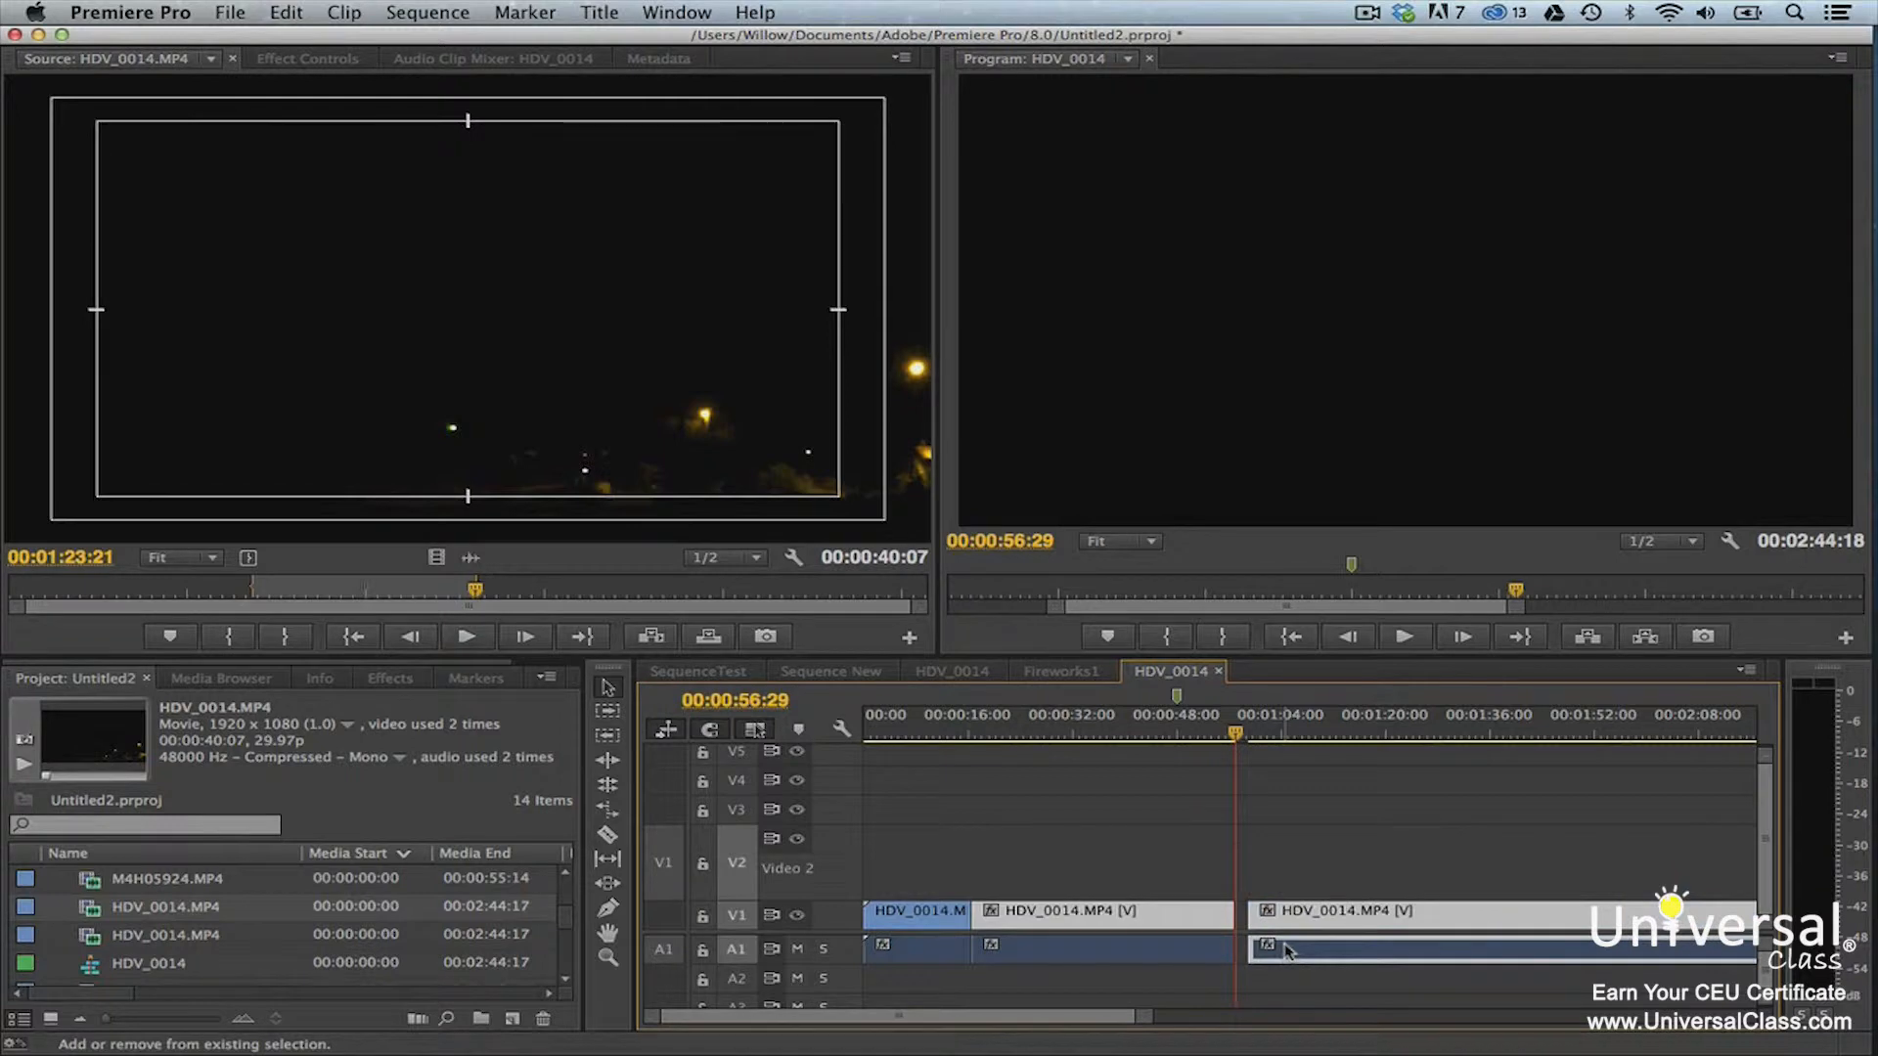
pyautogui.keyDown('shift'); pyautogui.click(949, 946); pyautogui.keyUp('shift')
pyautogui.click(953, 884)
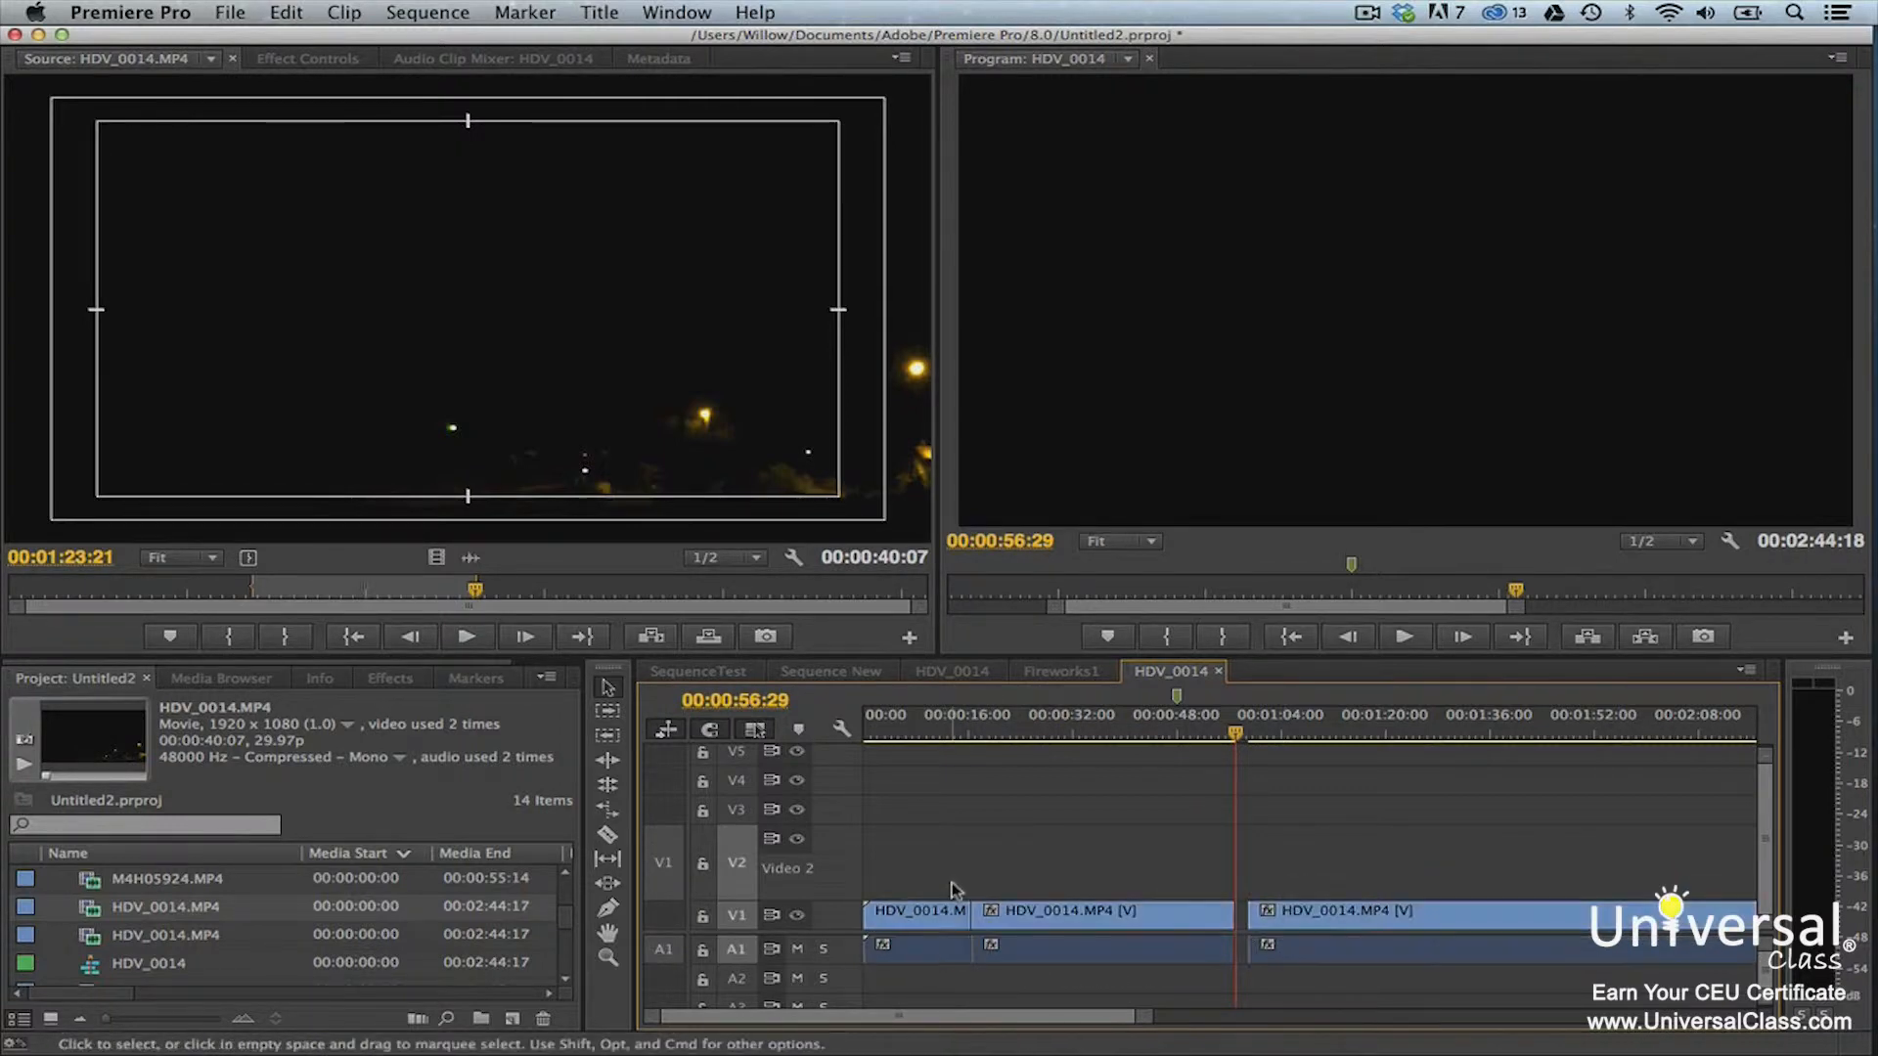
# Use the Track Select tool to select all clips from the first HDV_0014.MP4 clip onward
pyautogui.click(615, 715)
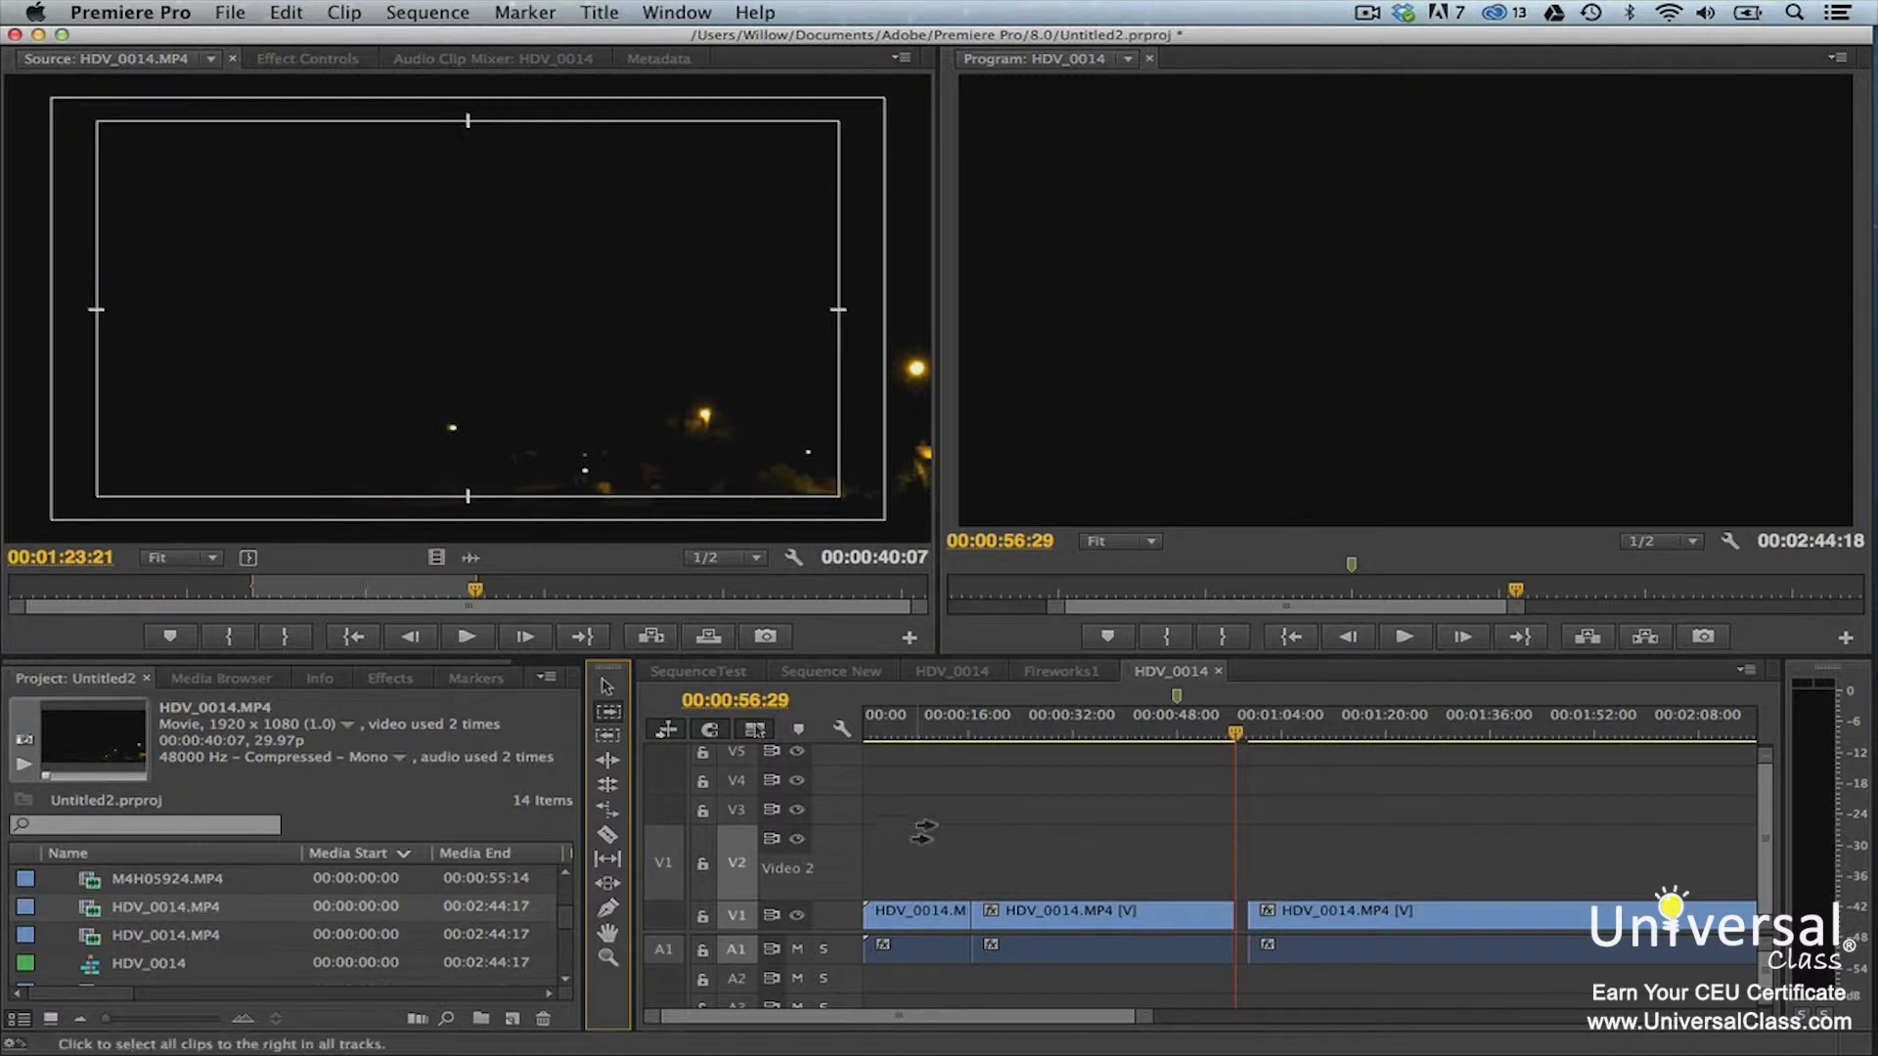
pyautogui.click(929, 914)
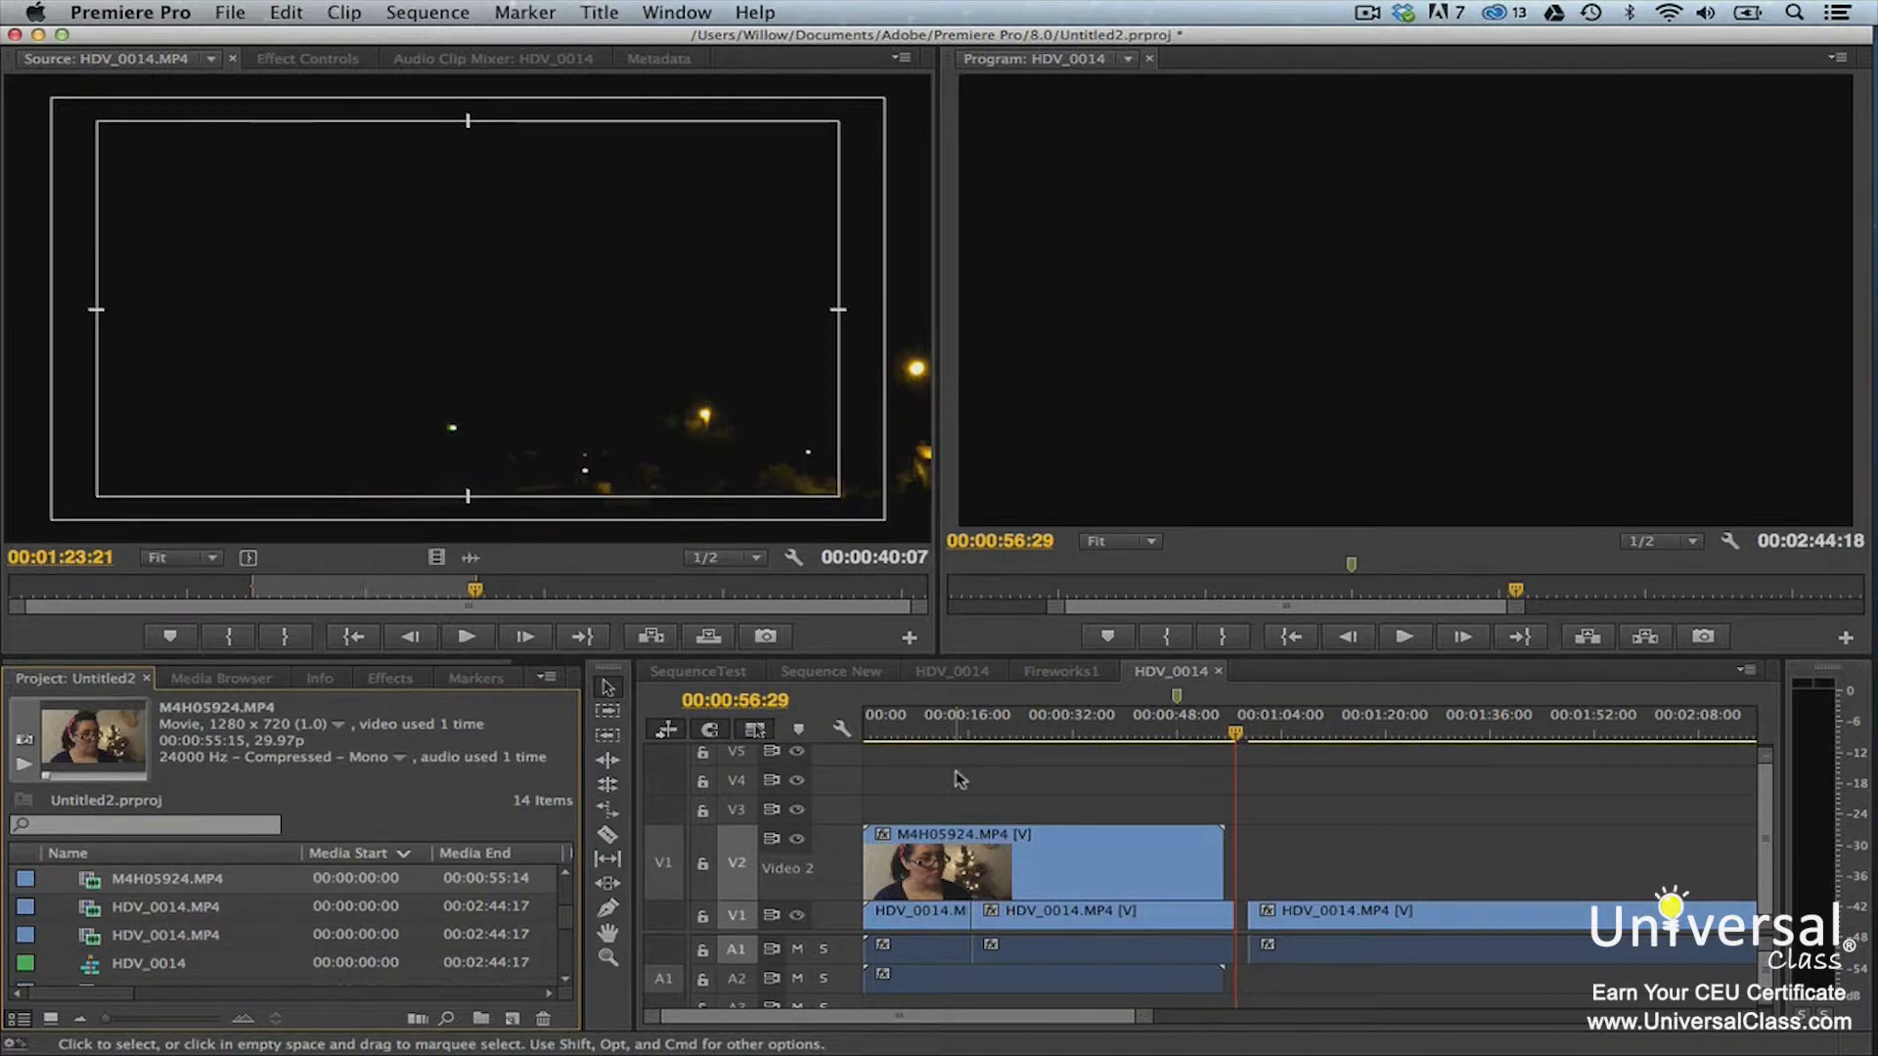
# Group the M4H05924.MP4 clip on V2 with the first HDV_0014.MP4 clip on V1
pyautogui.click(1066, 859)
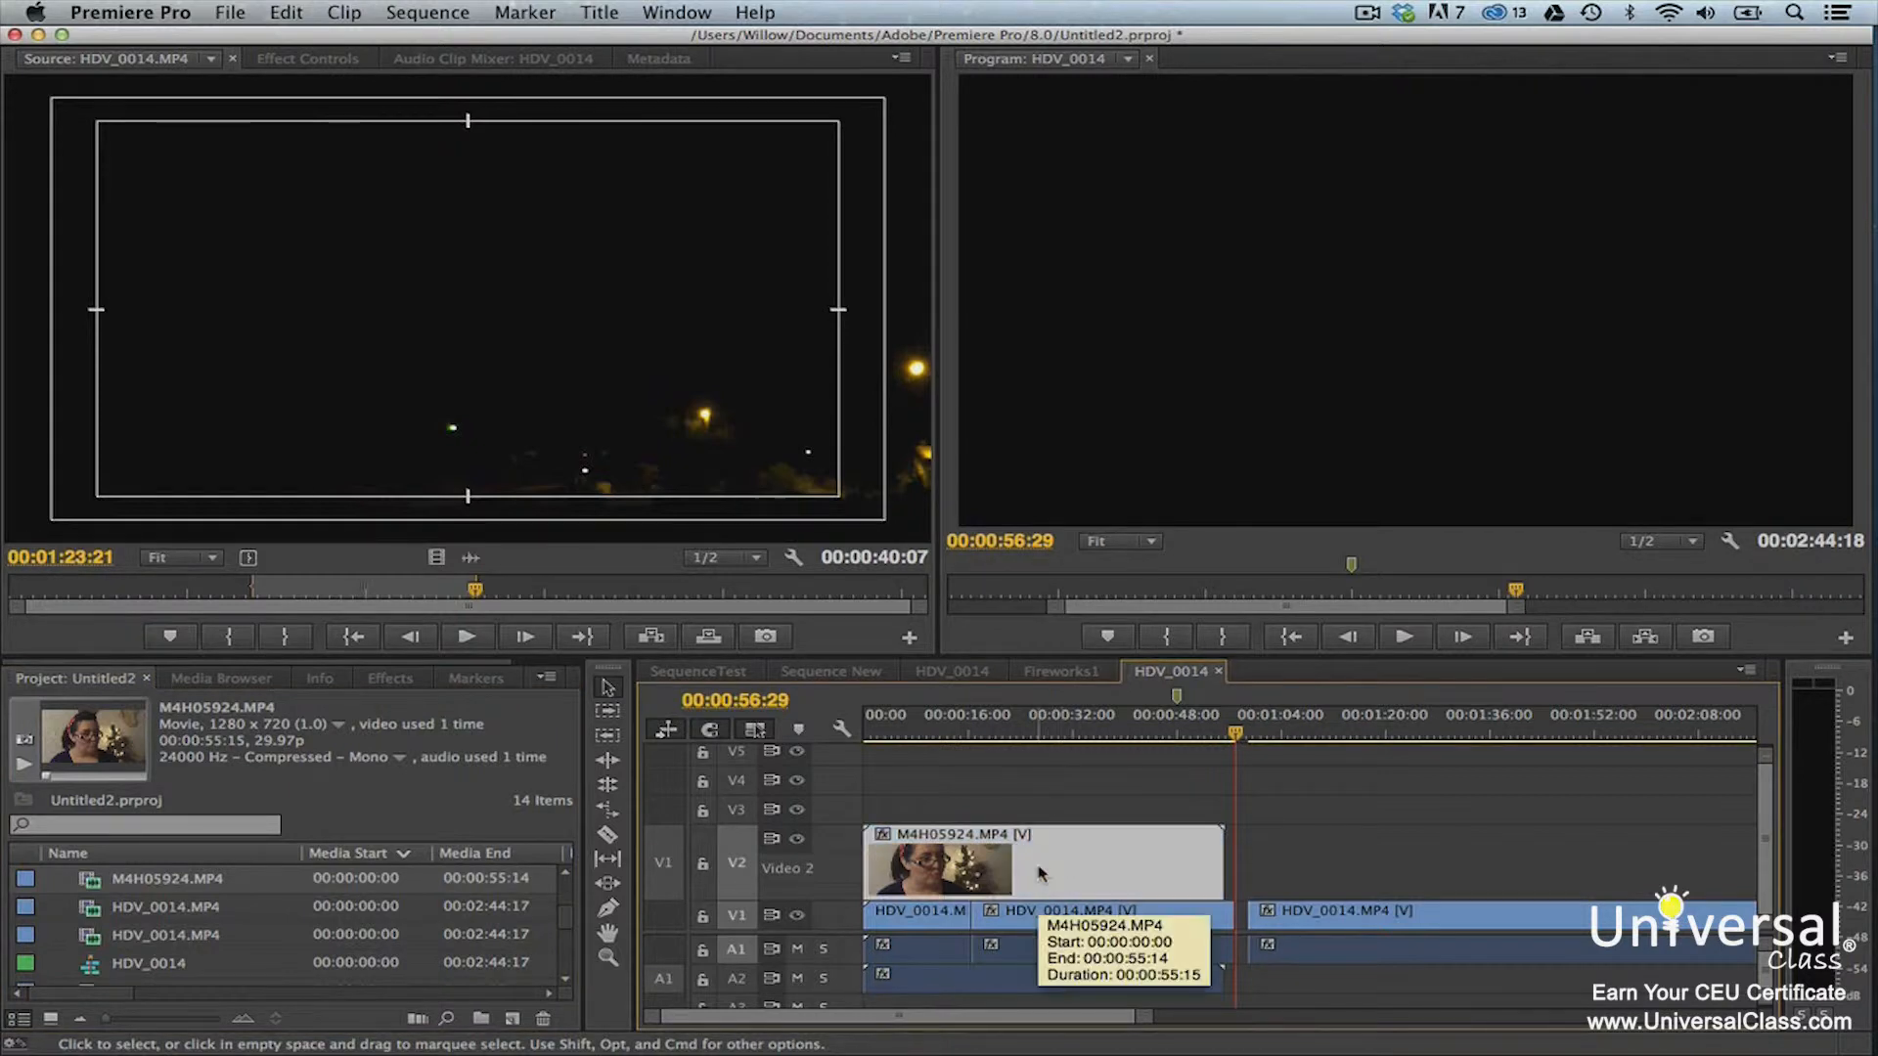
pyautogui.keyDown('shift'); pyautogui.click(946, 914); pyautogui.keyUp('shift')
pyautogui.rightClick(946, 915)
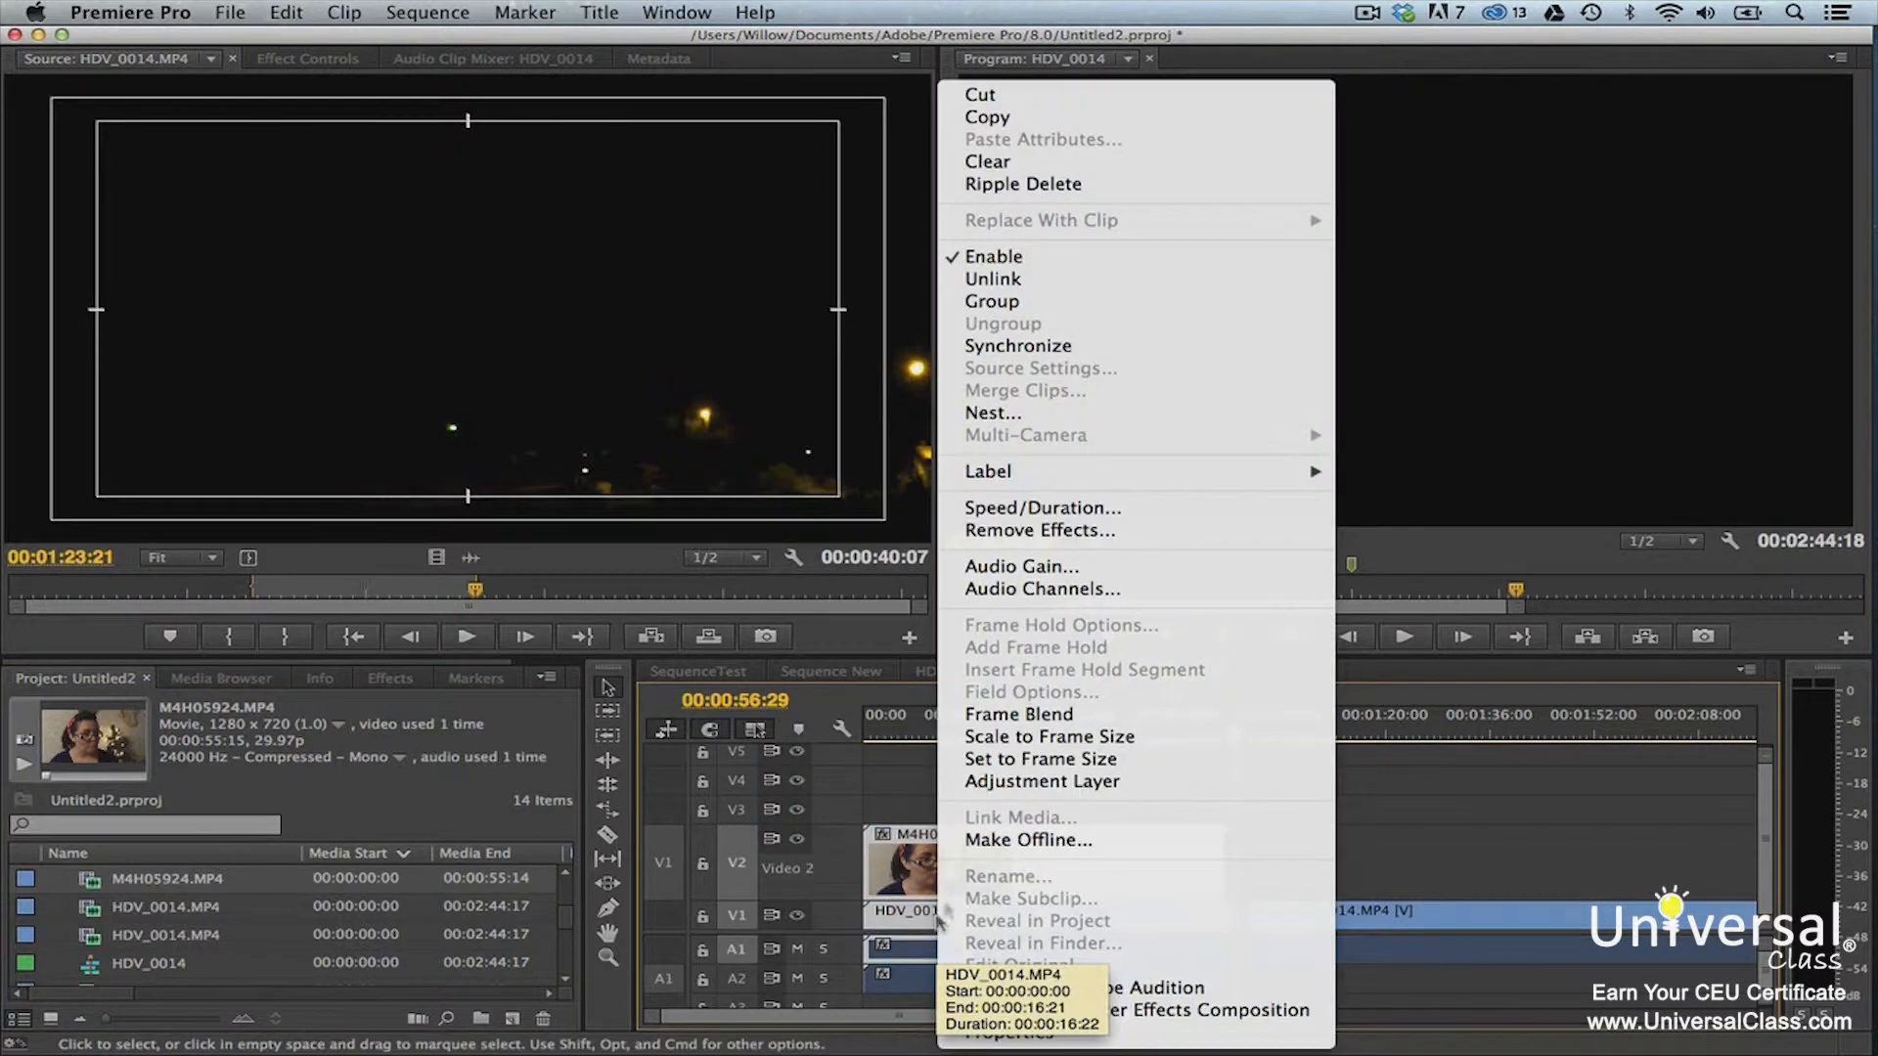
pyautogui.click(1017, 302)
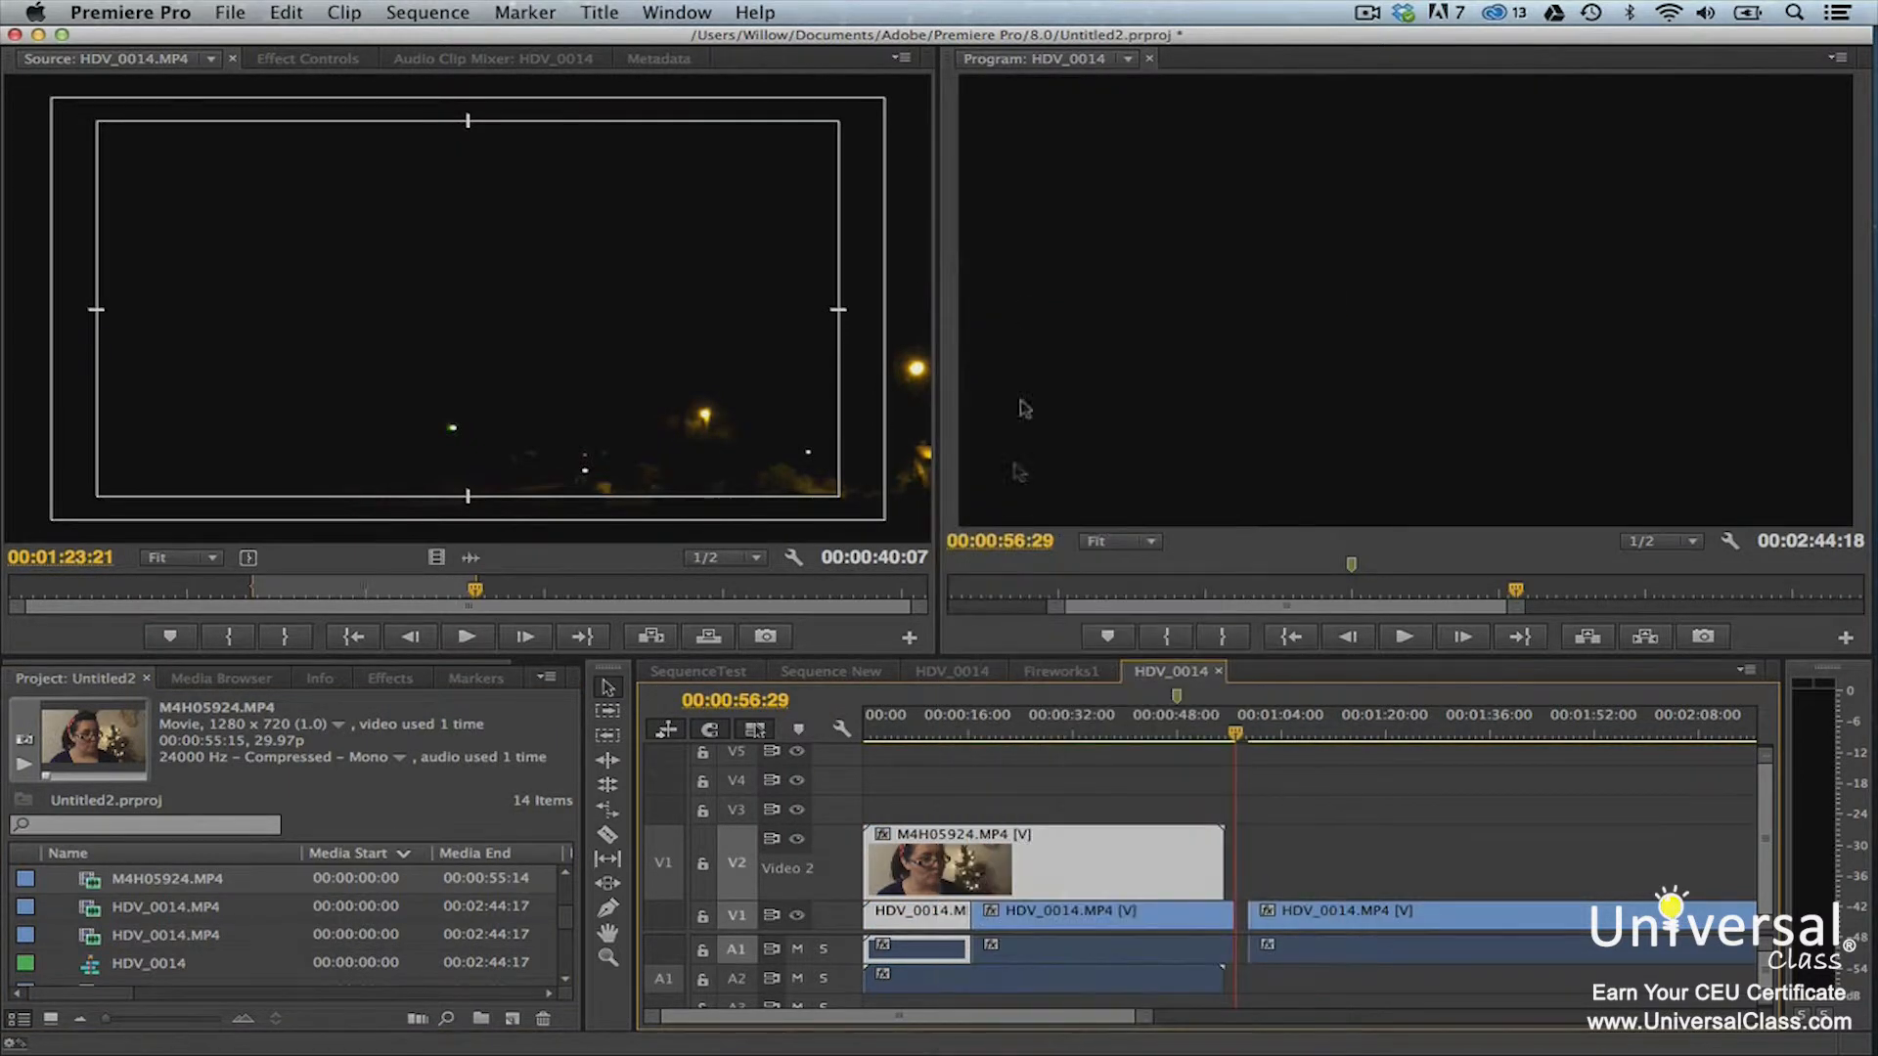
# Ungroup the M4H05924.MP4 clip and the first HDV_0014.MP4 clip and clear the selection
pyautogui.rightClick(1040, 866)
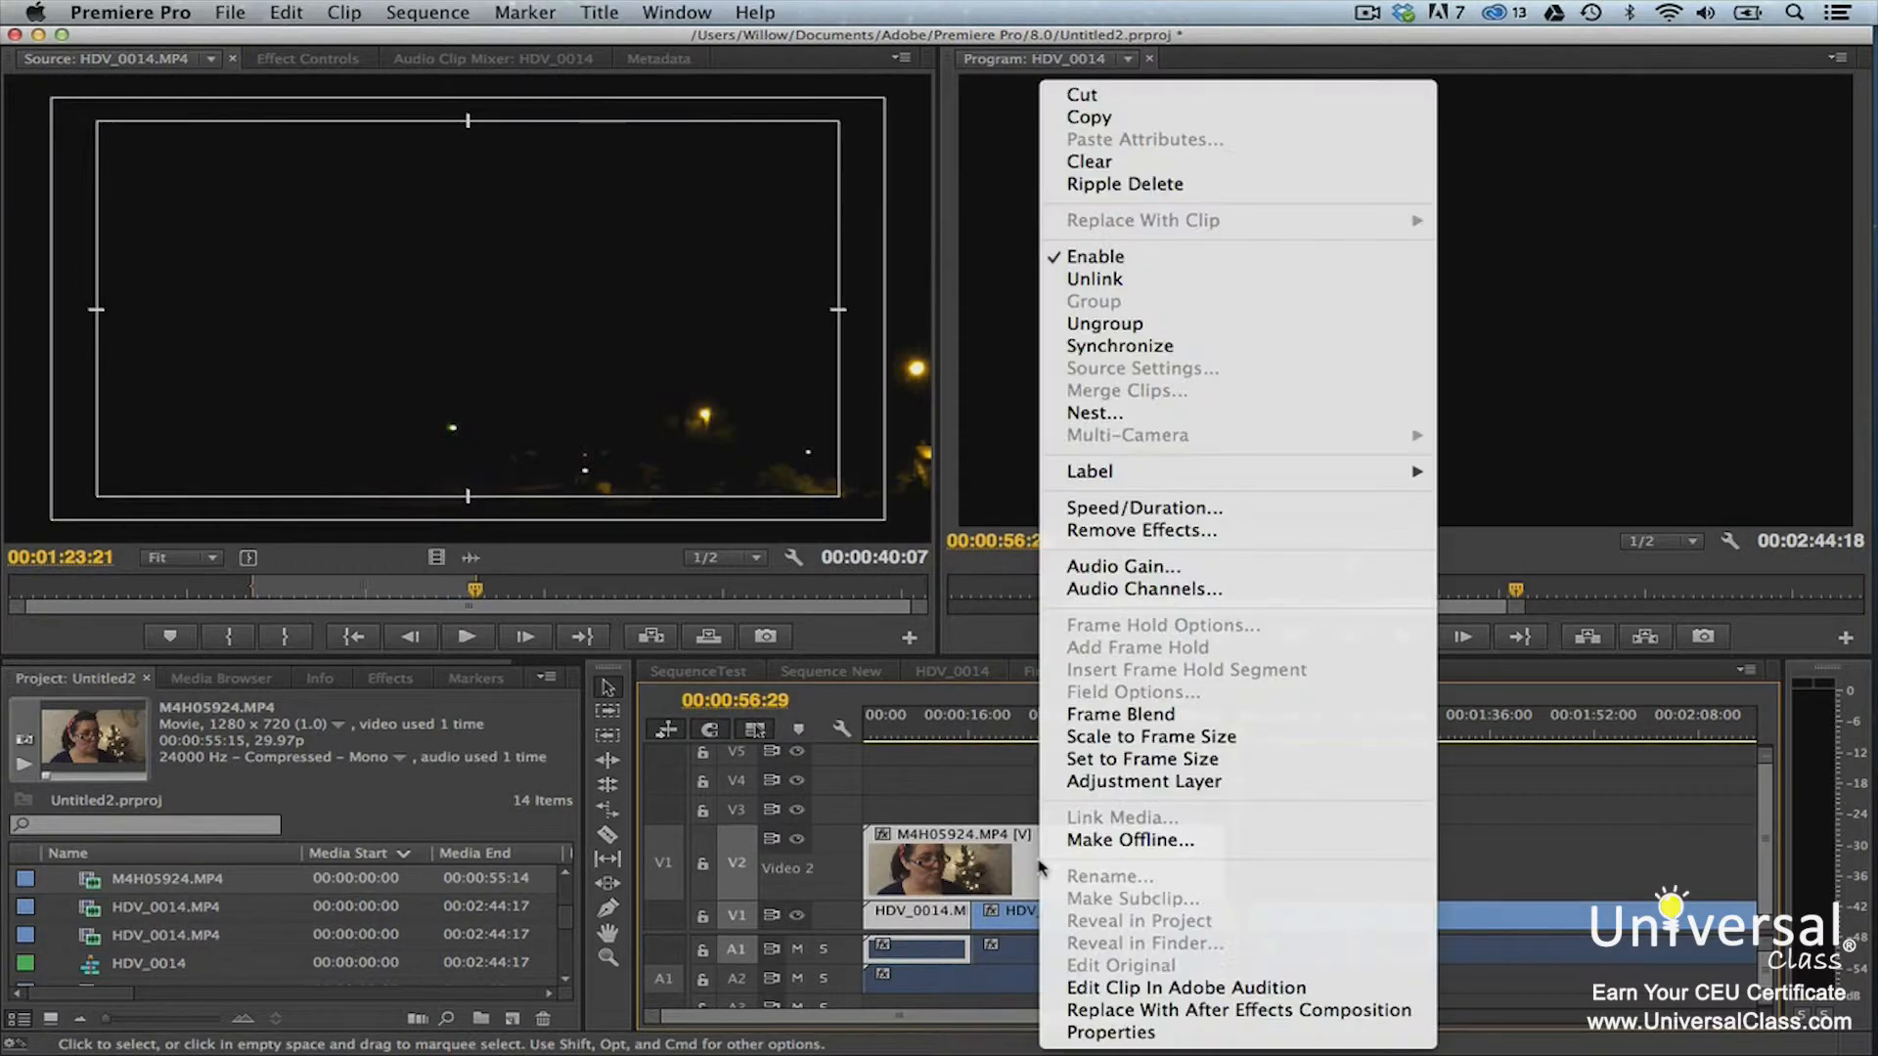
pyautogui.click(1135, 326)
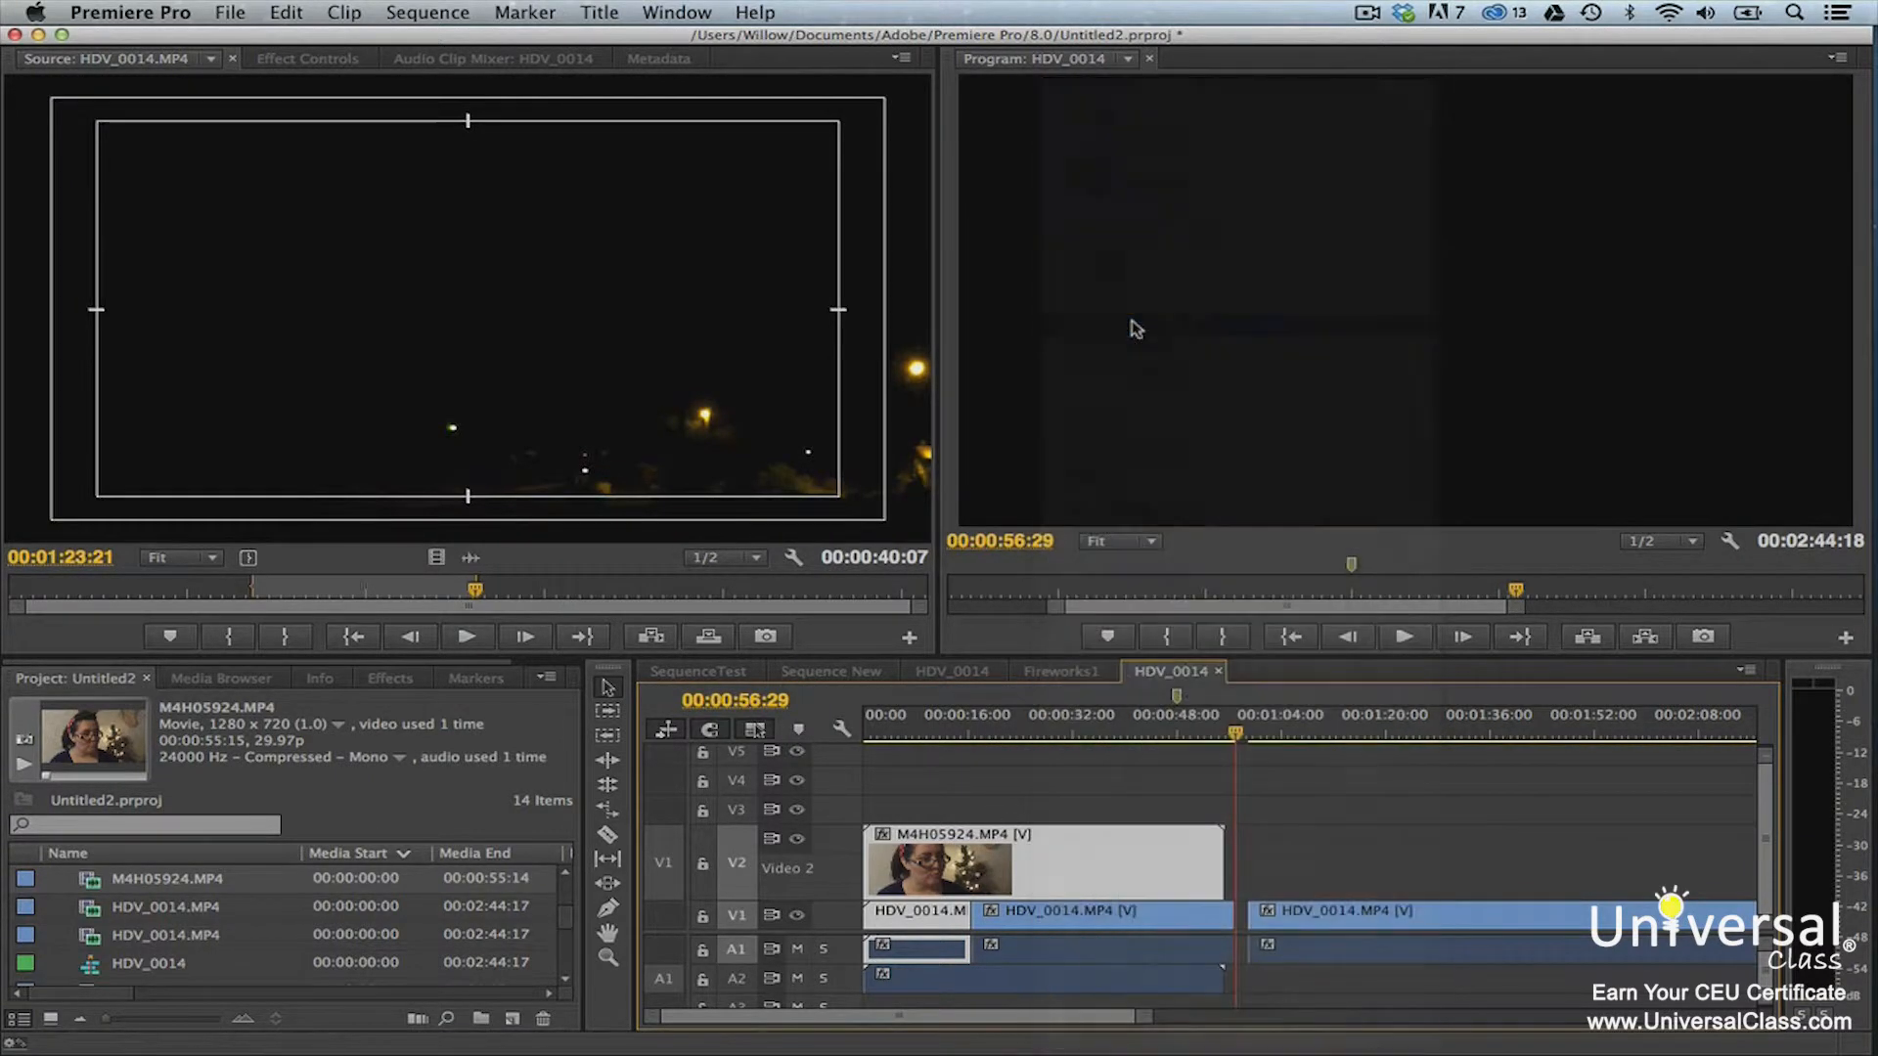
pyautogui.click(1037, 808)
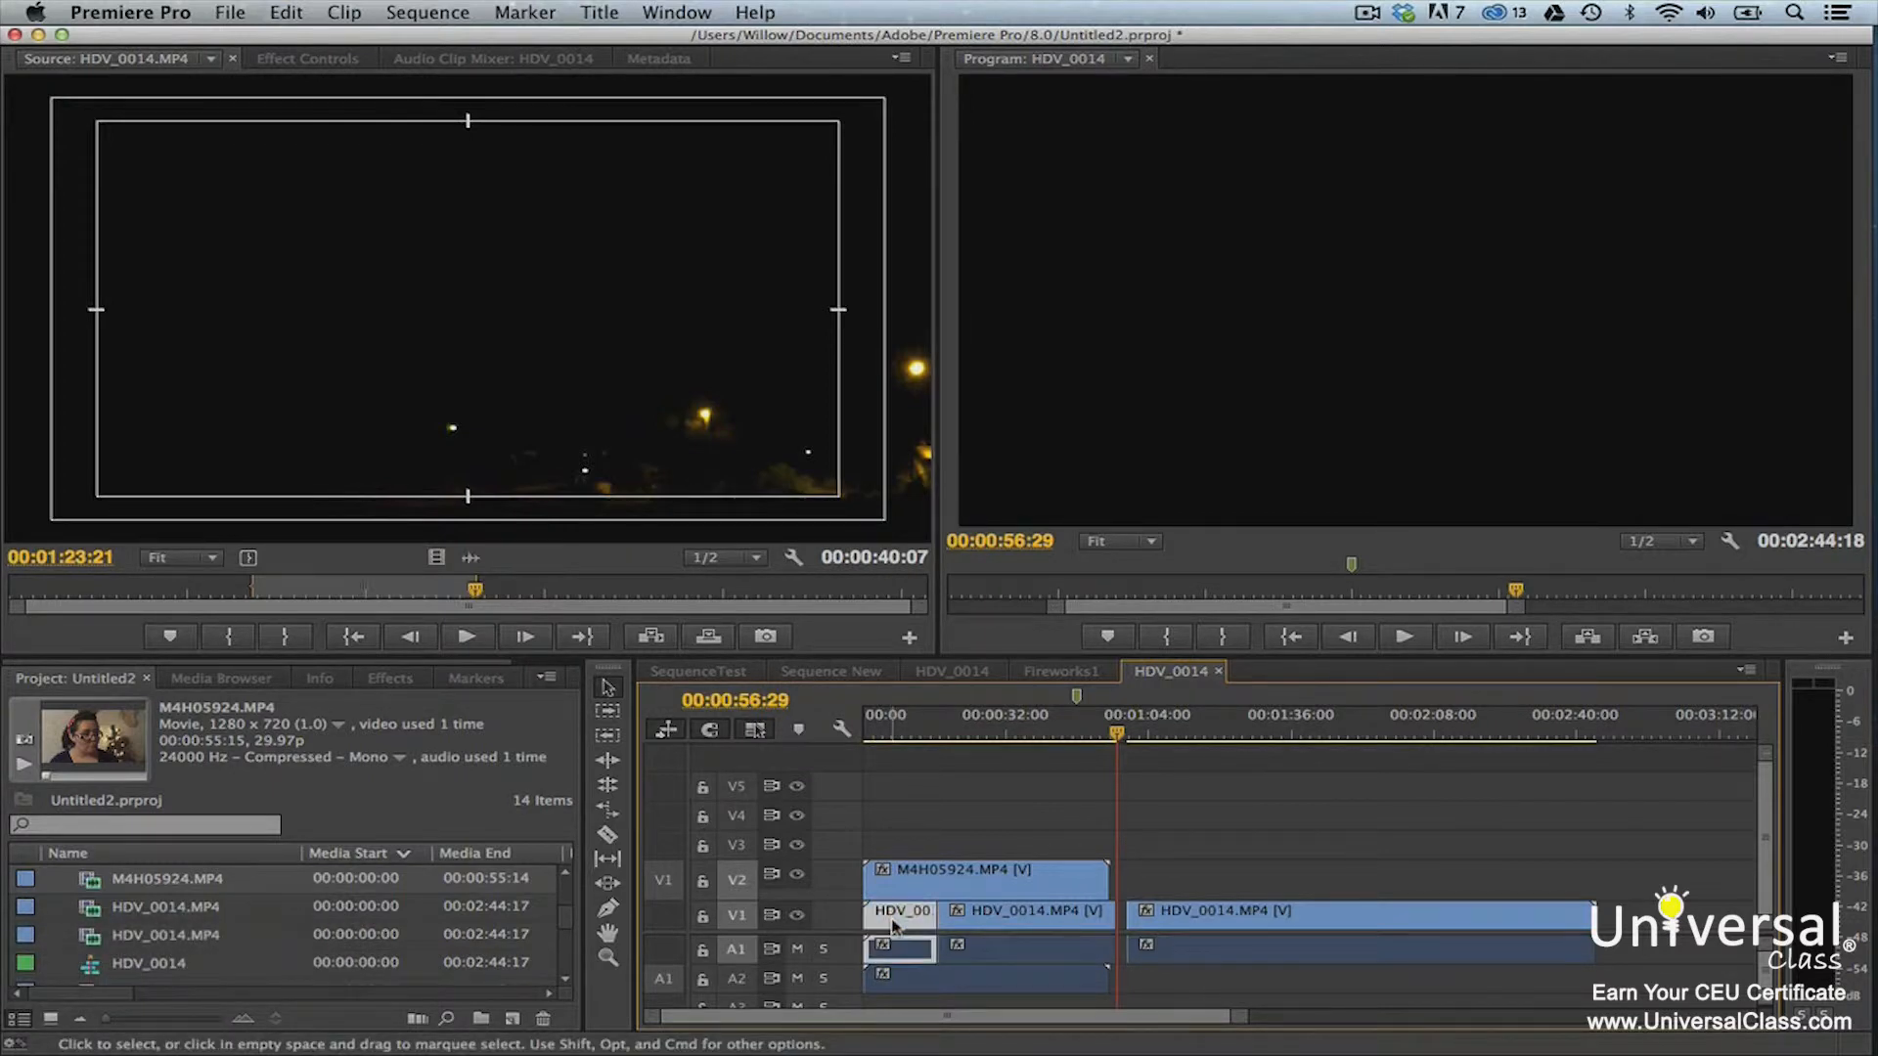
# Try moving the first HDV_0014.MP4 clip on V1 to the empty area beyond the last clip
pyautogui.moveTo(892, 924); pyautogui.dragTo(1658, 868)
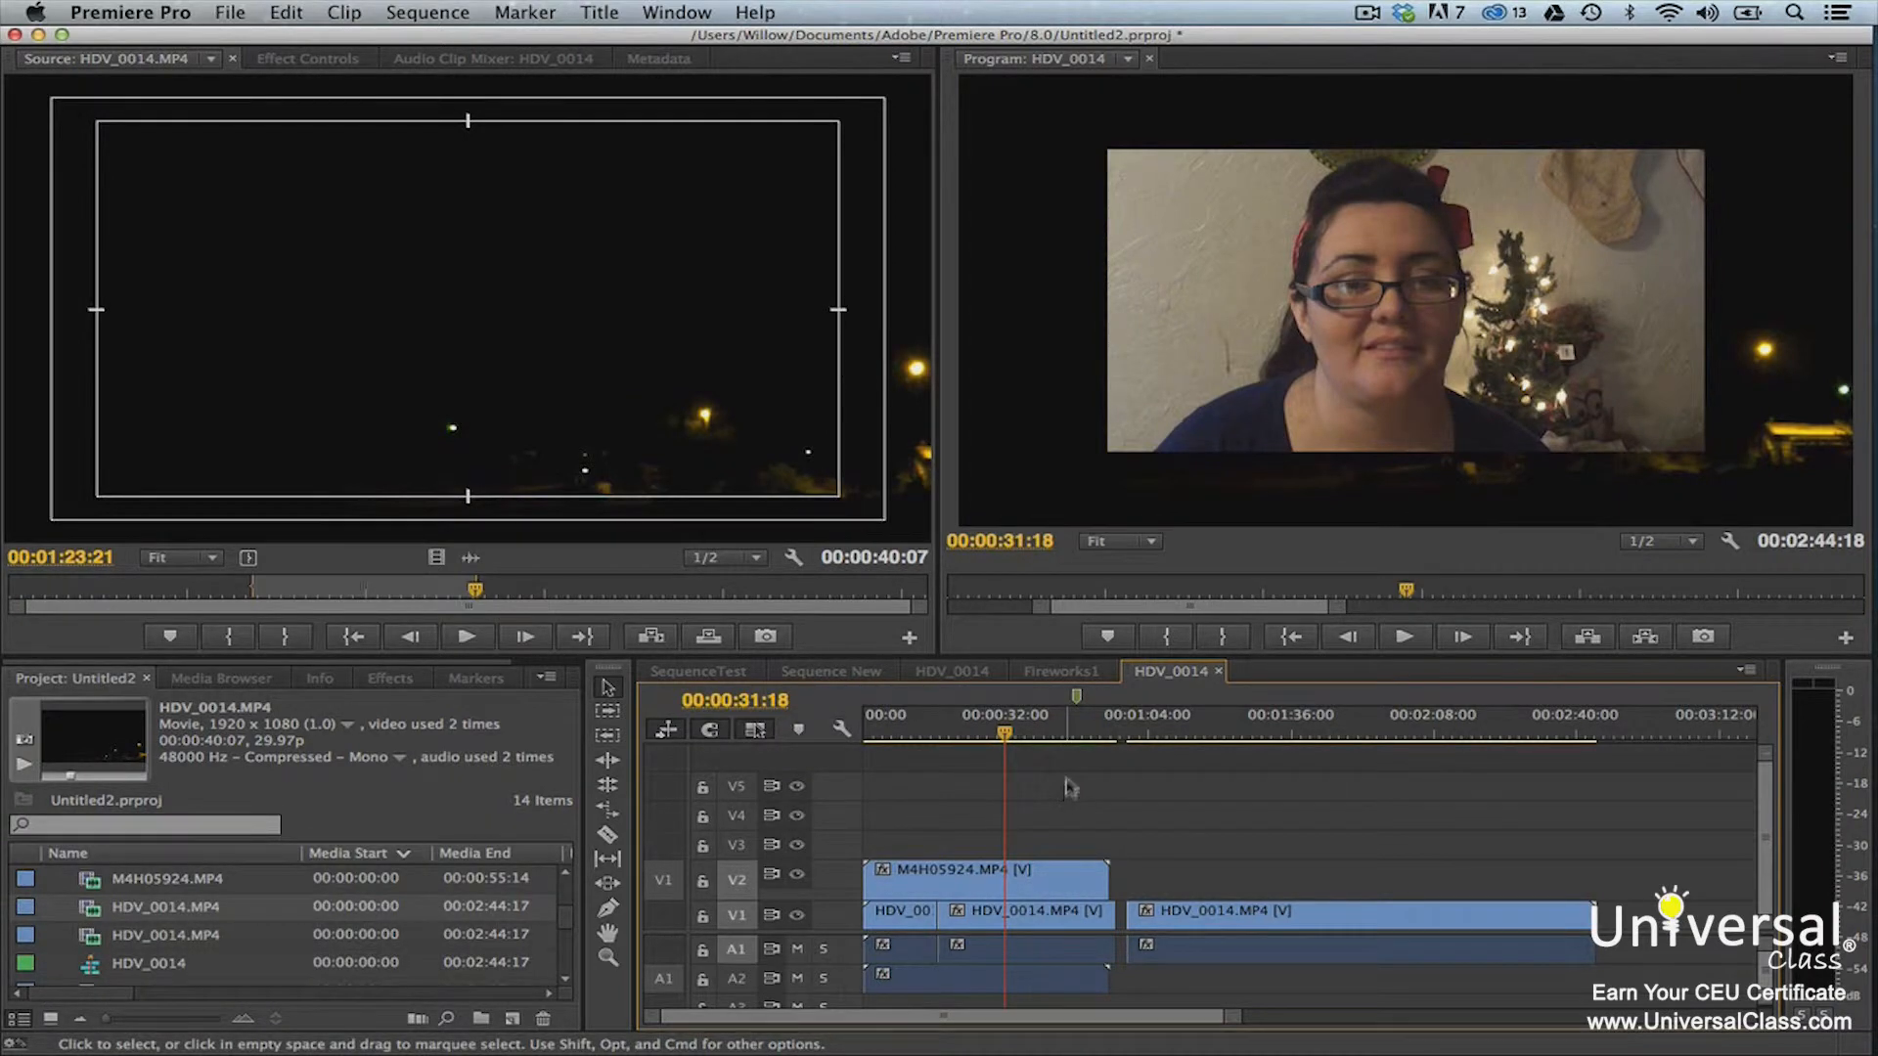
# Set the sequence out point at 00:01:37:21 and extract the marked range from the last HDV_0014.MP4 clip
pyautogui.moveTo(1100, 730); pyautogui.dragTo(1298, 731)
pyautogui.click(1224, 641)
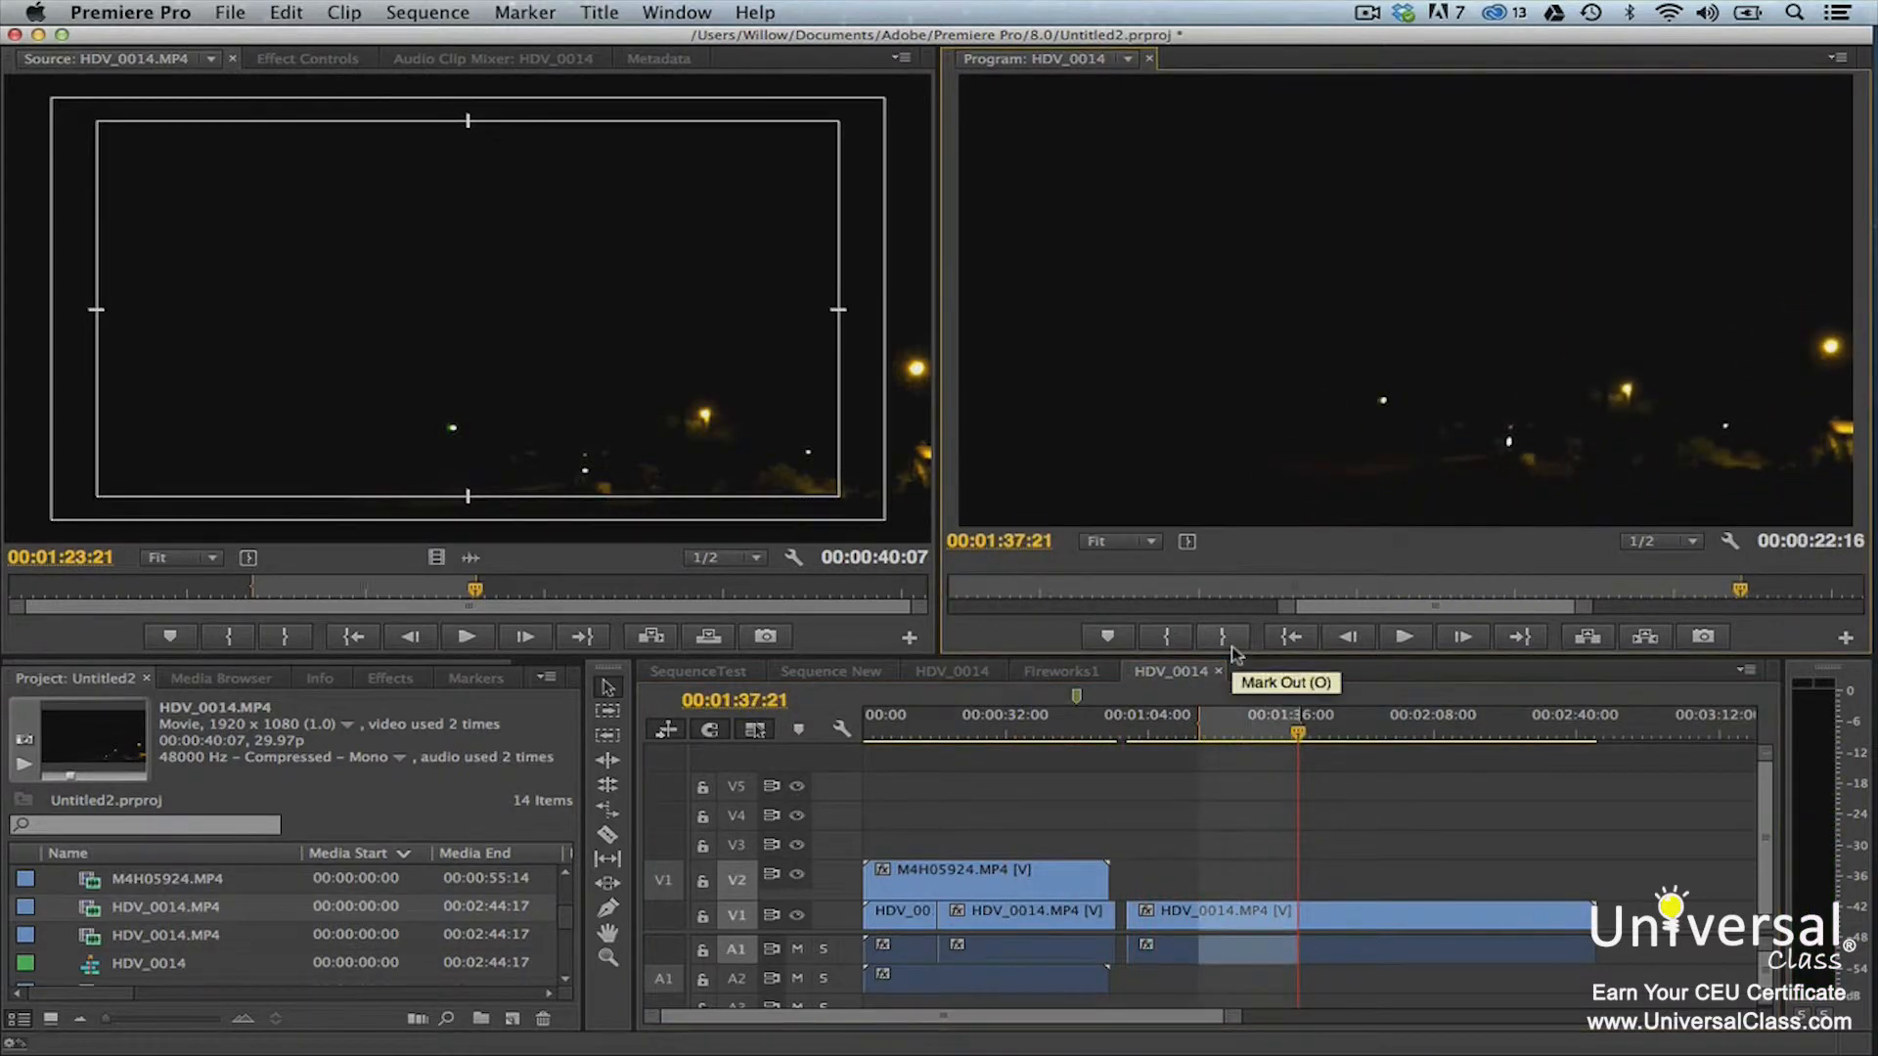
pyautogui.click(1646, 636)
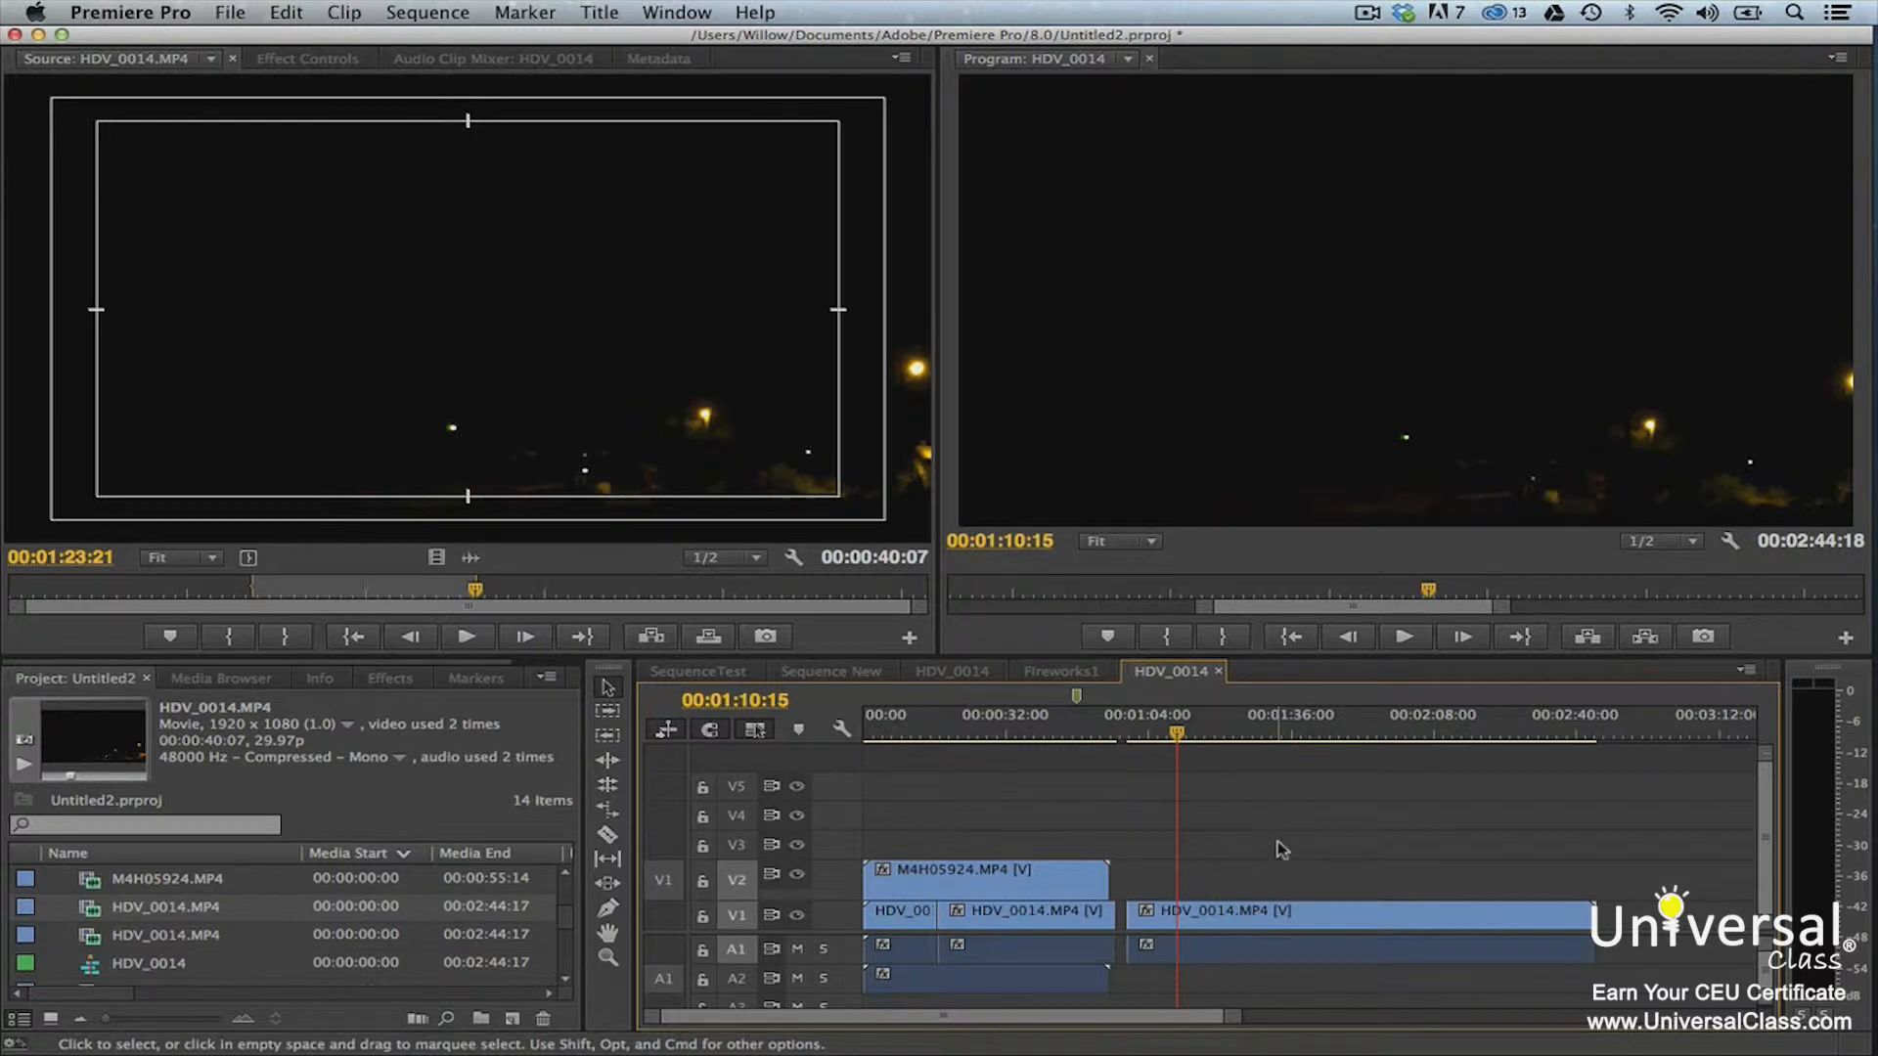
# Overwrite the marked source range of HDV_0014.MP4 onto V2 at 00:00:28:11, review the edit, and undo it
pyautogui.moveTo(1192, 733); pyautogui.dragTo(993, 736)
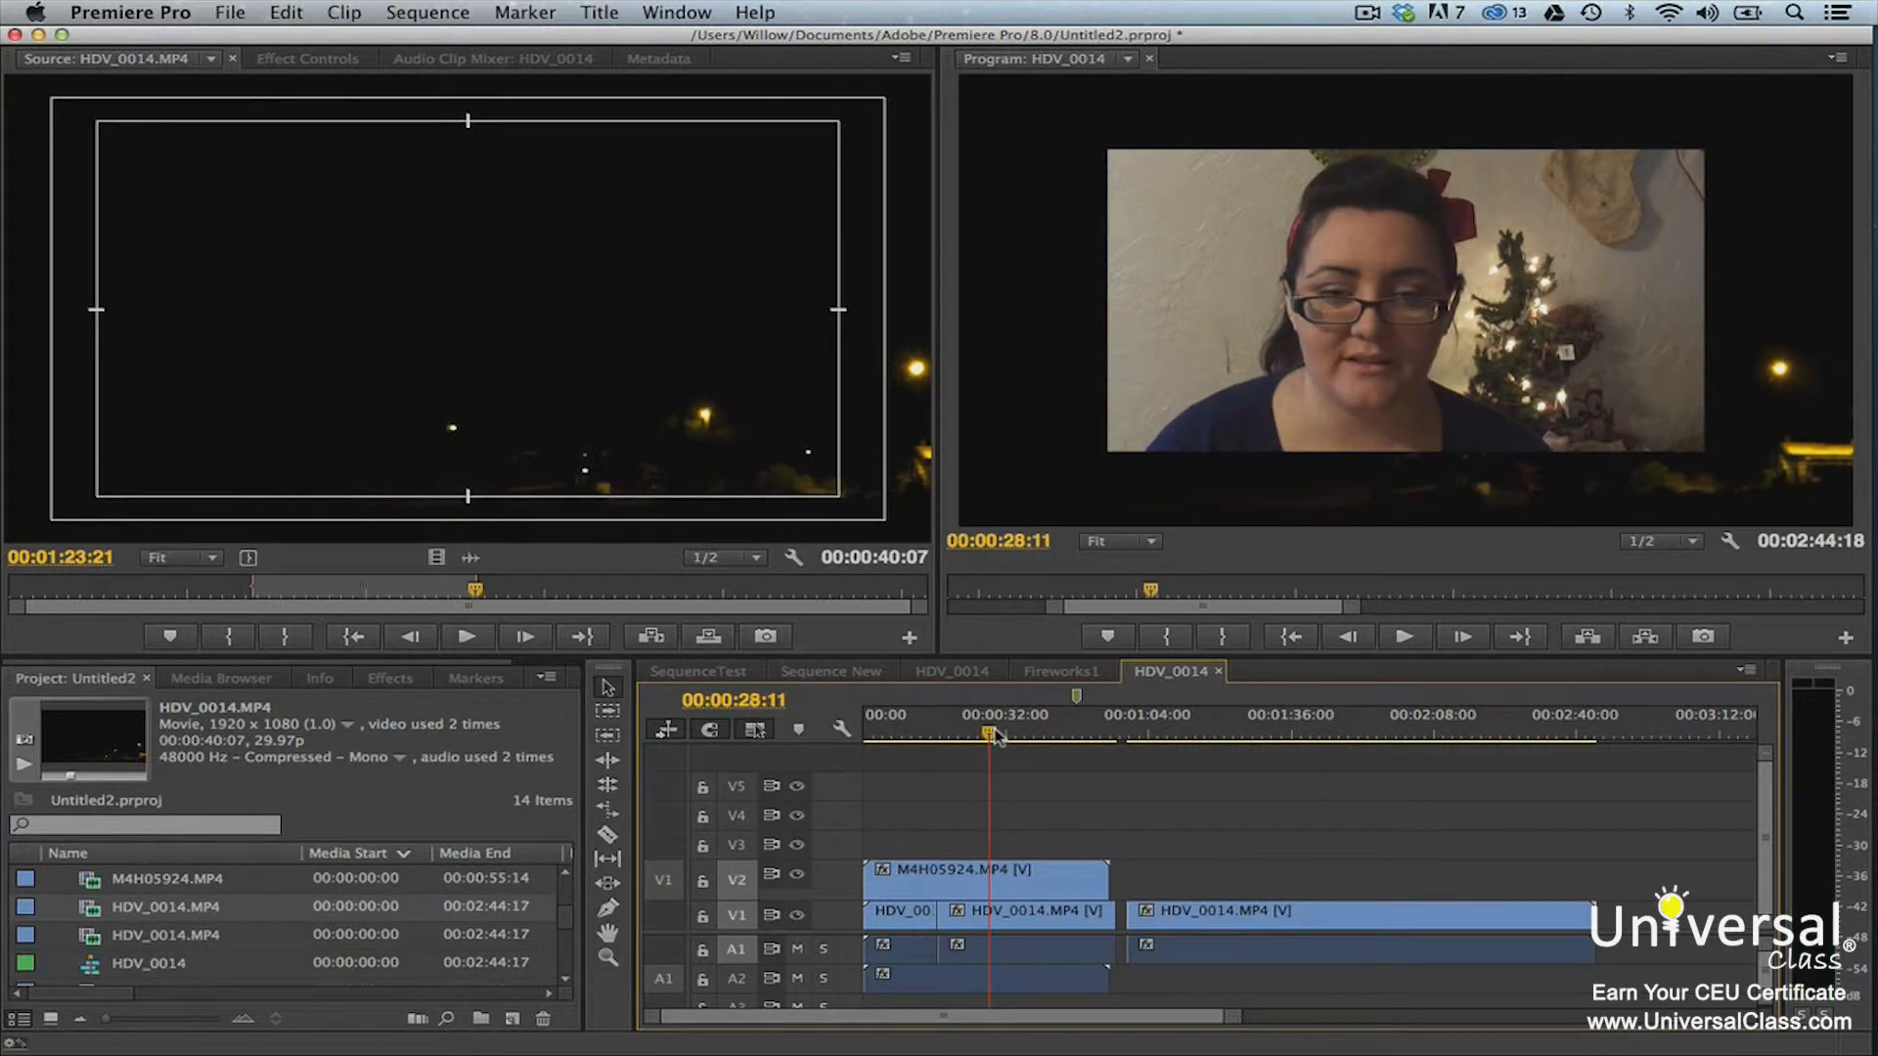
pyautogui.click(709, 637)
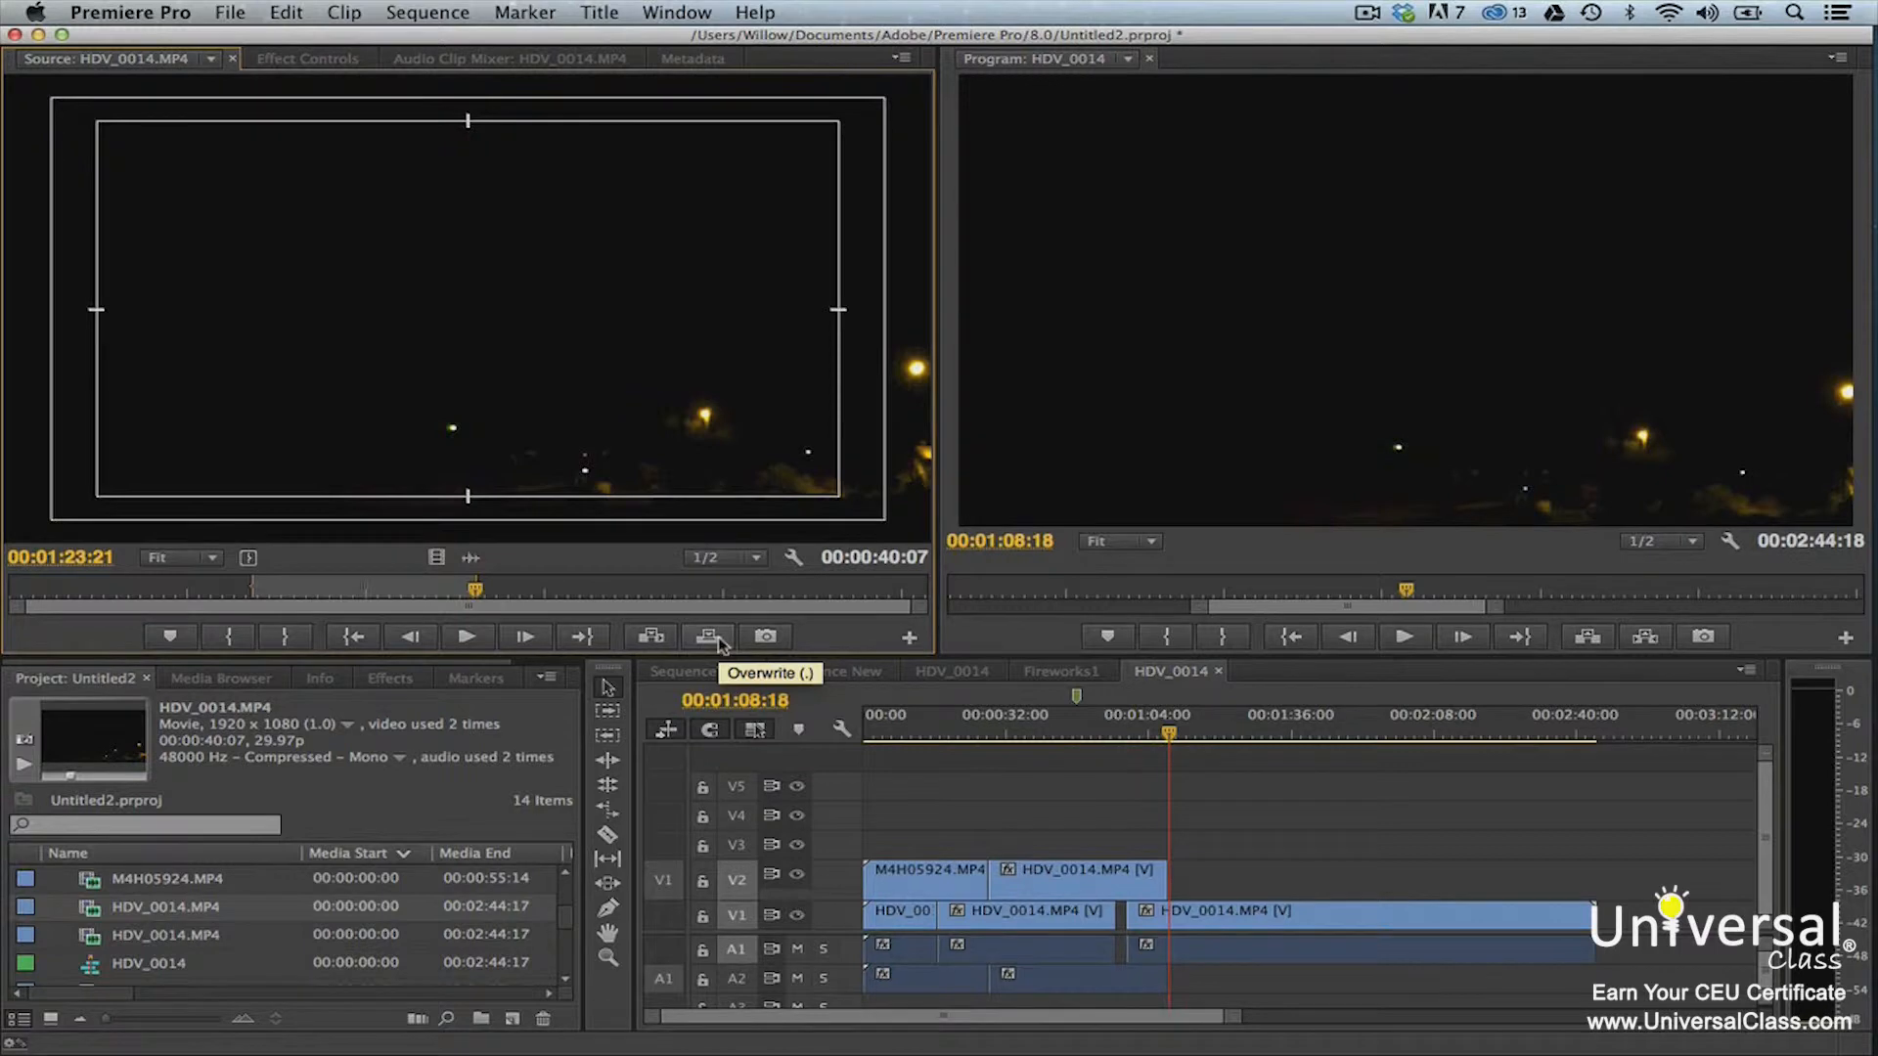
pyautogui.moveTo(983, 726); pyautogui.dragTo(999, 732)
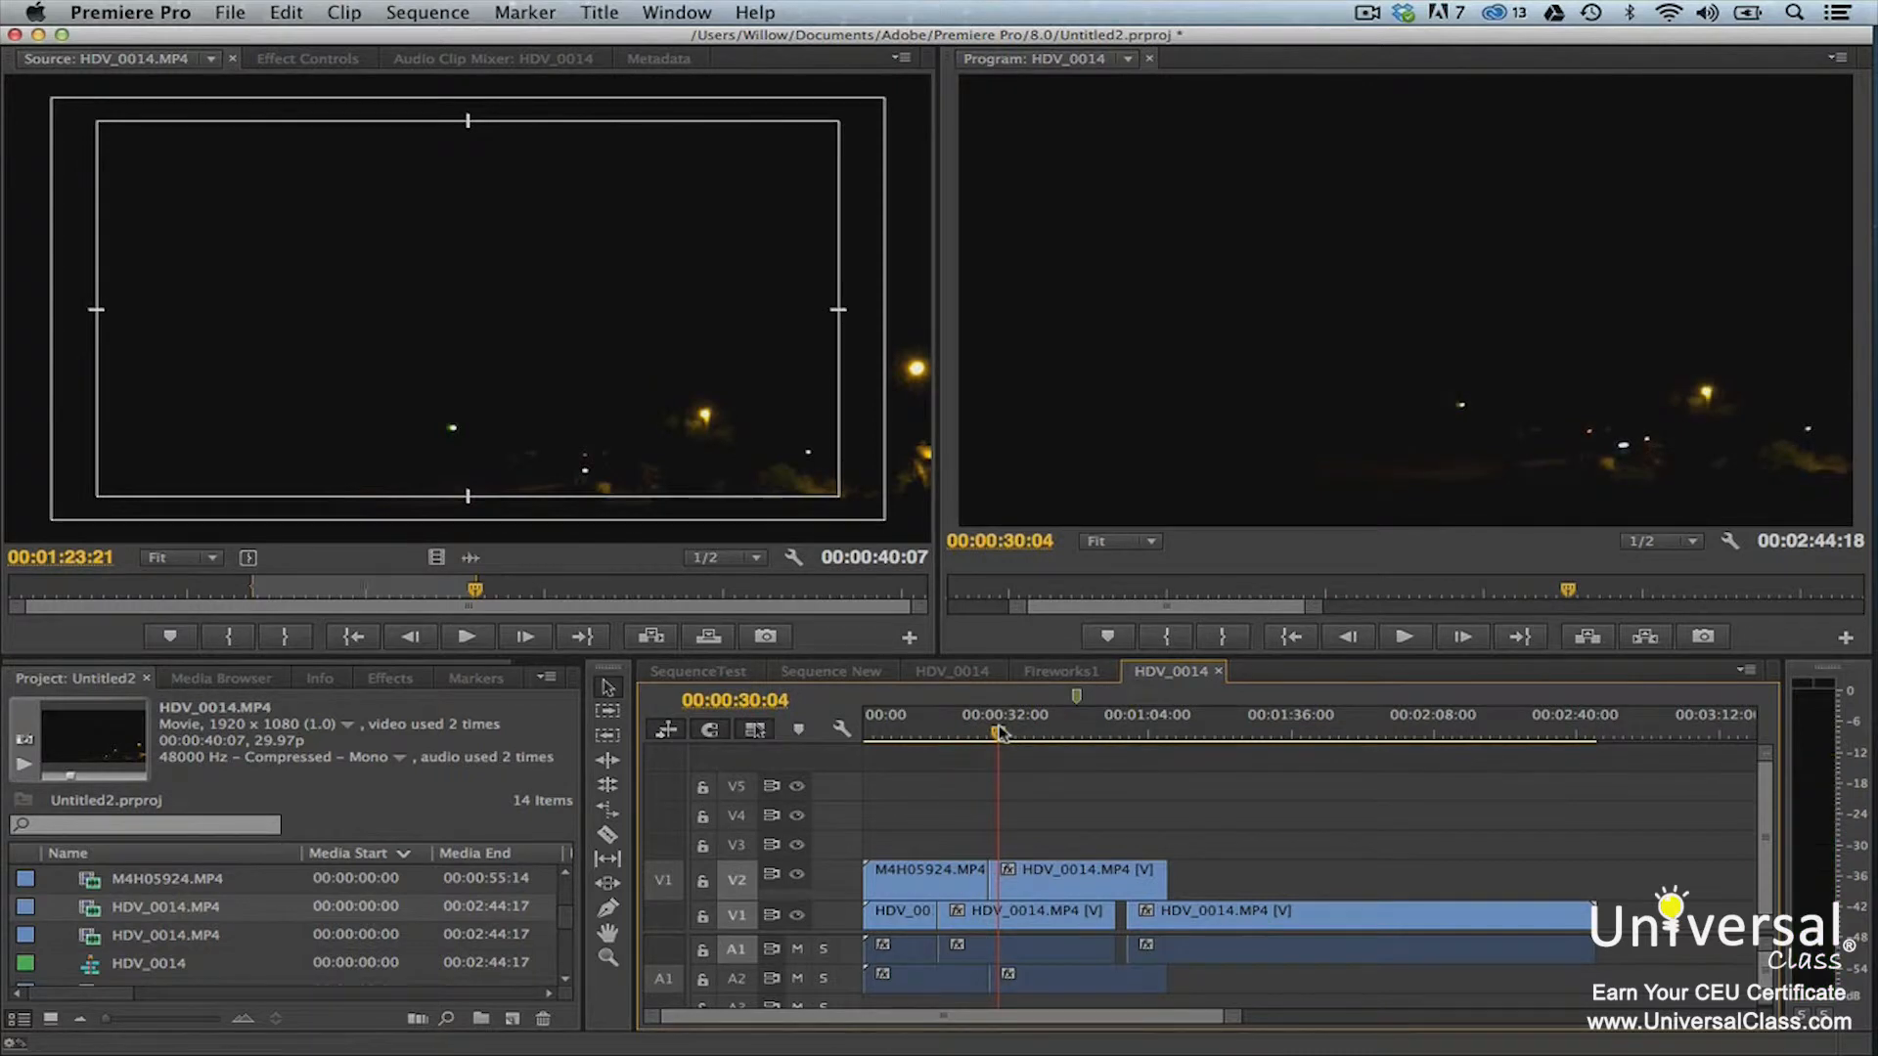
pyautogui.press('super+z')
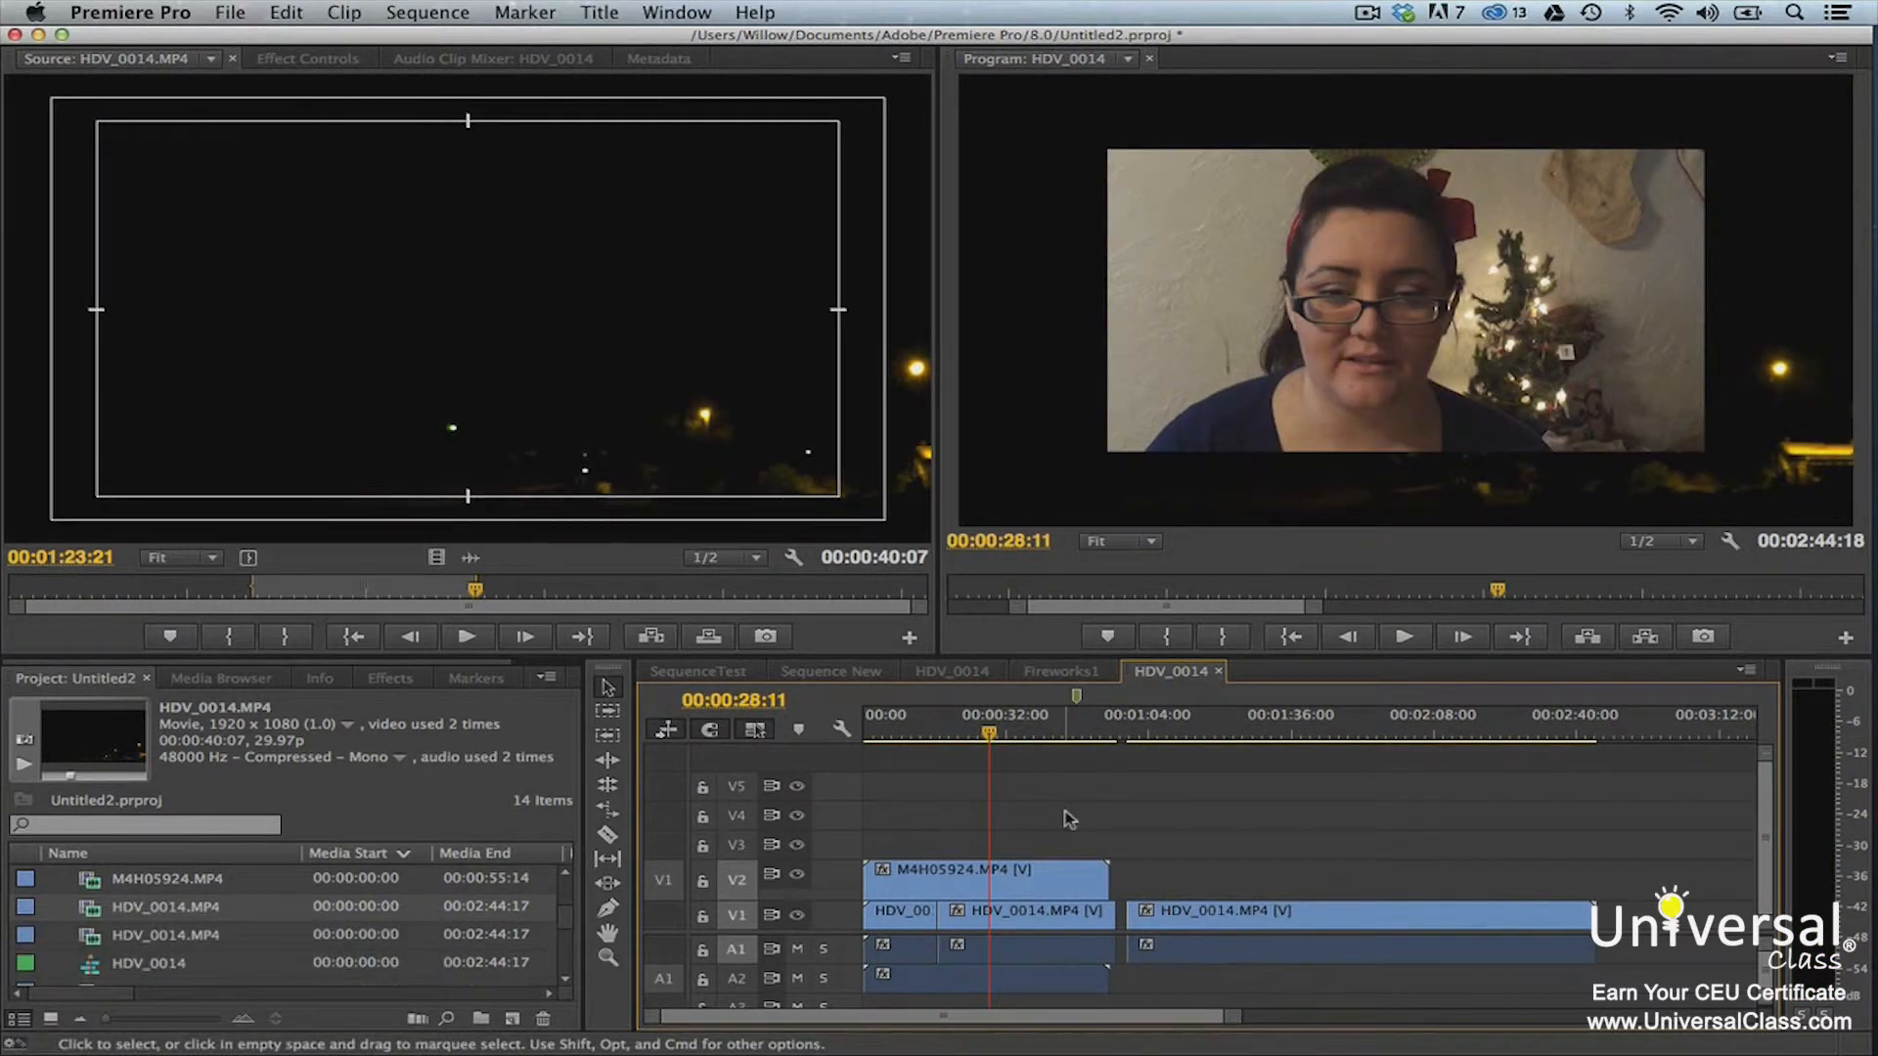
# Insert the marked source range of HDV_0014.MP4 onto V2 at 00:00:28:11 and scrub through the edit up to 00:01:11:03
pyautogui.click(653, 638)
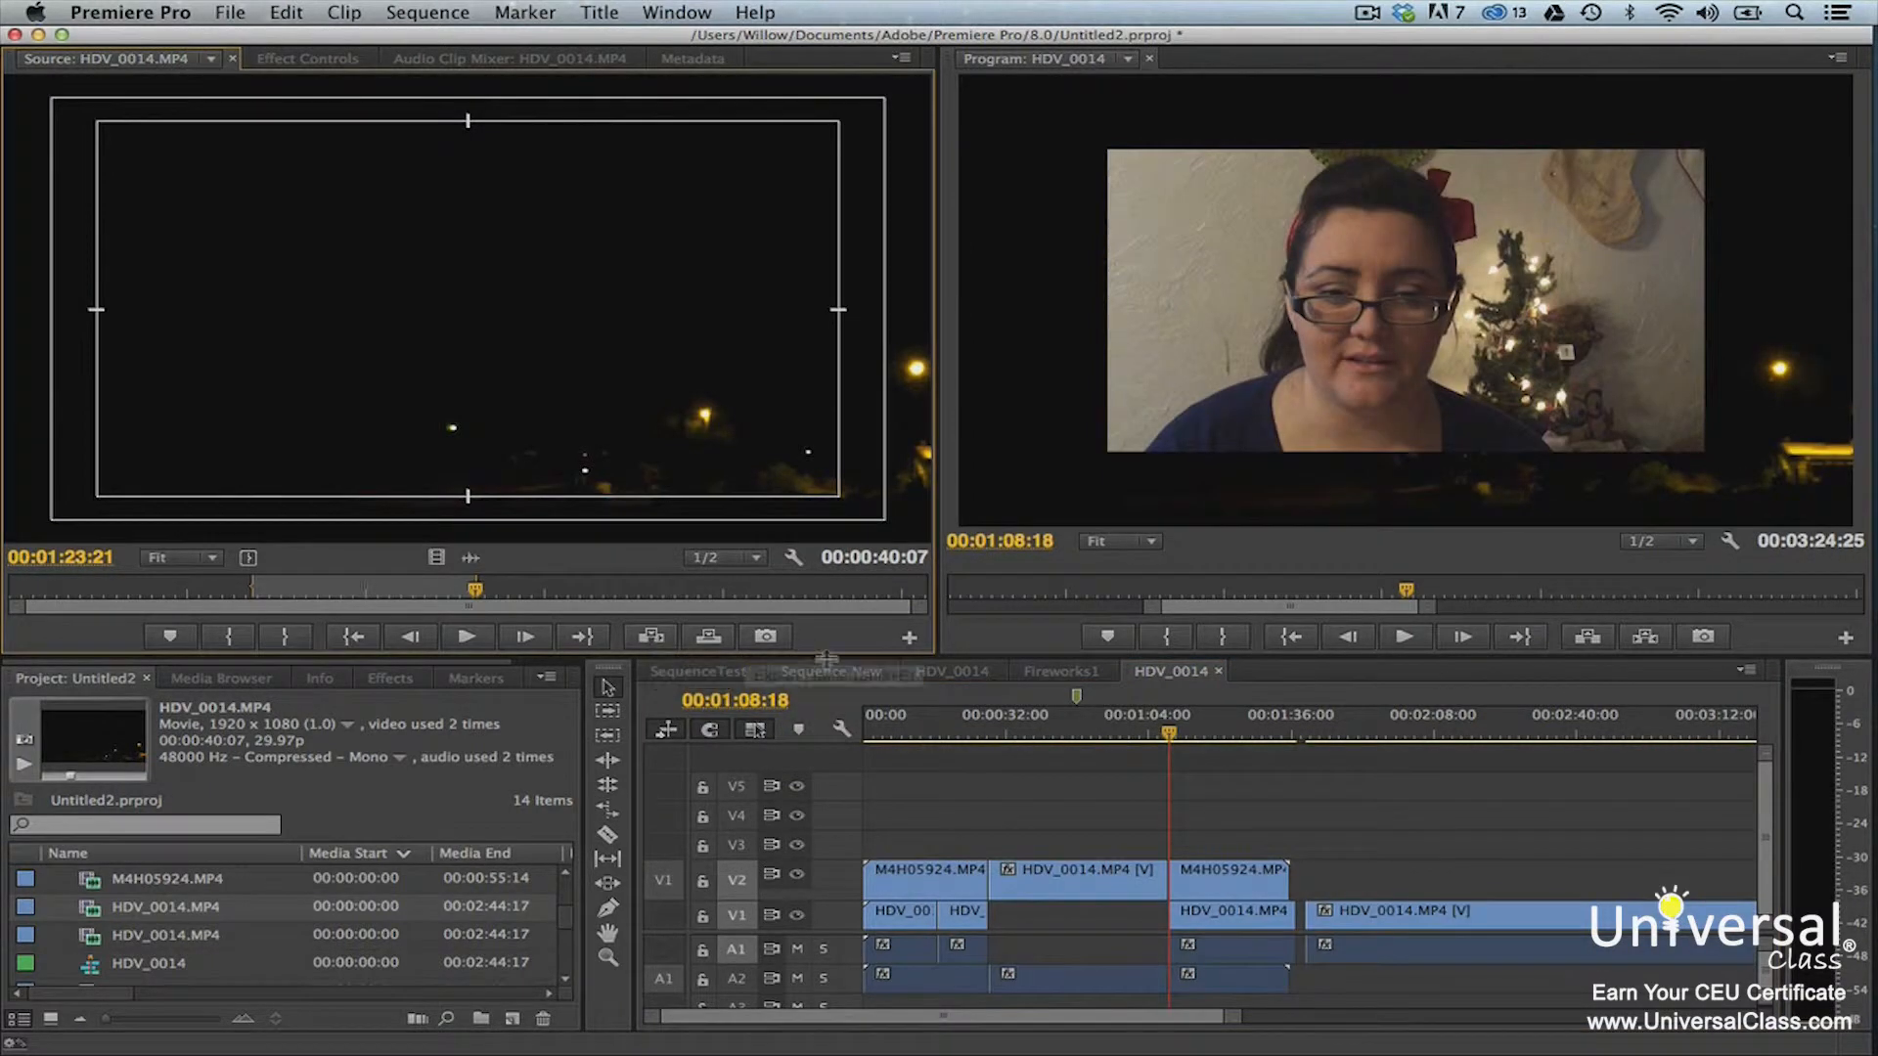
pyautogui.click(979, 734)
pyautogui.moveTo(981, 734); pyautogui.dragTo(1183, 744)
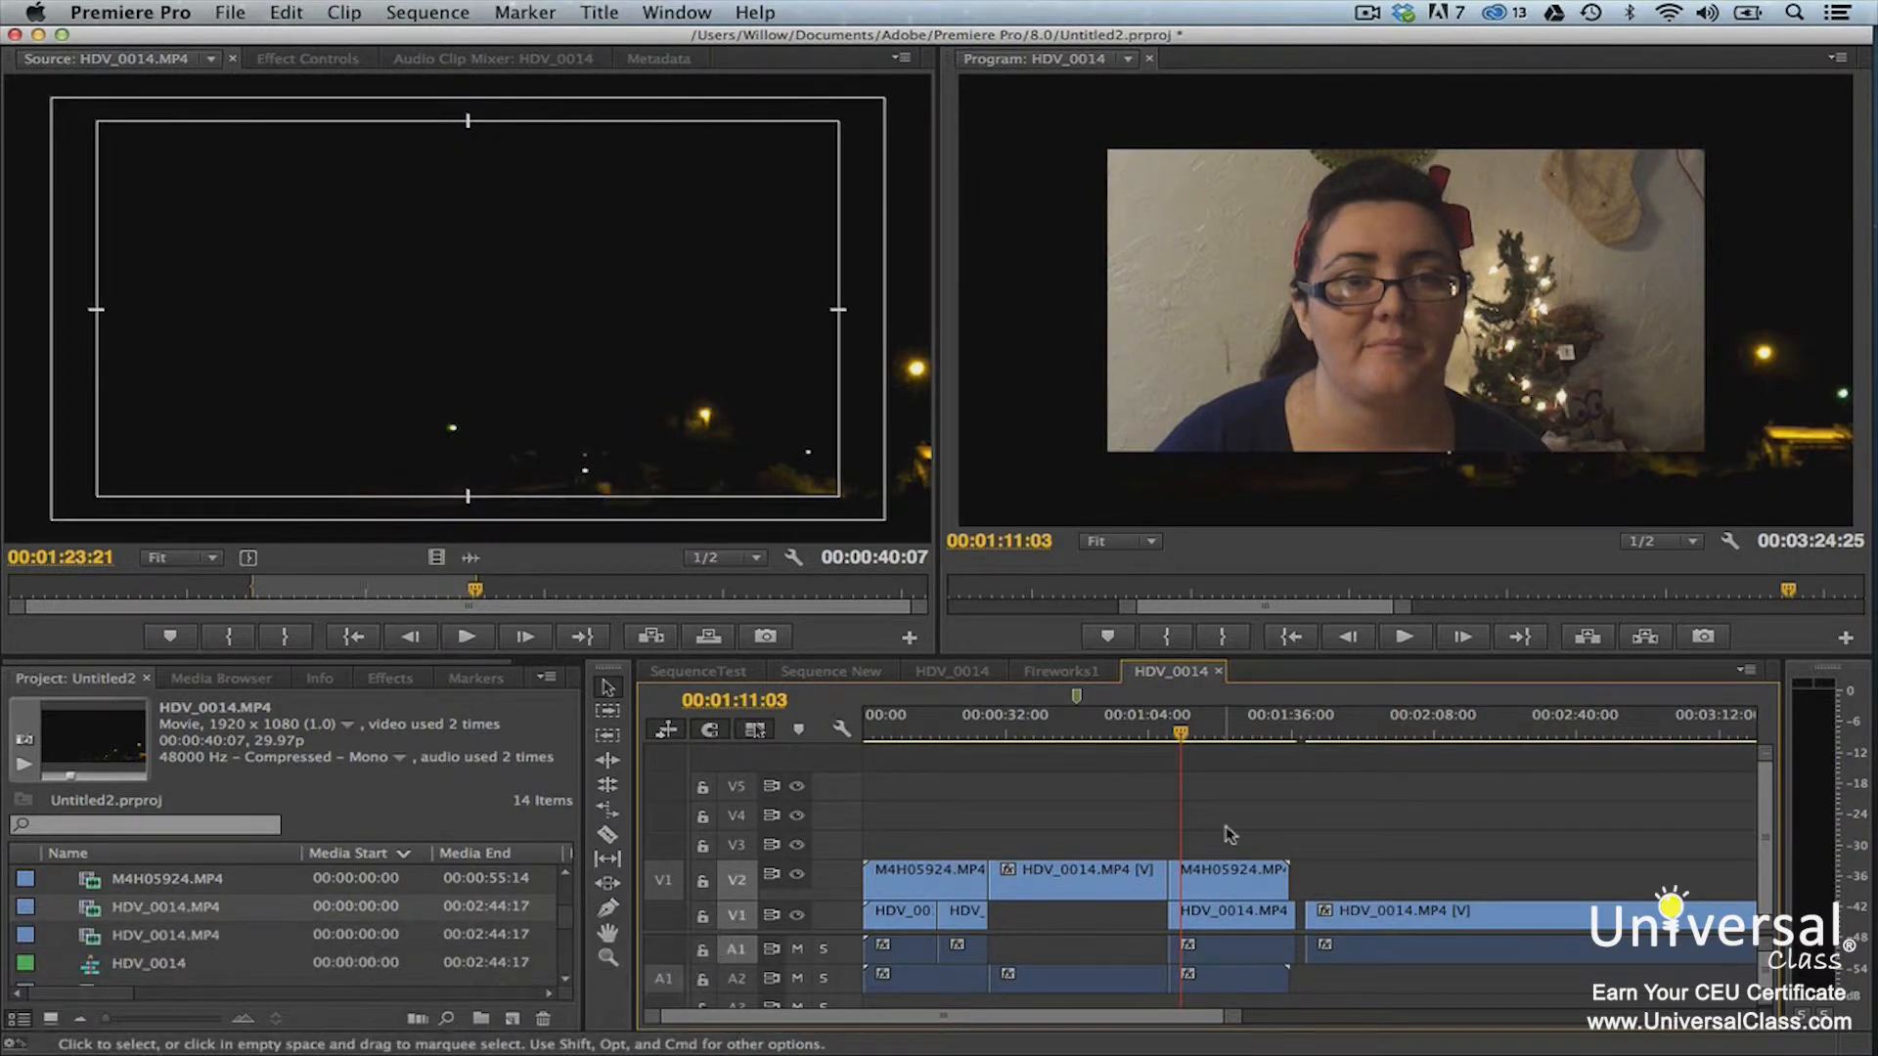
# Try repositioning the first M4H05924.MP4 clip over later clips and placing a copy within the inserted HDV_0014.MP4 clip on V2
pyautogui.click(946, 888)
pyautogui.moveTo(946, 887); pyautogui.dragTo(1252, 919)
pyautogui.moveTo(937, 888); pyautogui.dragTo(1093, 889)
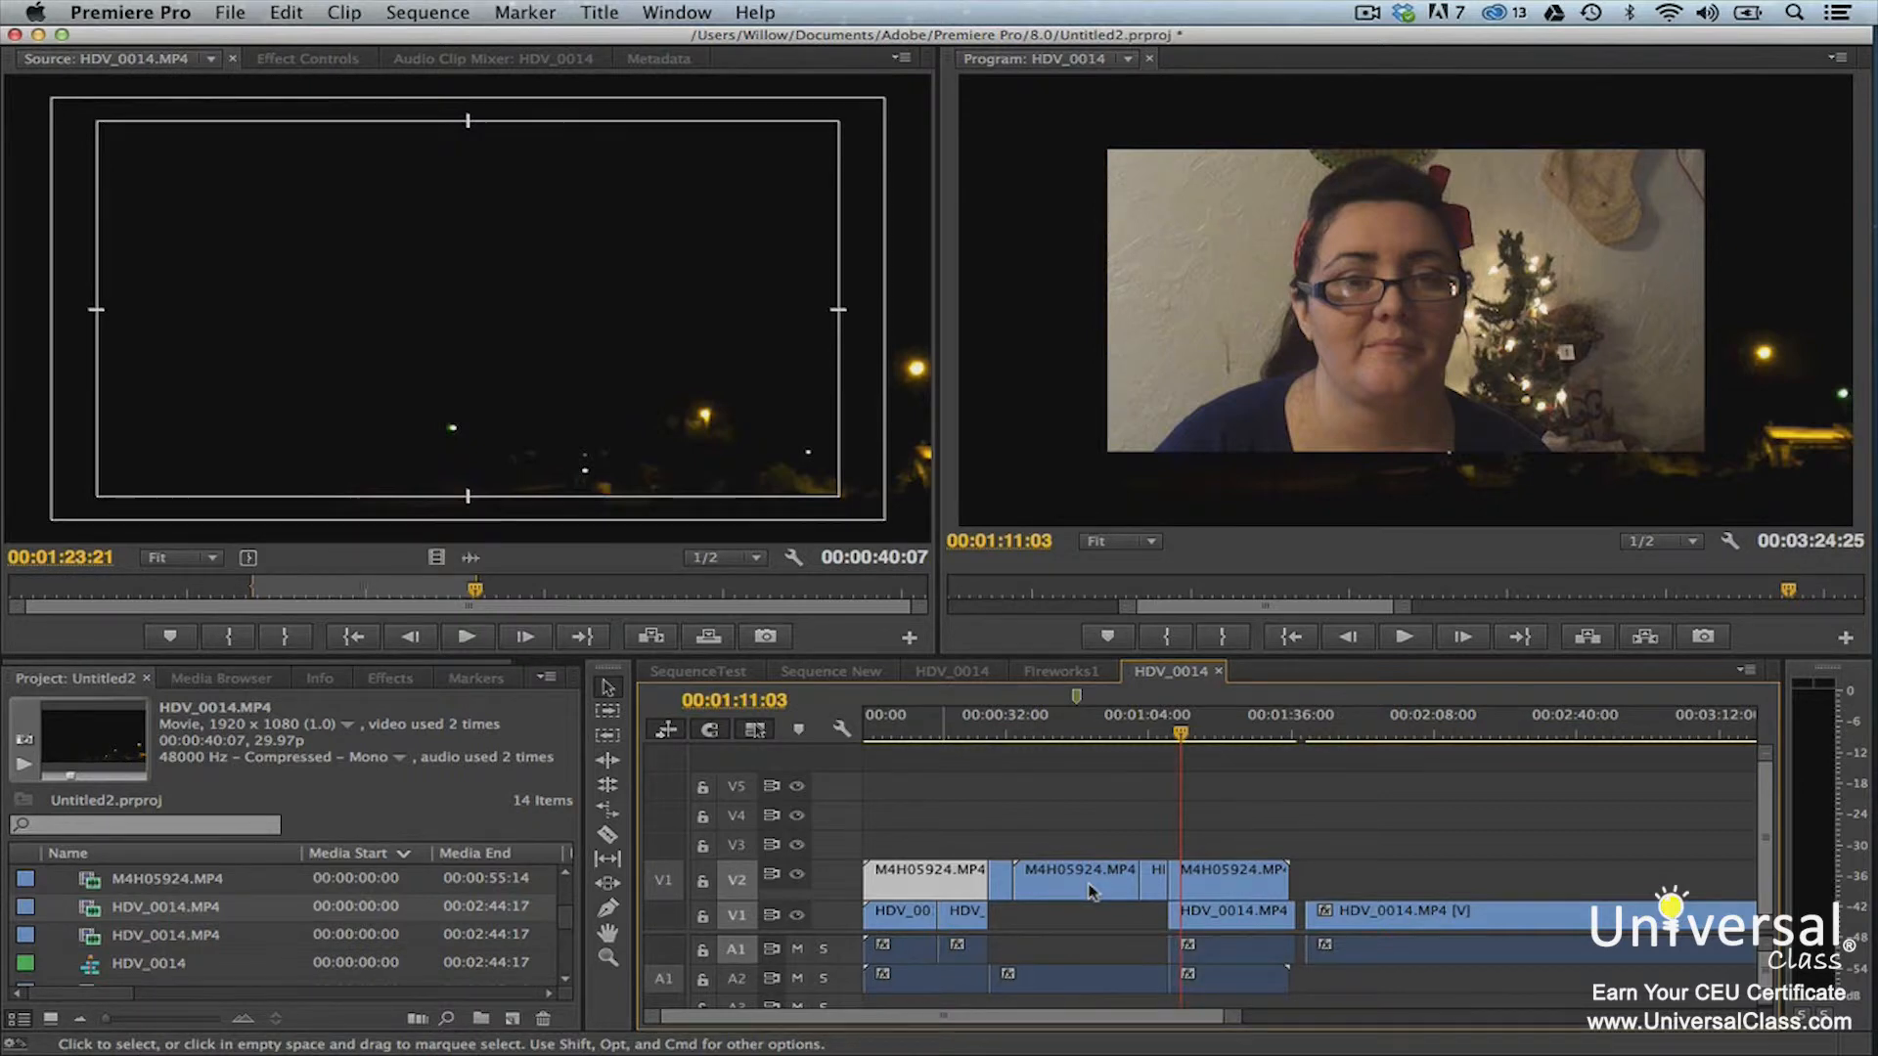
pyautogui.click(1324, 851)
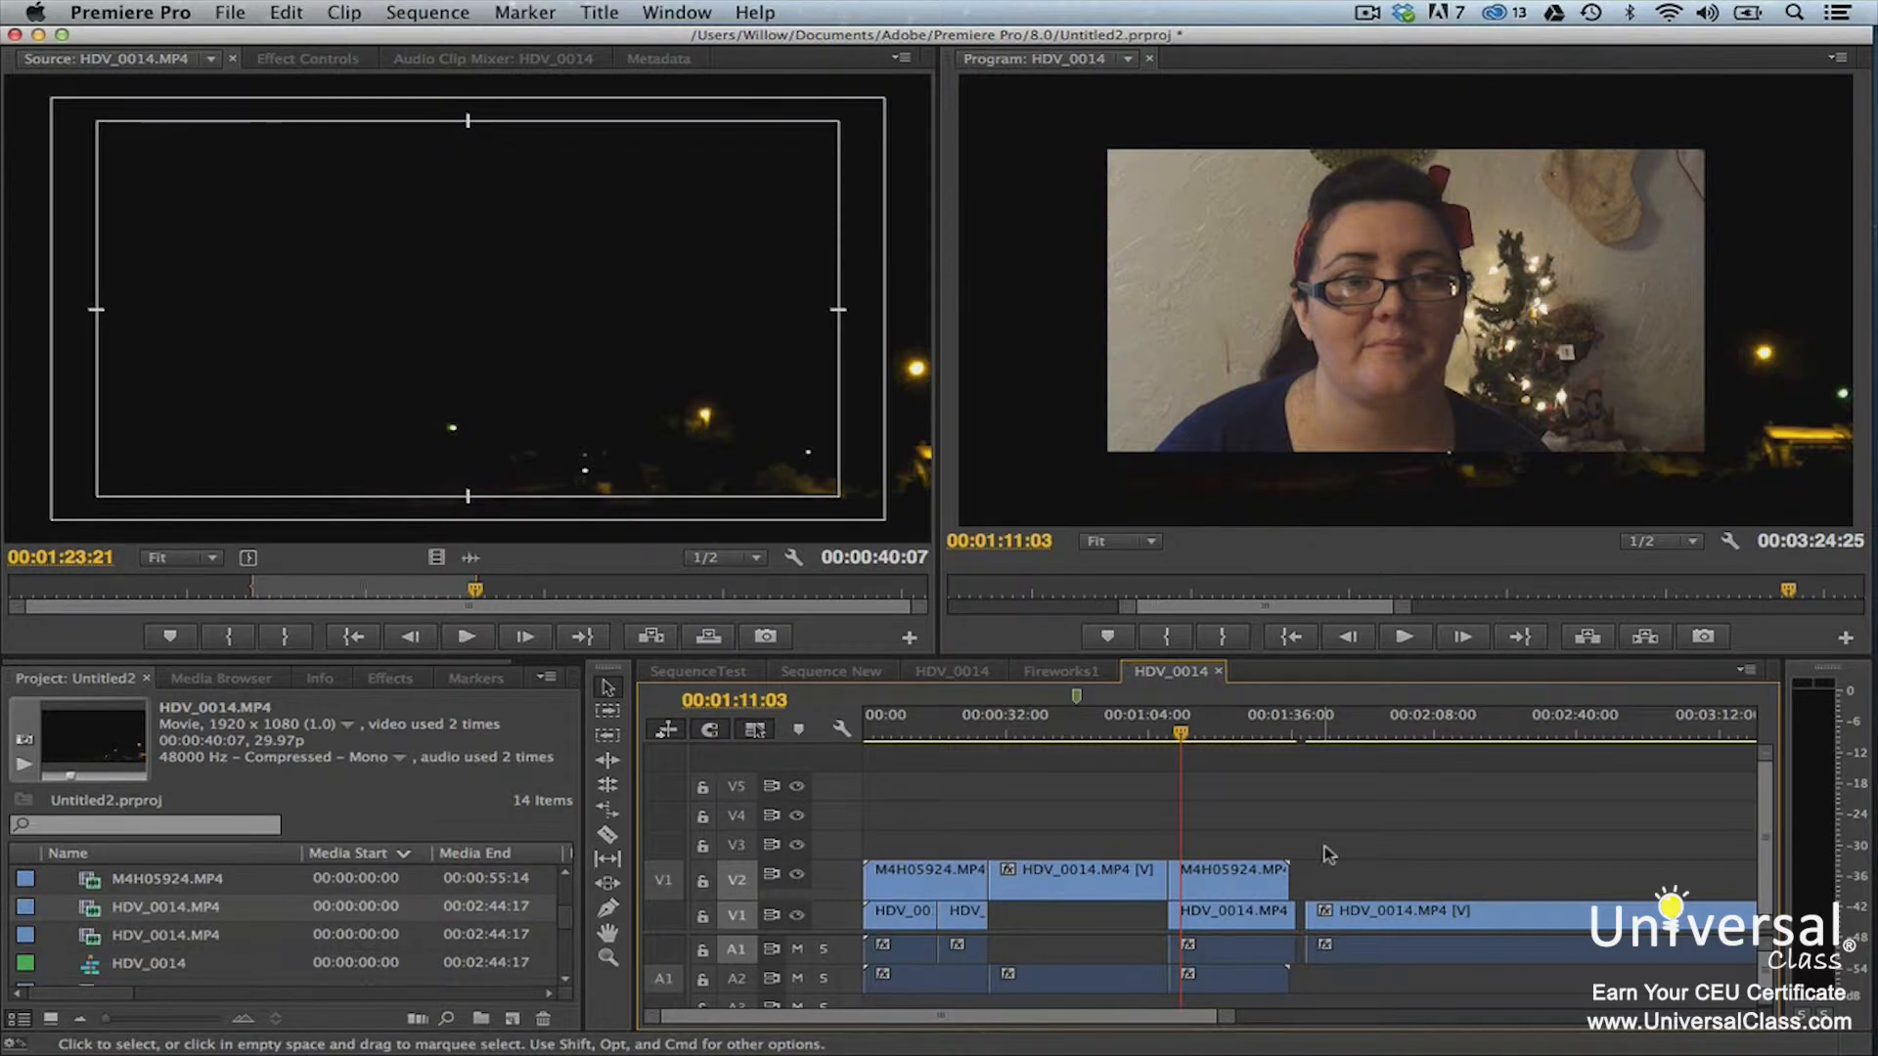
# Try moving the first M4H05924.MP4 clip past the end of the last clip on V2
pyautogui.click(928, 881)
pyautogui.moveTo(927, 881); pyautogui.dragTo(1391, 826)
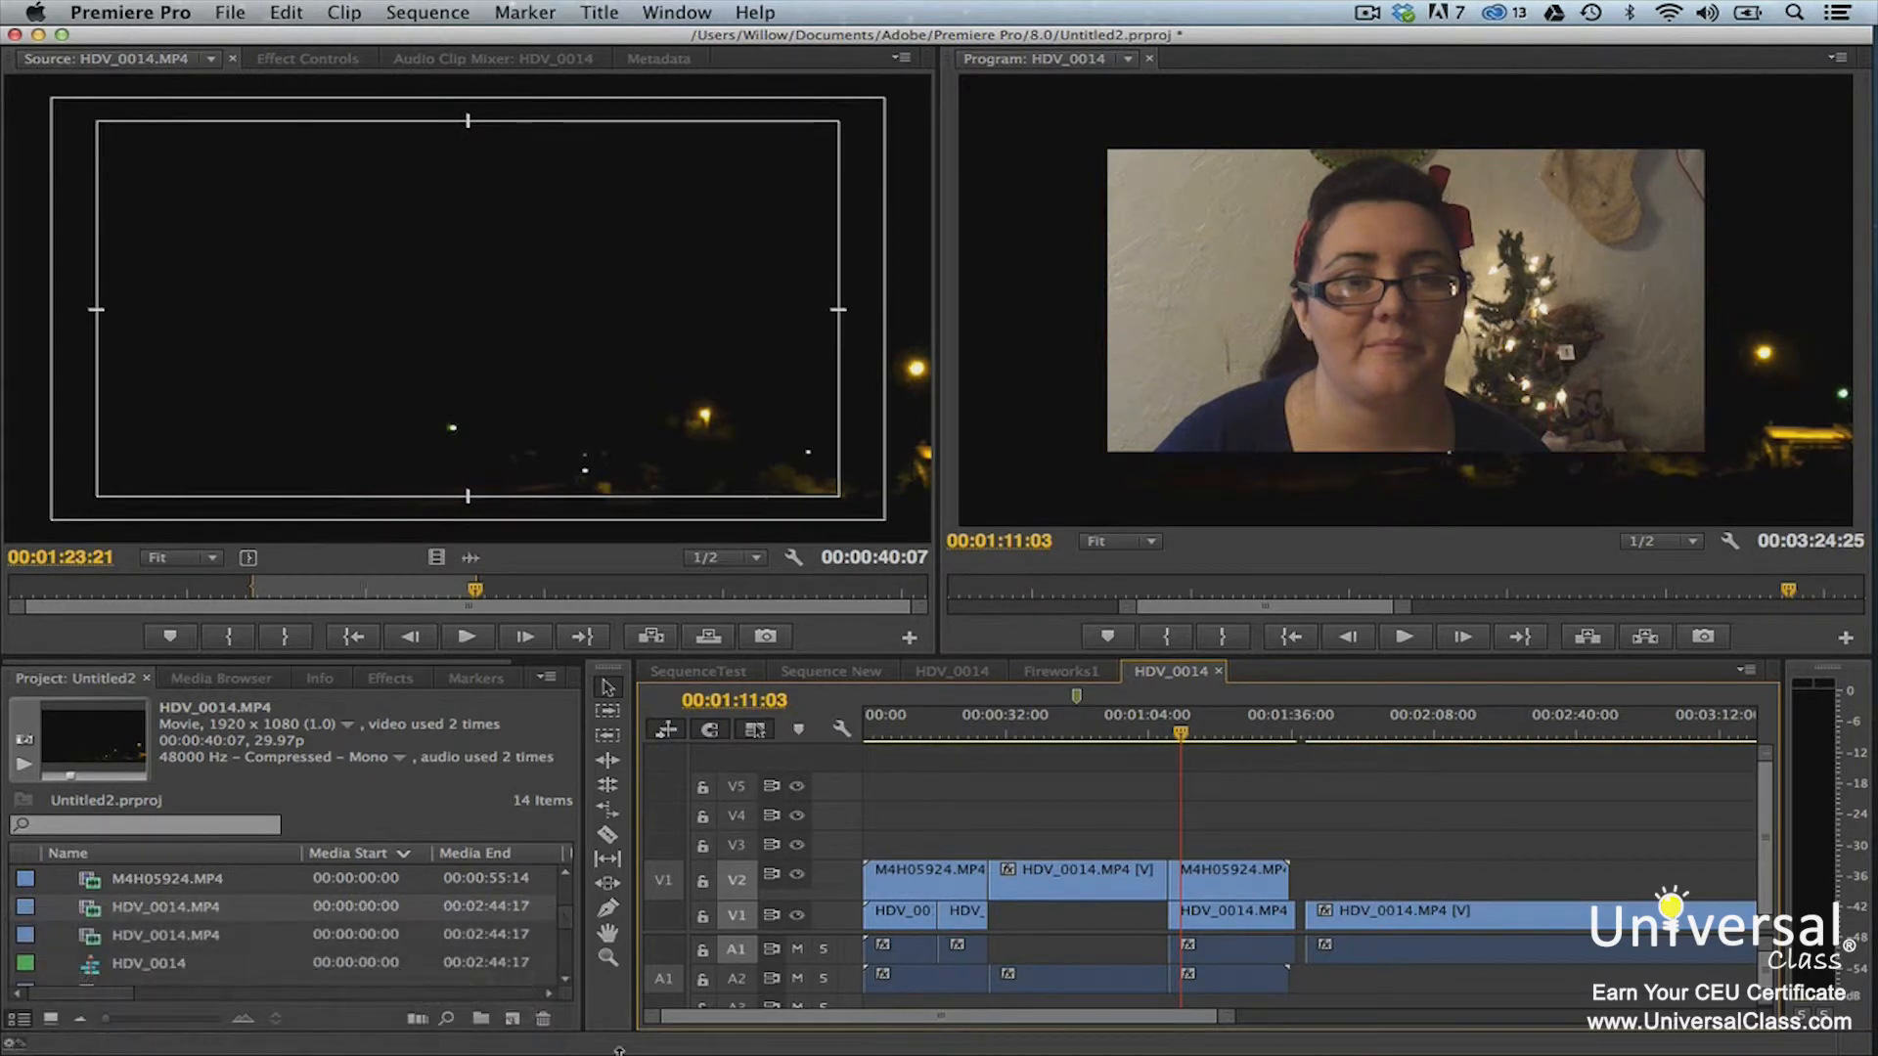
# Toggle track targeting so that both V2 and V3 are targeted
pyautogui.click(747, 877)
pyautogui.click(736, 845)
pyautogui.click(743, 882)
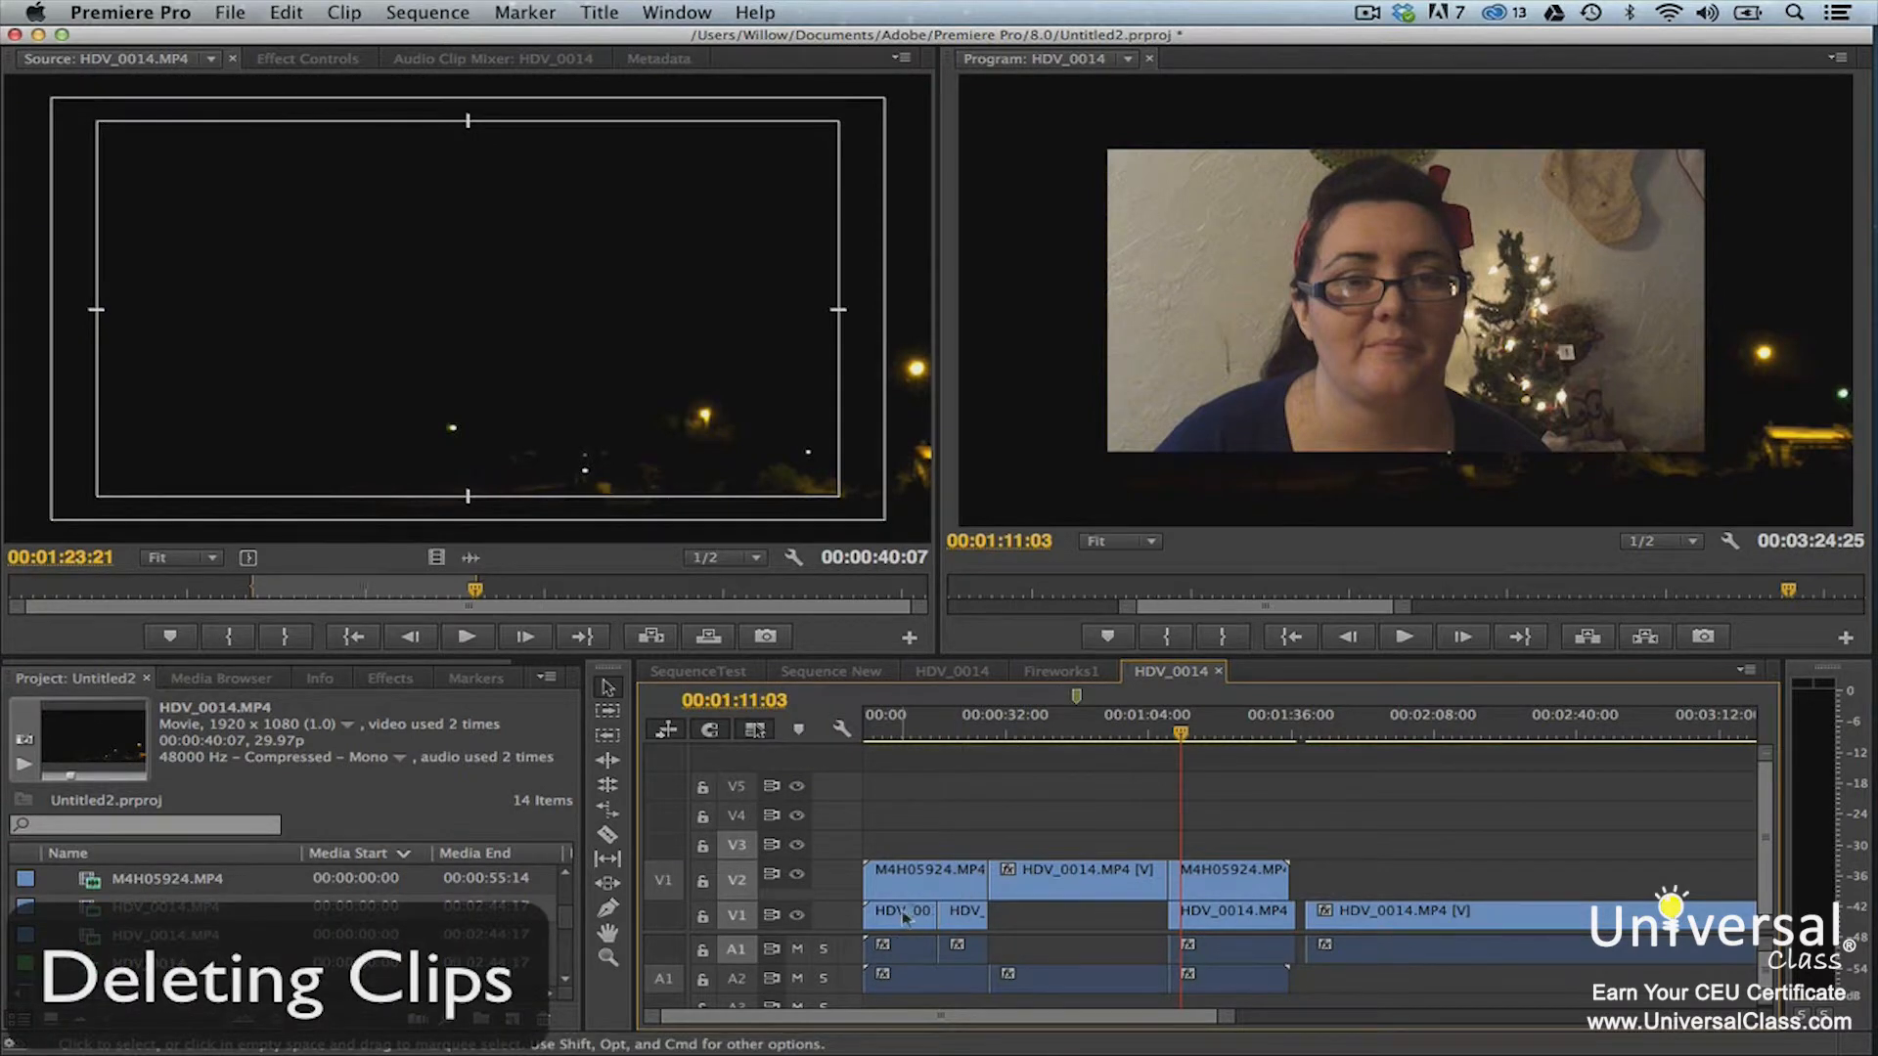
# Clear the first M4H05924.MP4 clip from V2
pyautogui.click(919, 878)
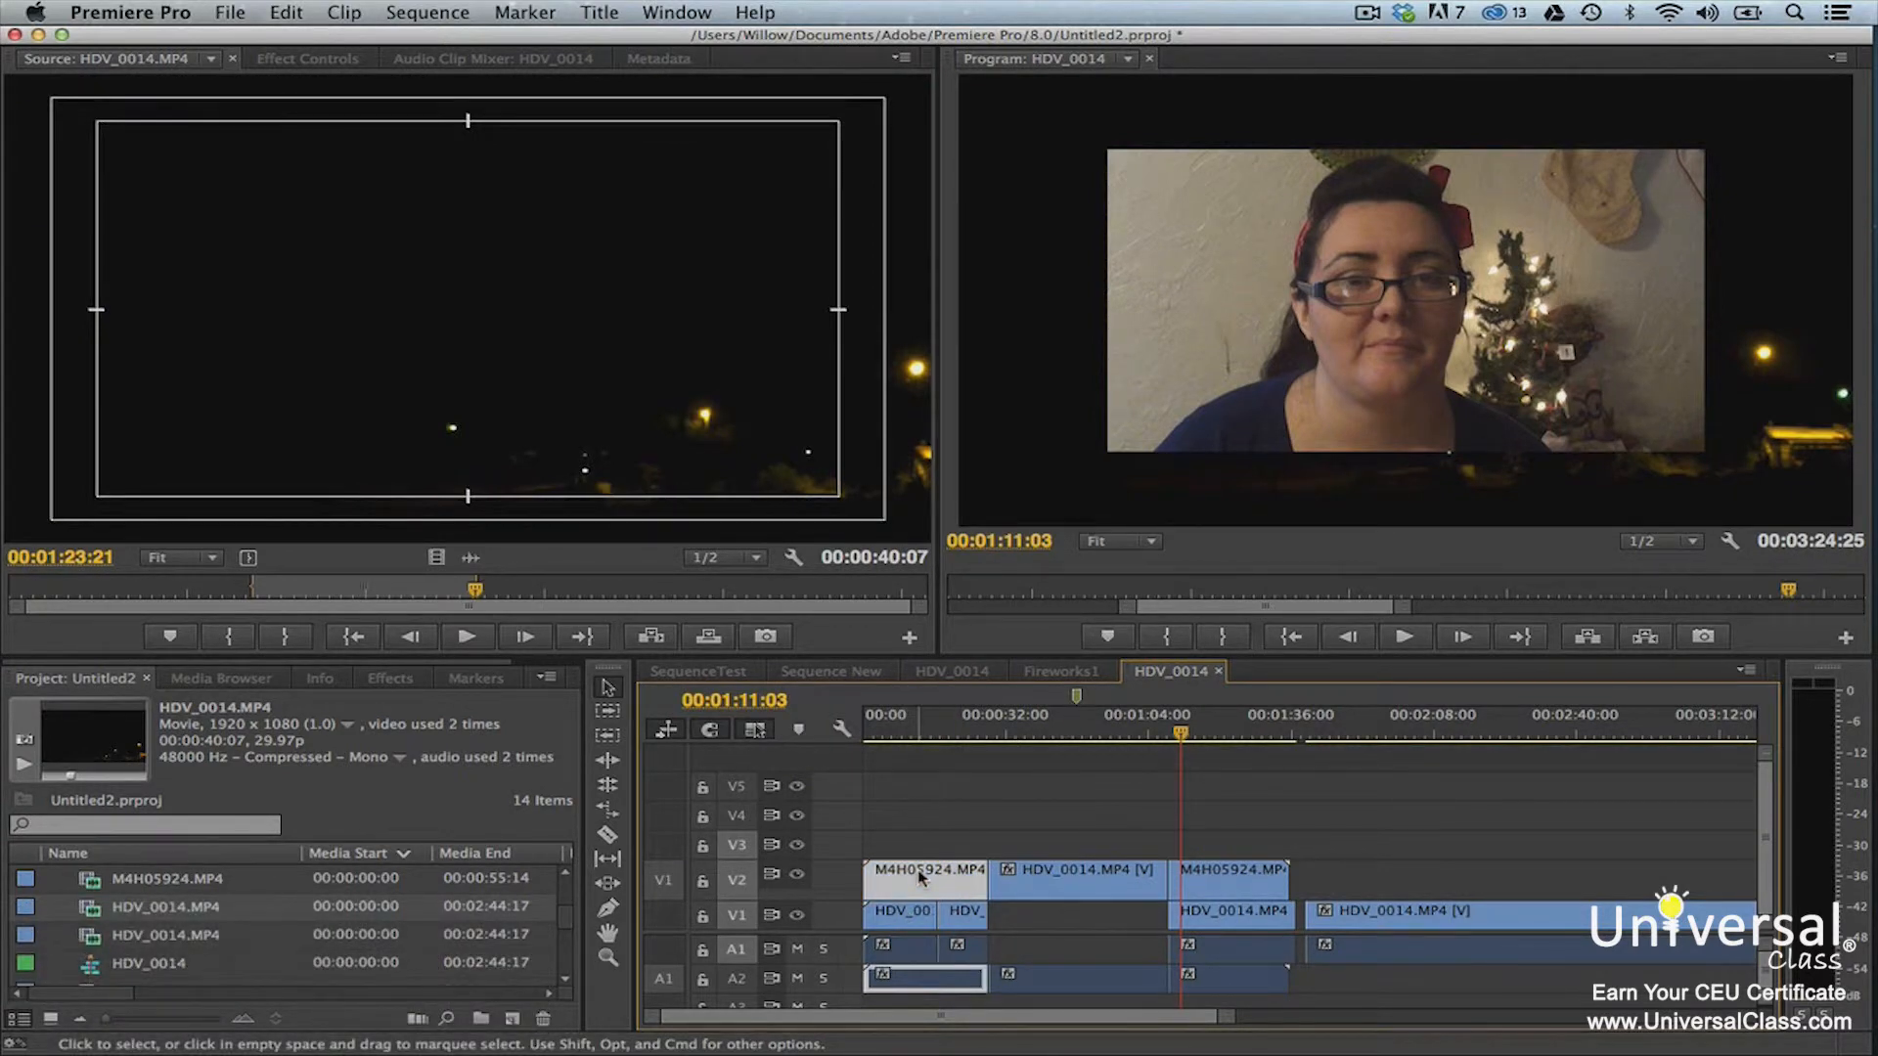
pyautogui.rightClick(920, 877)
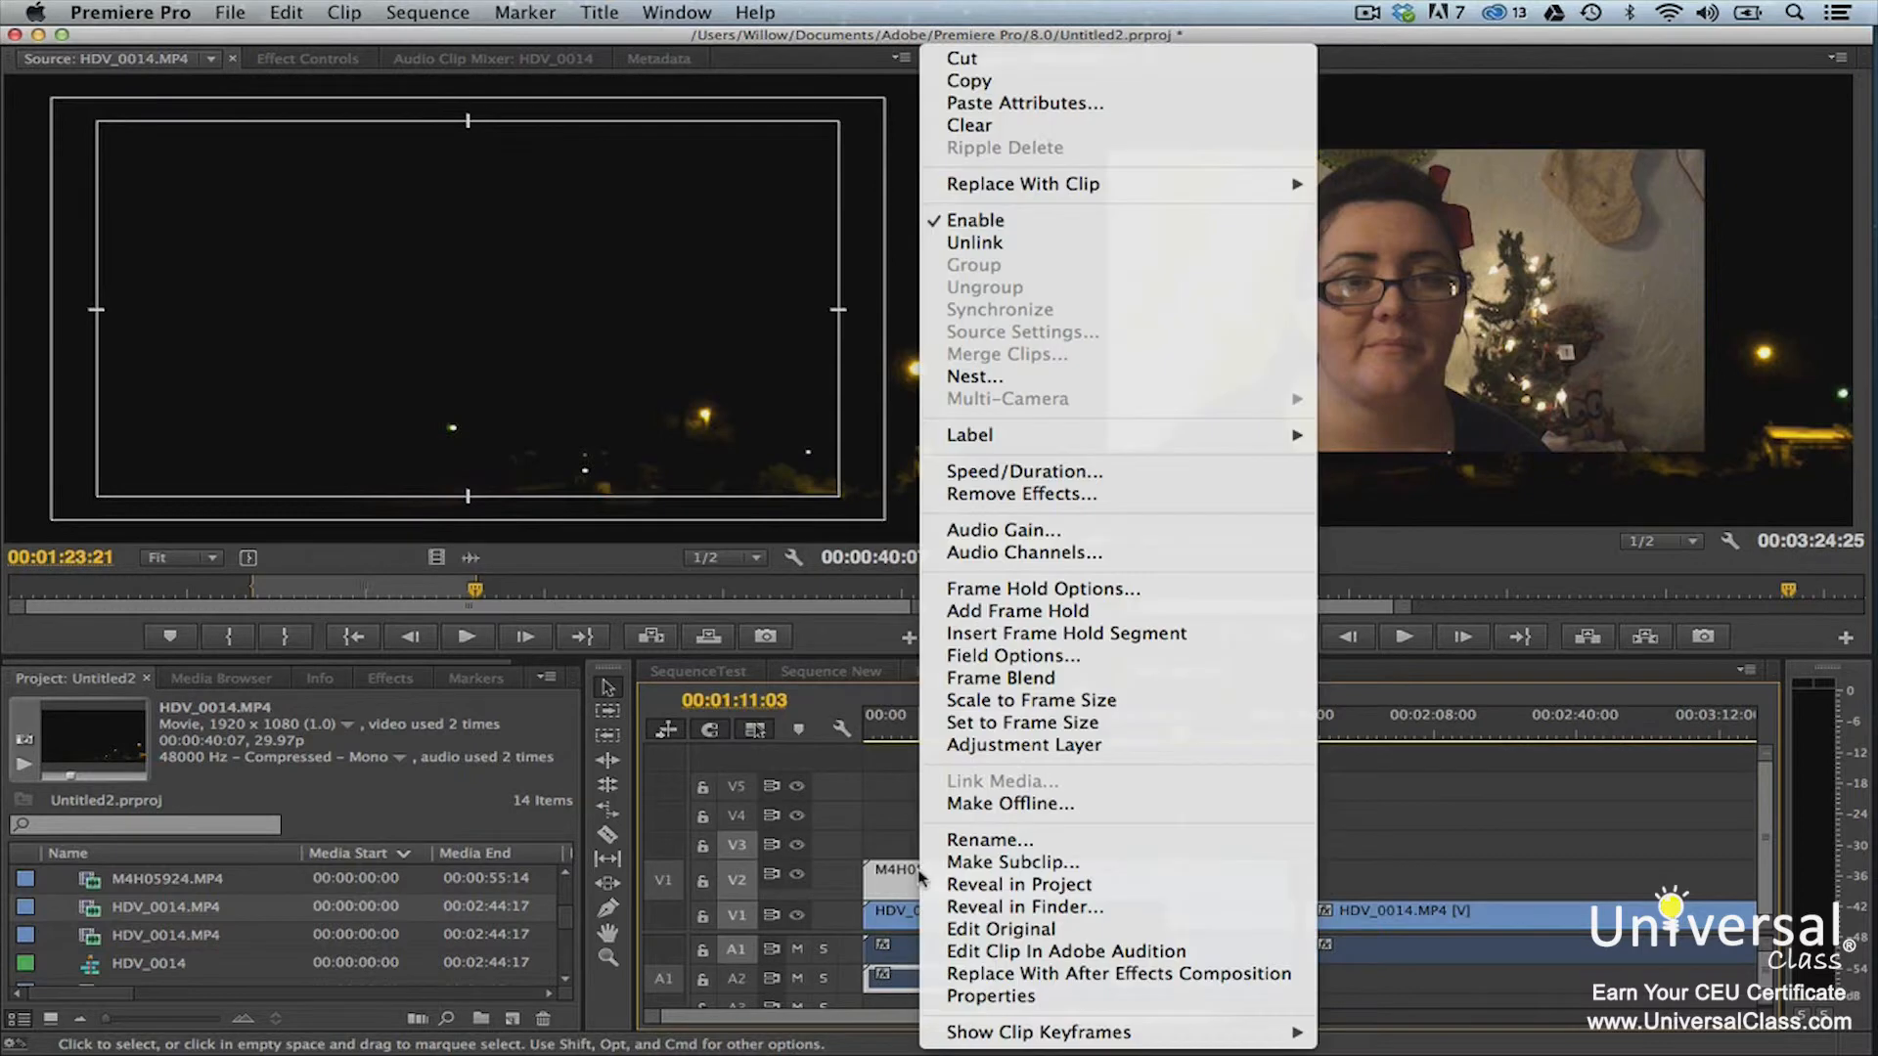
pyautogui.click(1034, 127)
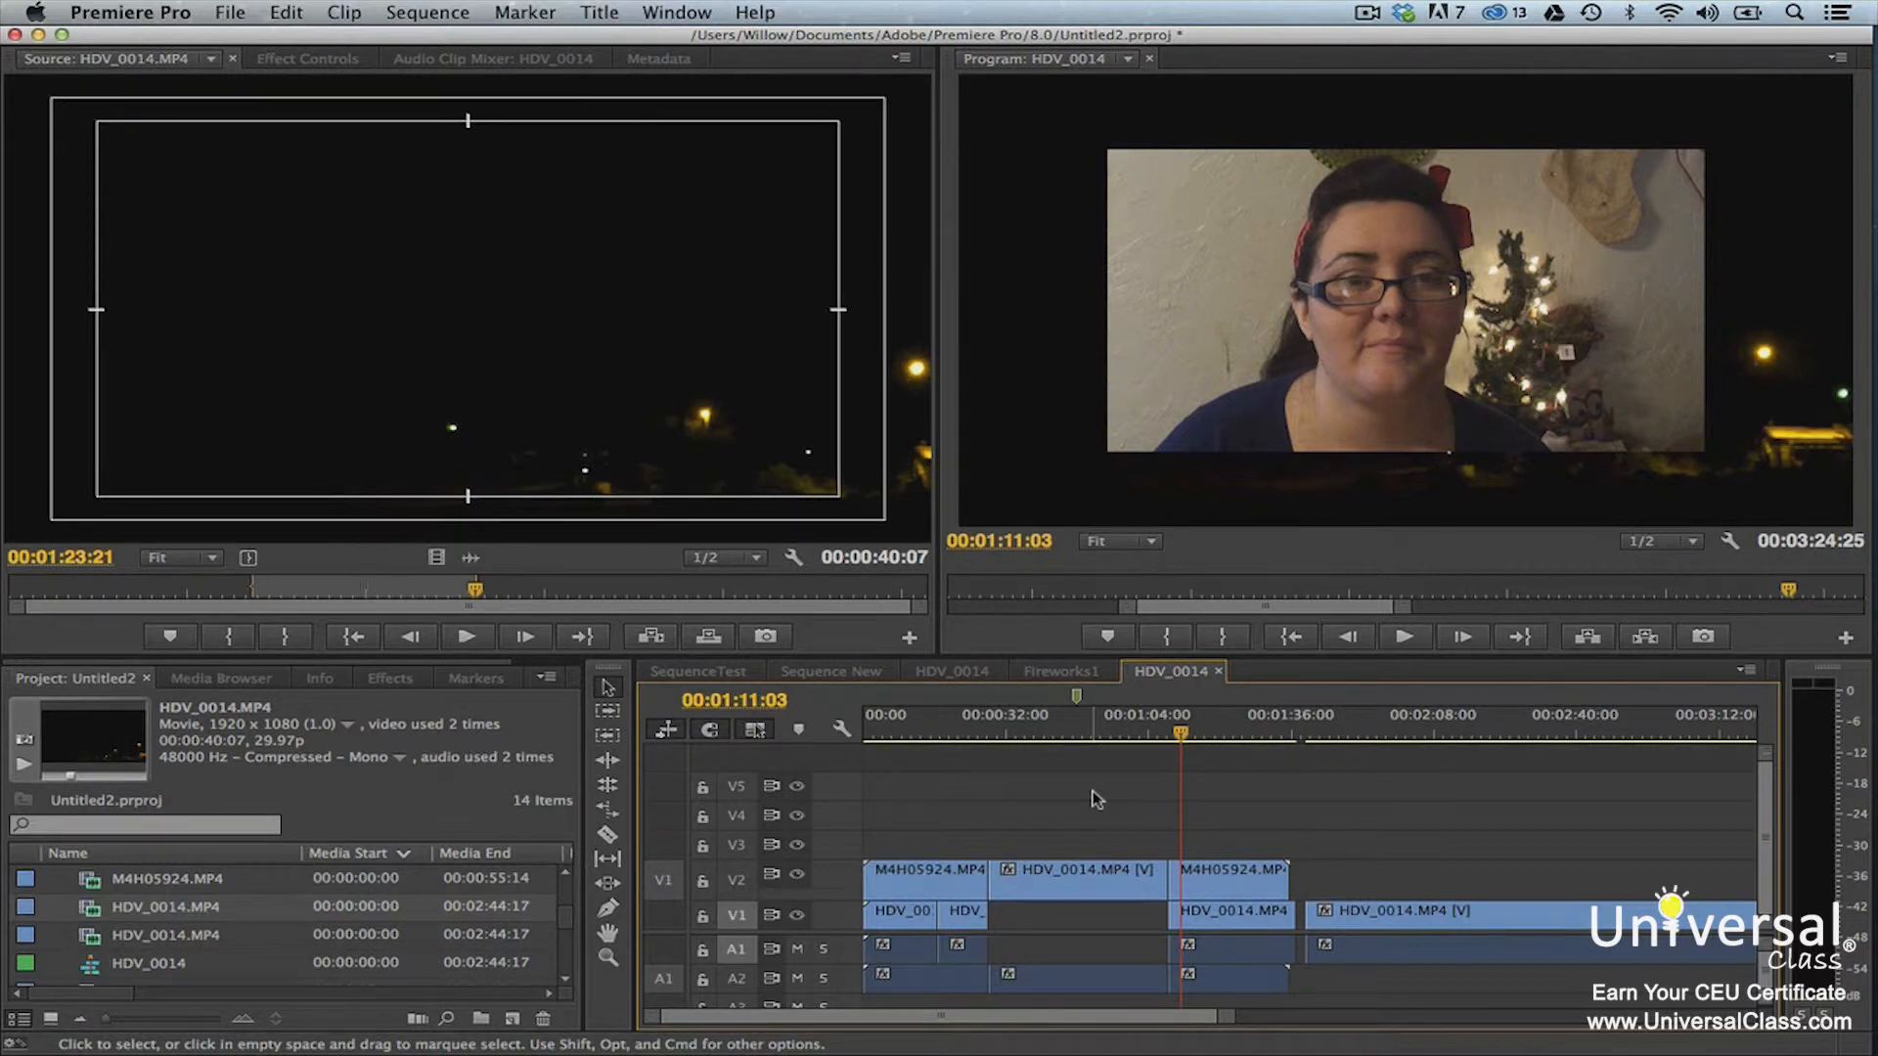
# Try jumping to the previous gap in the track
pyautogui.click(441, 19)
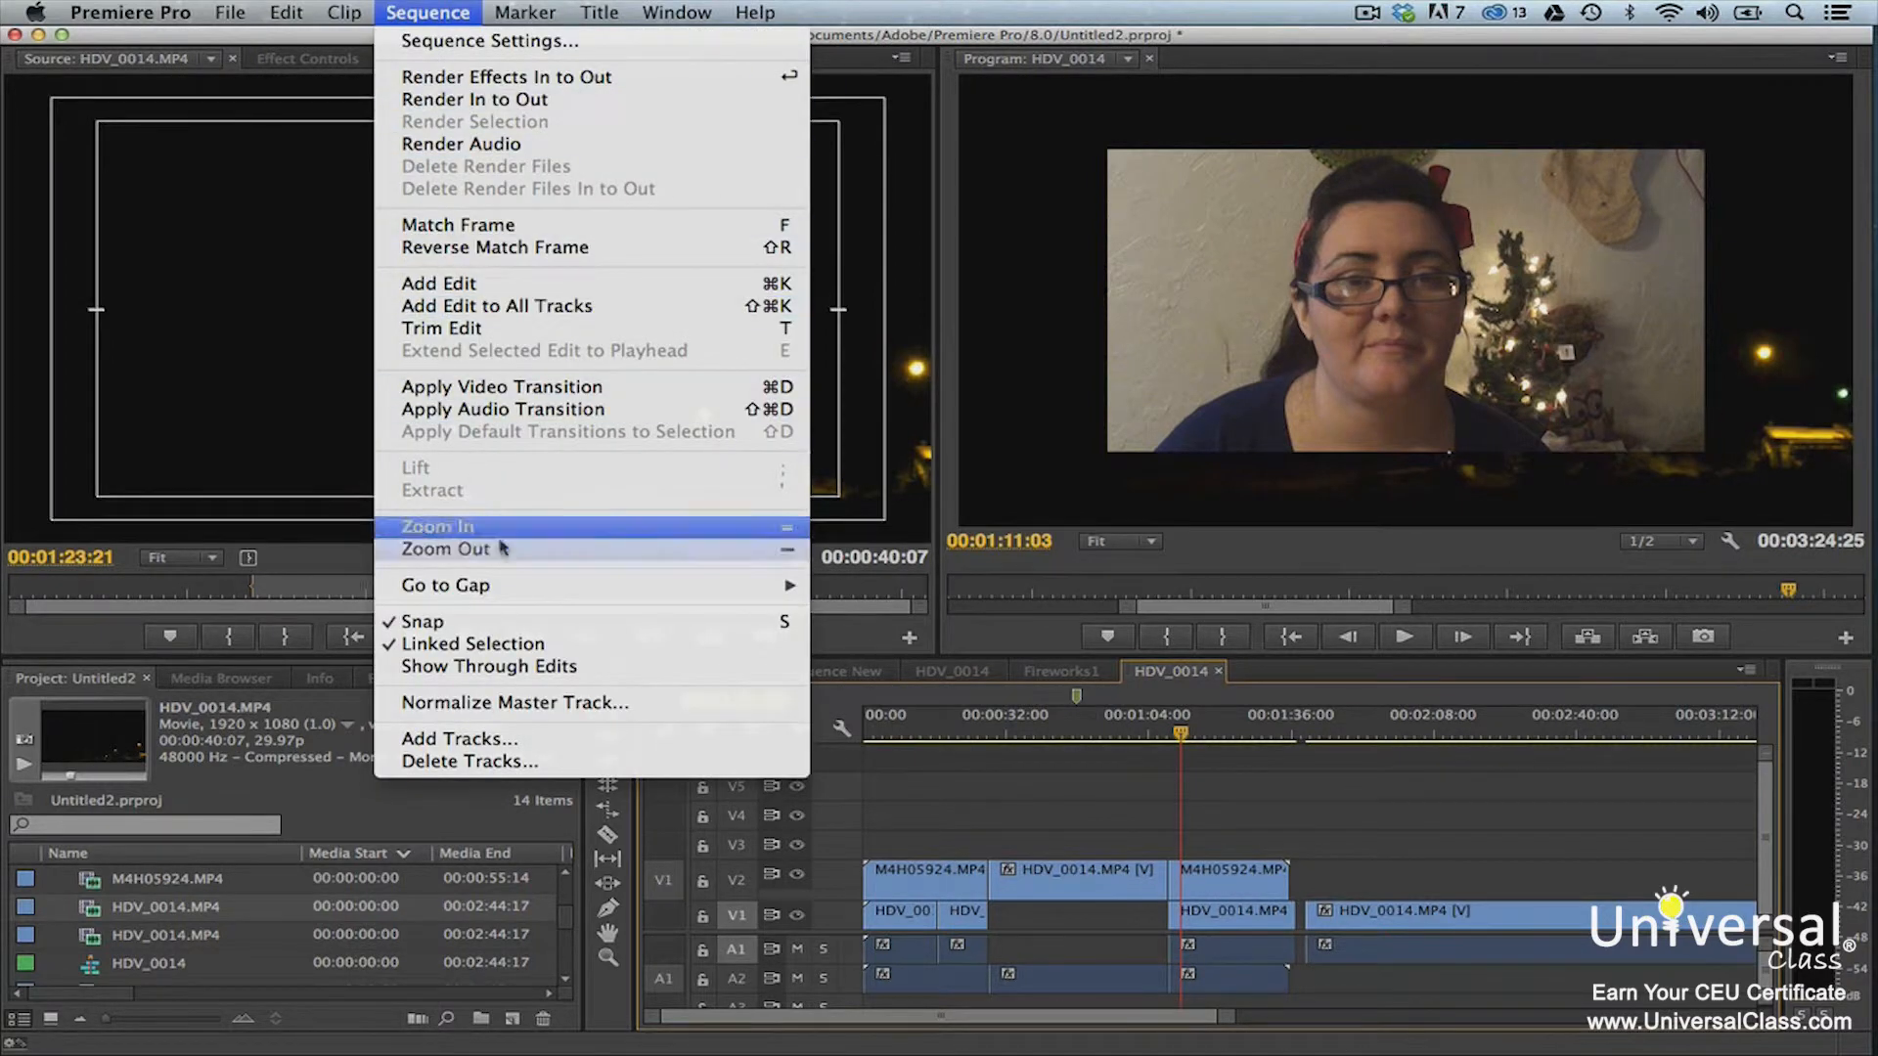
pyautogui.moveTo(496, 585)
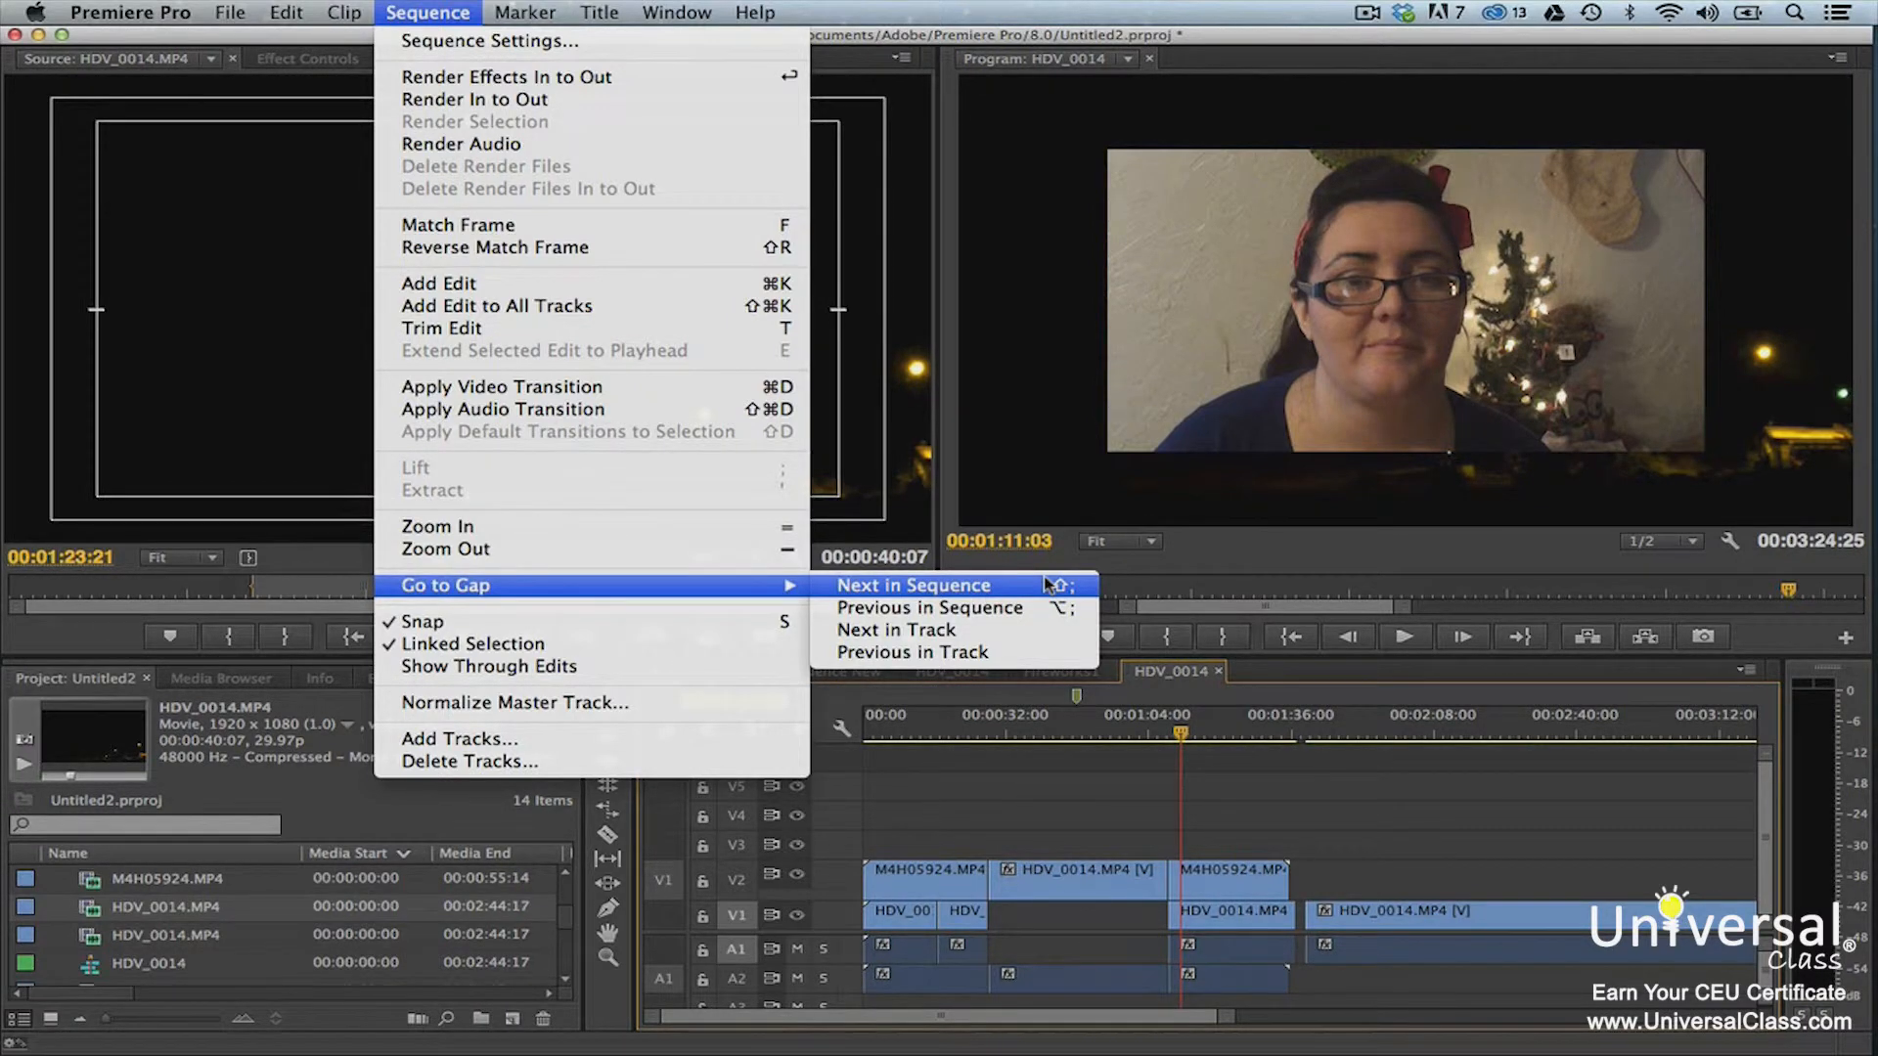
pyautogui.click(1053, 658)
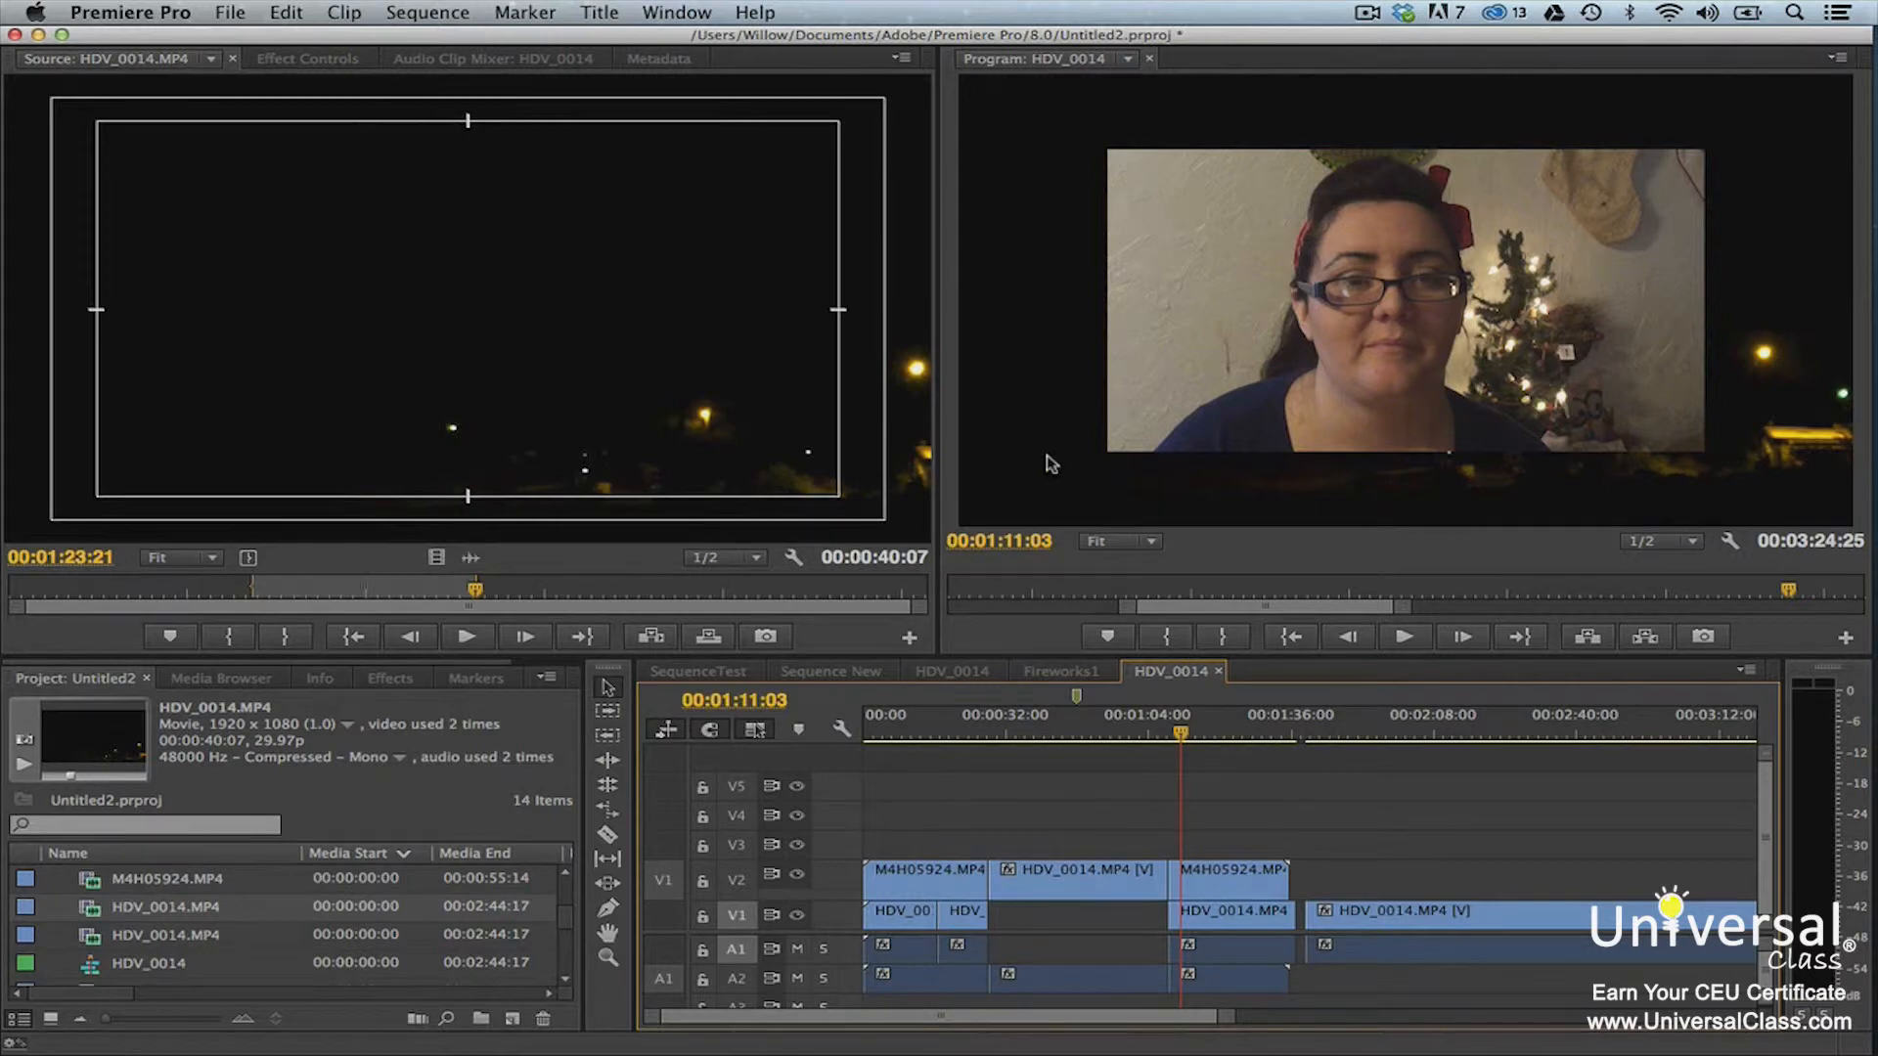
# Turn off sync lock for V1 and ripple delete the gap before the last HDV_0014.MP4 clip on that track
pyautogui.click(771, 915)
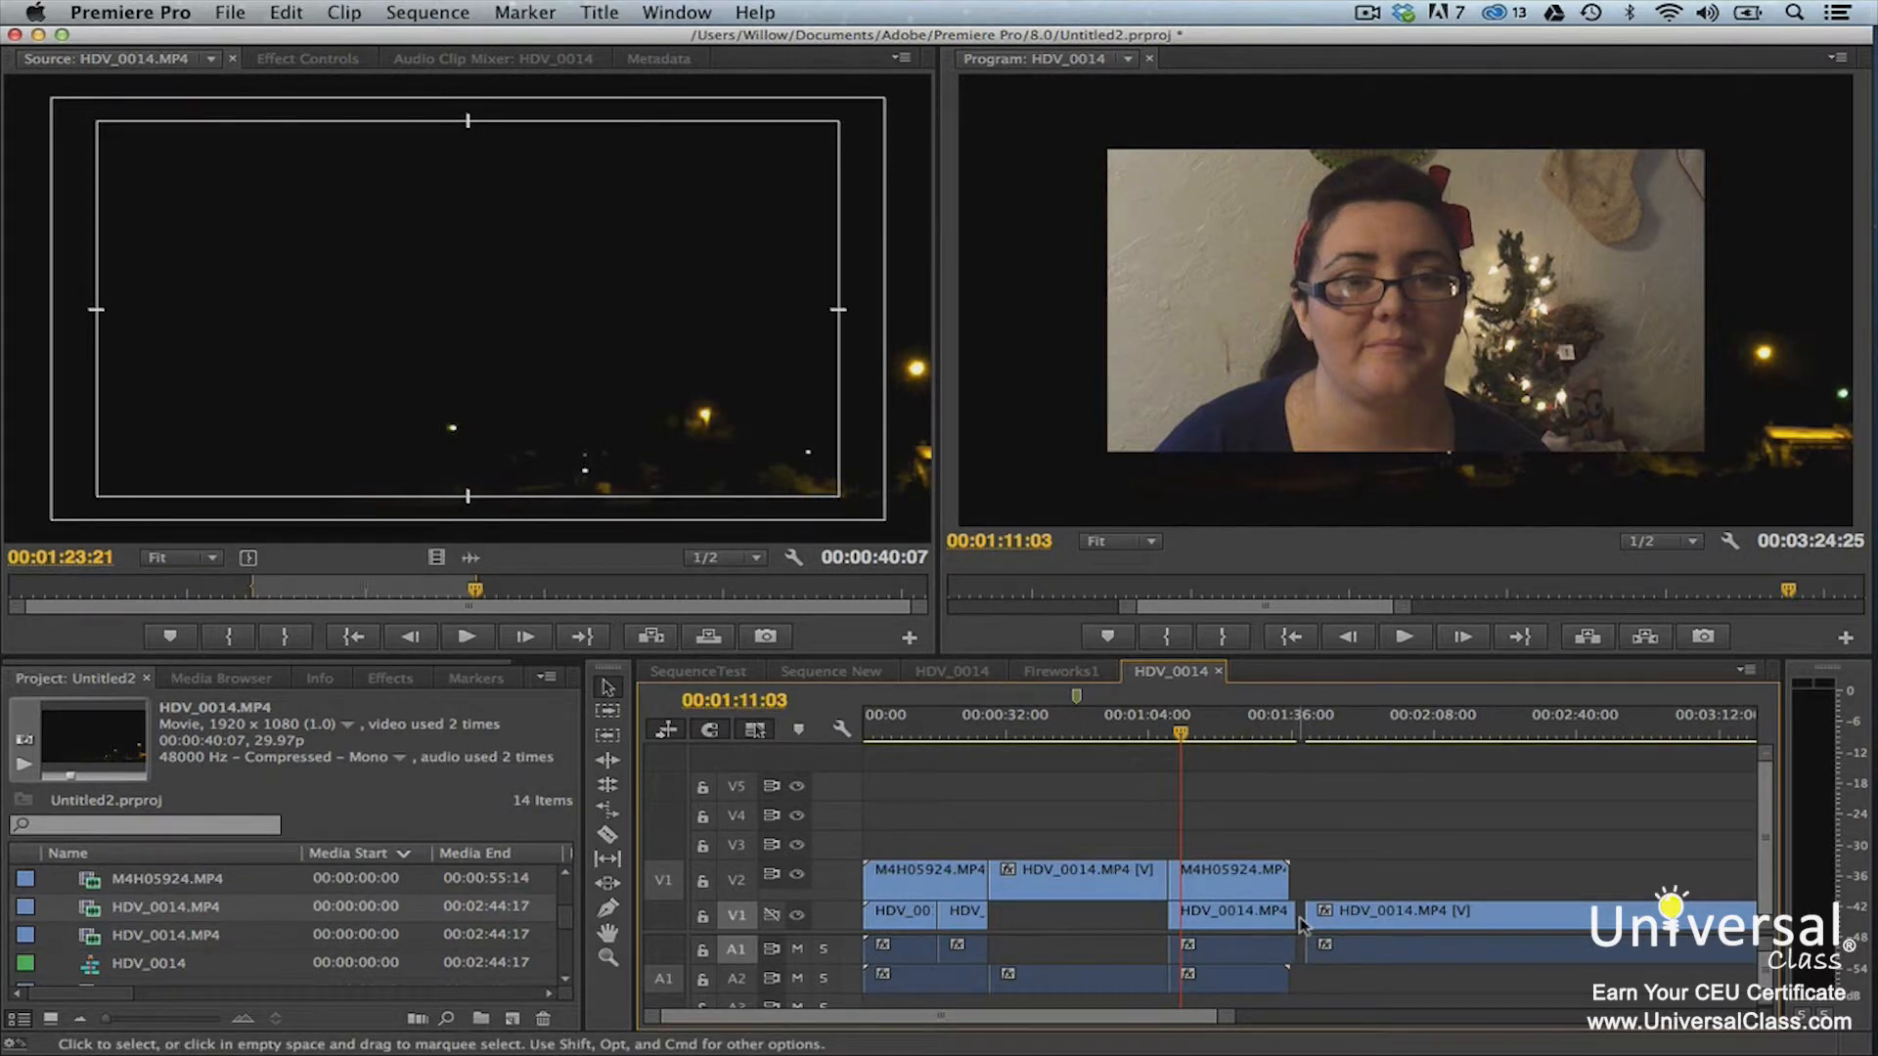
pyautogui.rightClick(1302, 923)
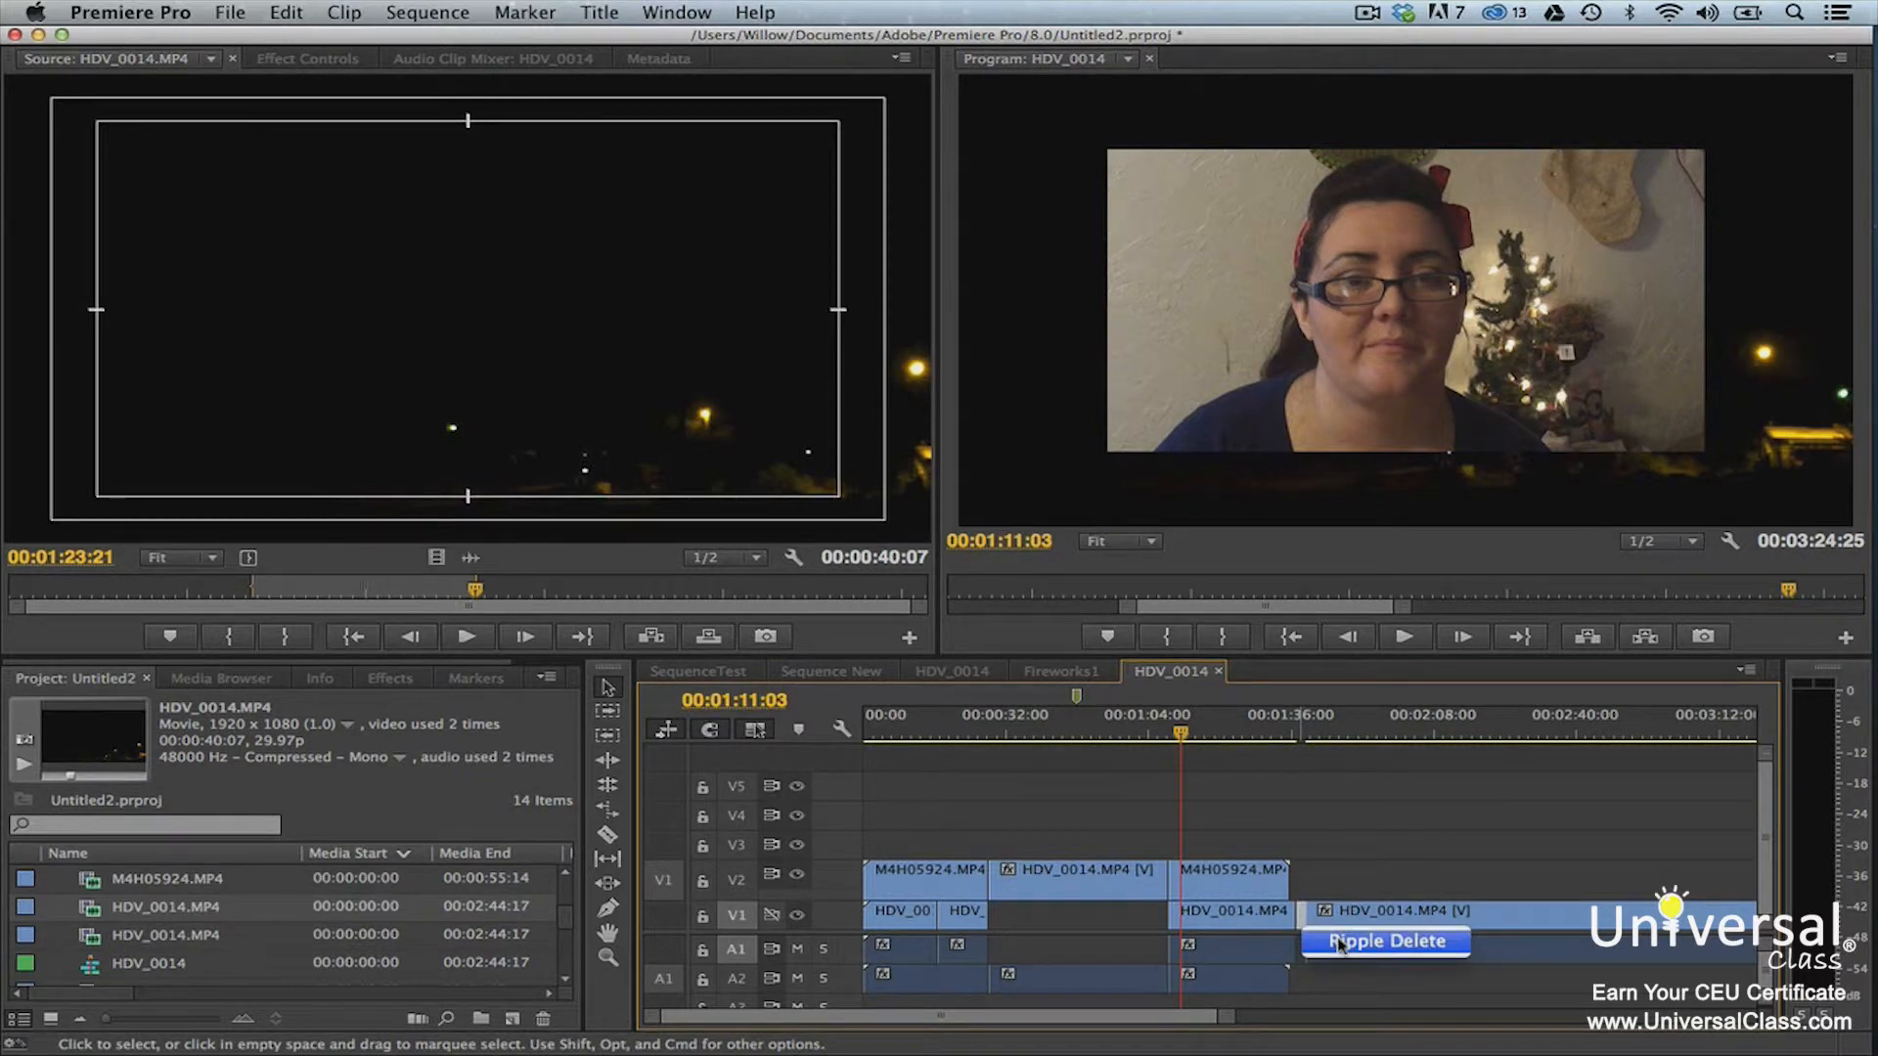
pyautogui.click(1340, 942)
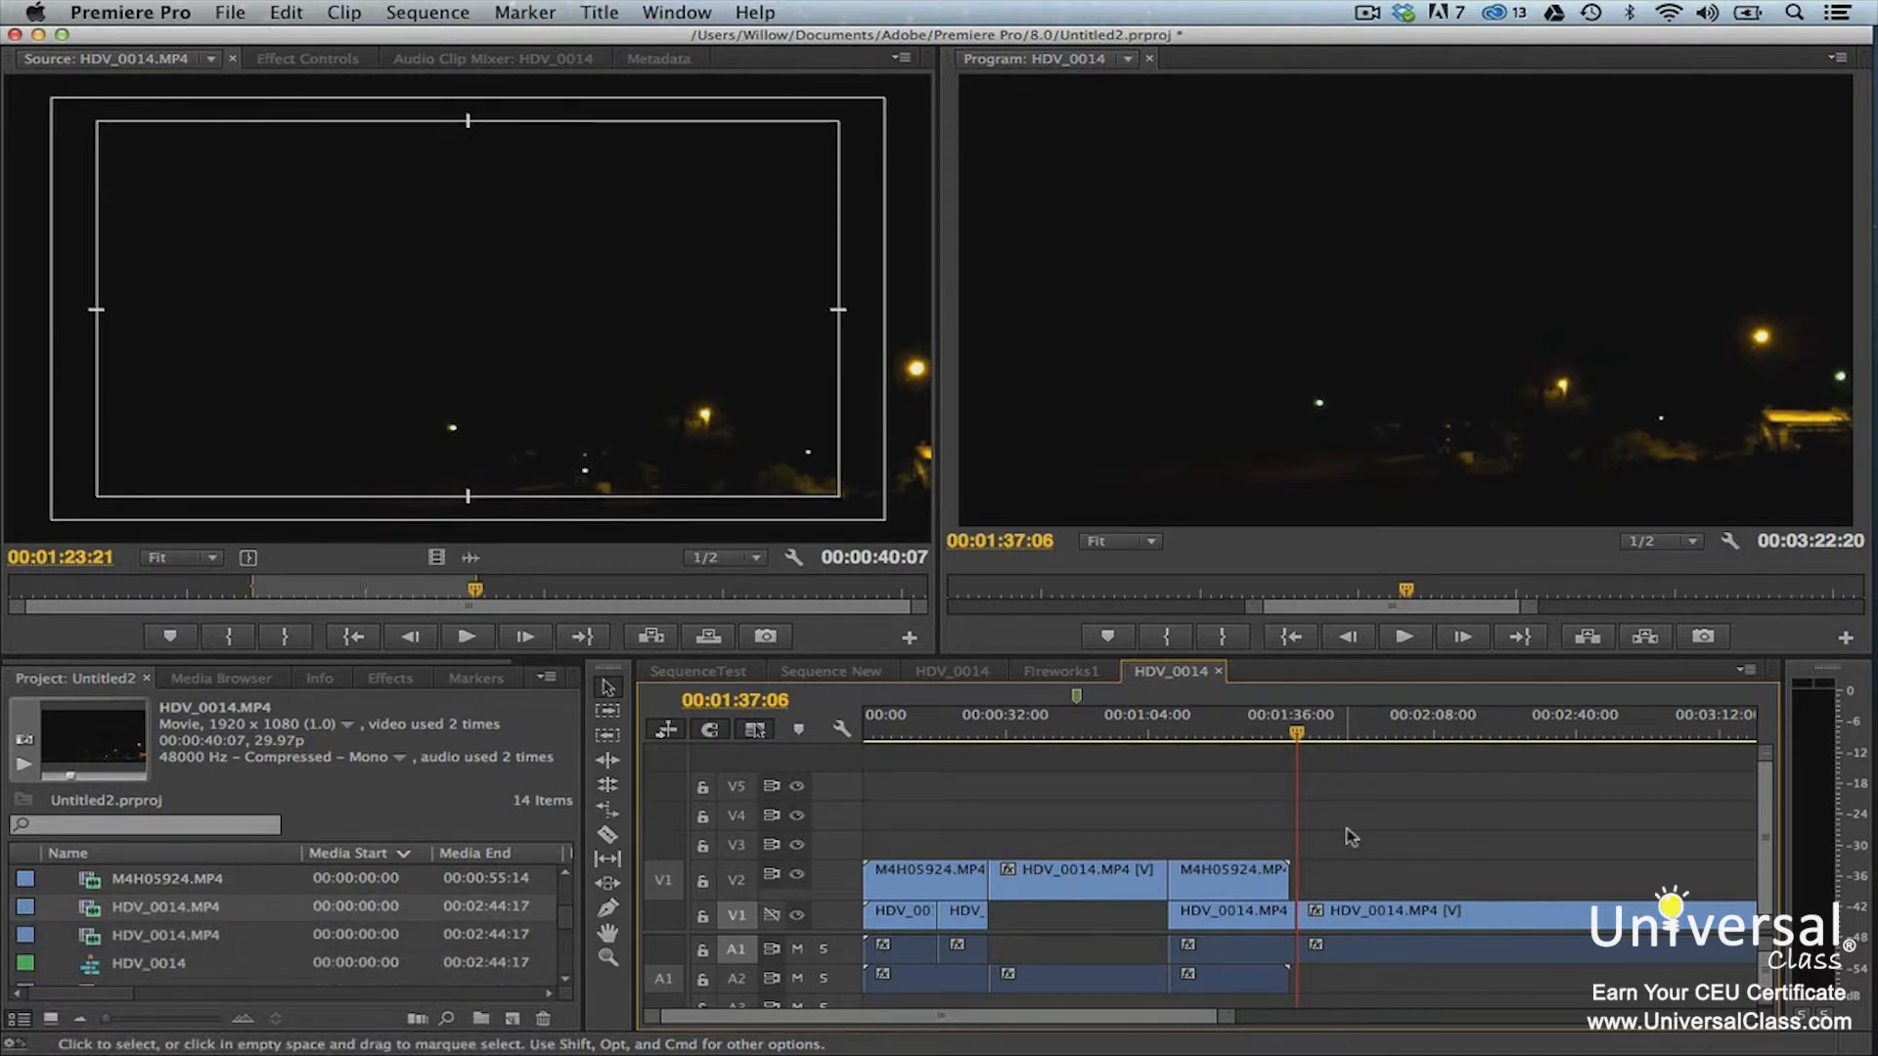
# Load M4H05924.MP4 into the source monitor and try replacing the last HDV_0014.MP4 clip on V1 with its matching frame
pyautogui.click(84, 883)
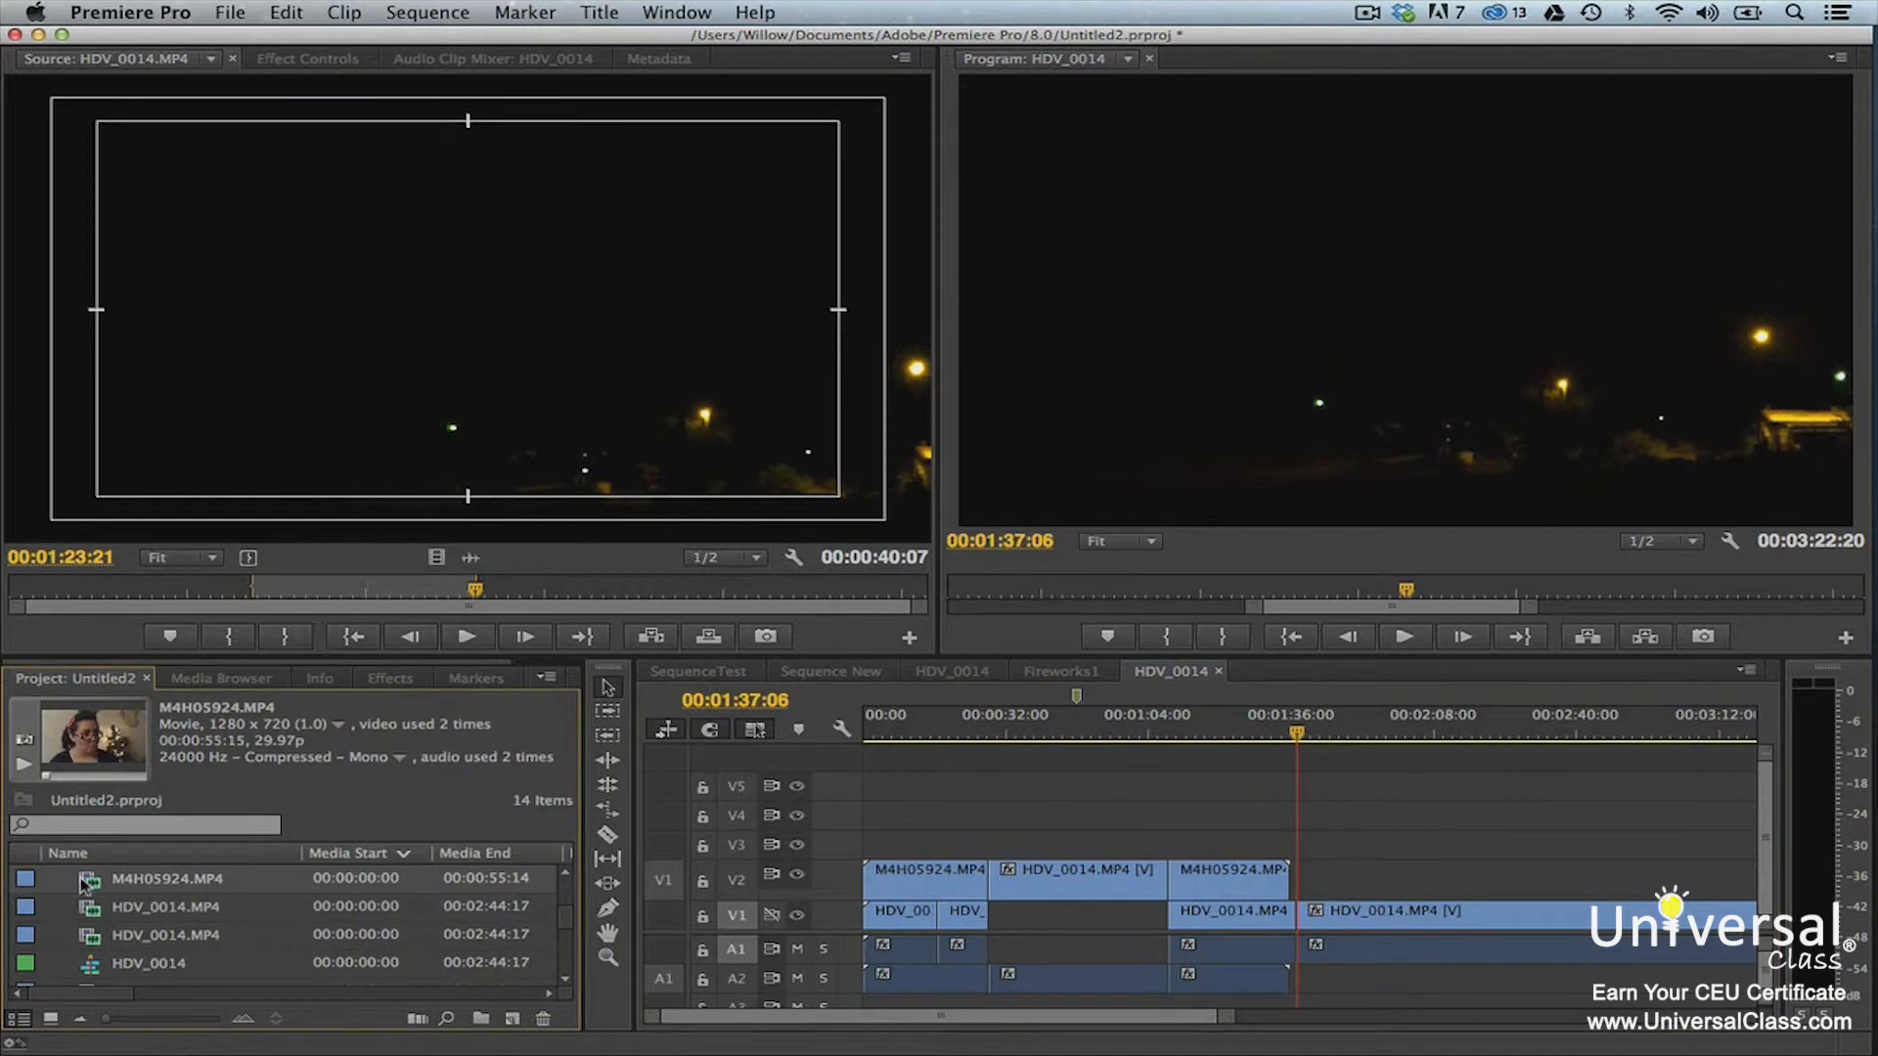
pyautogui.doubleClick(84, 884)
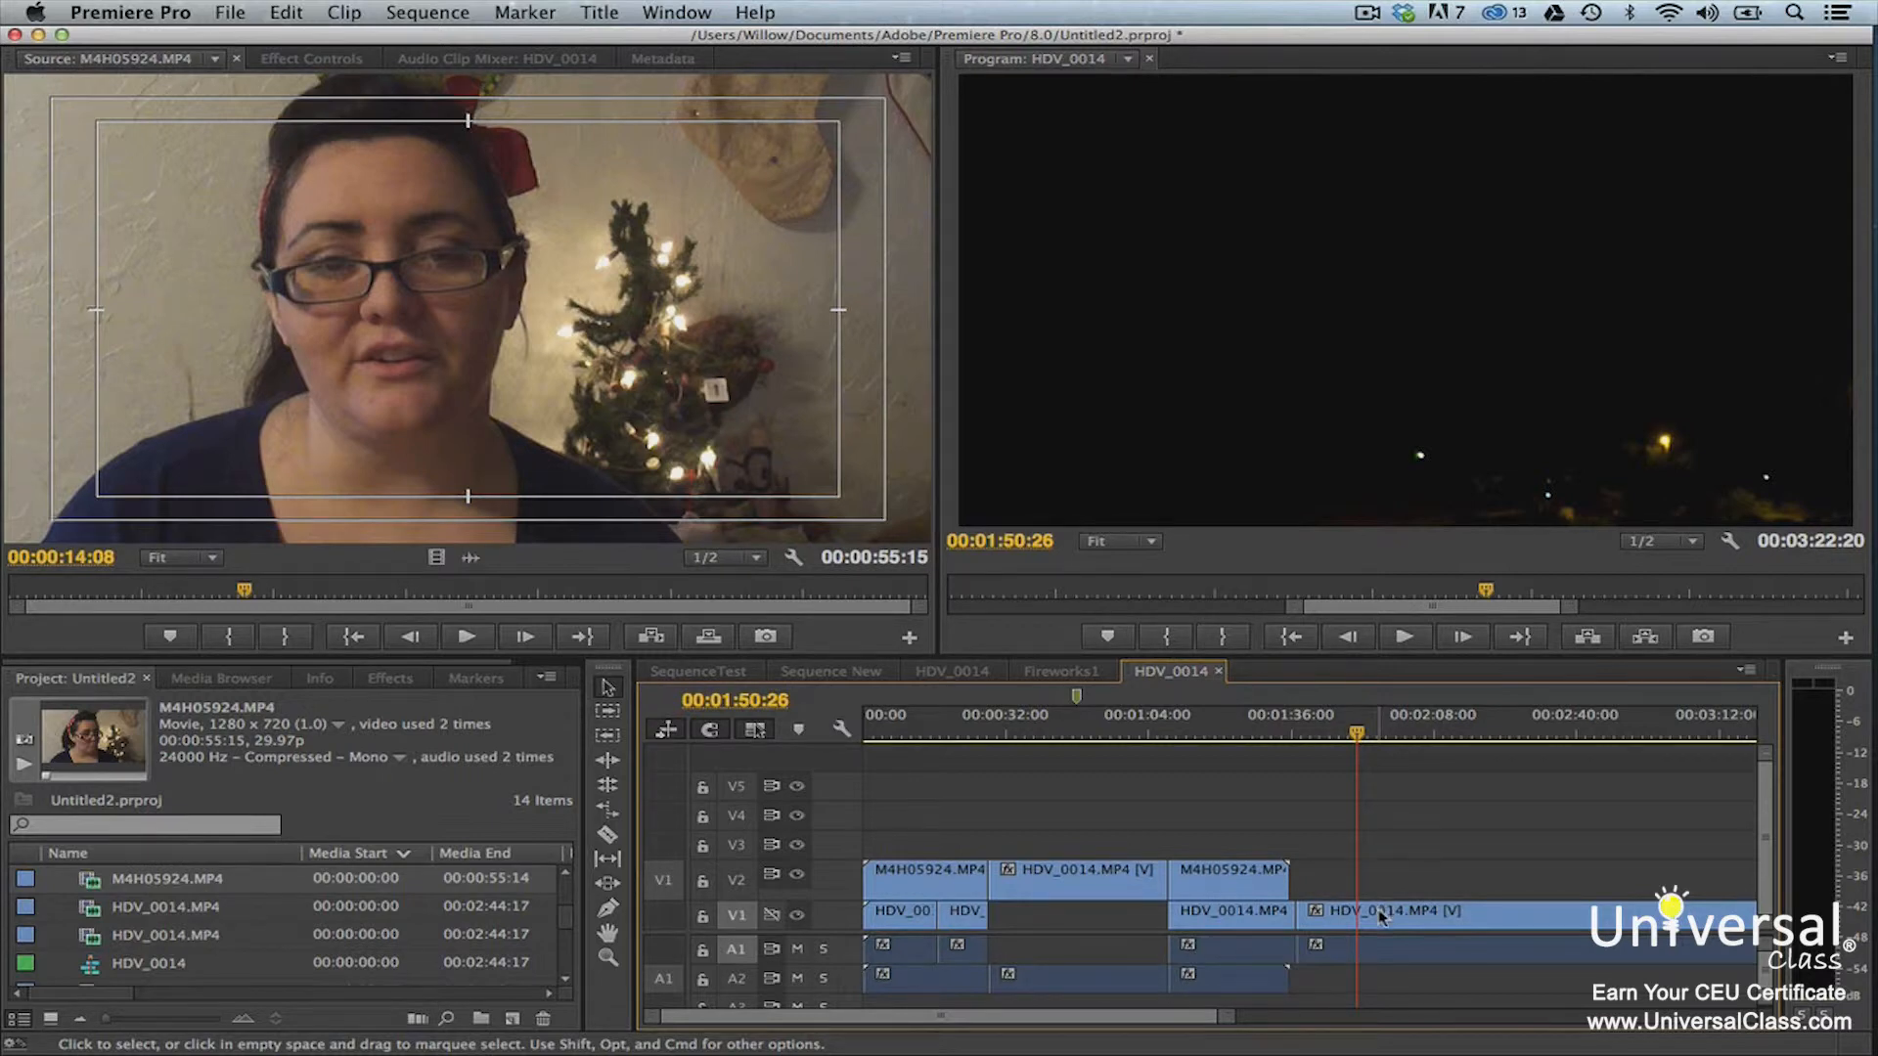
pyautogui.rightClick(1379, 915)
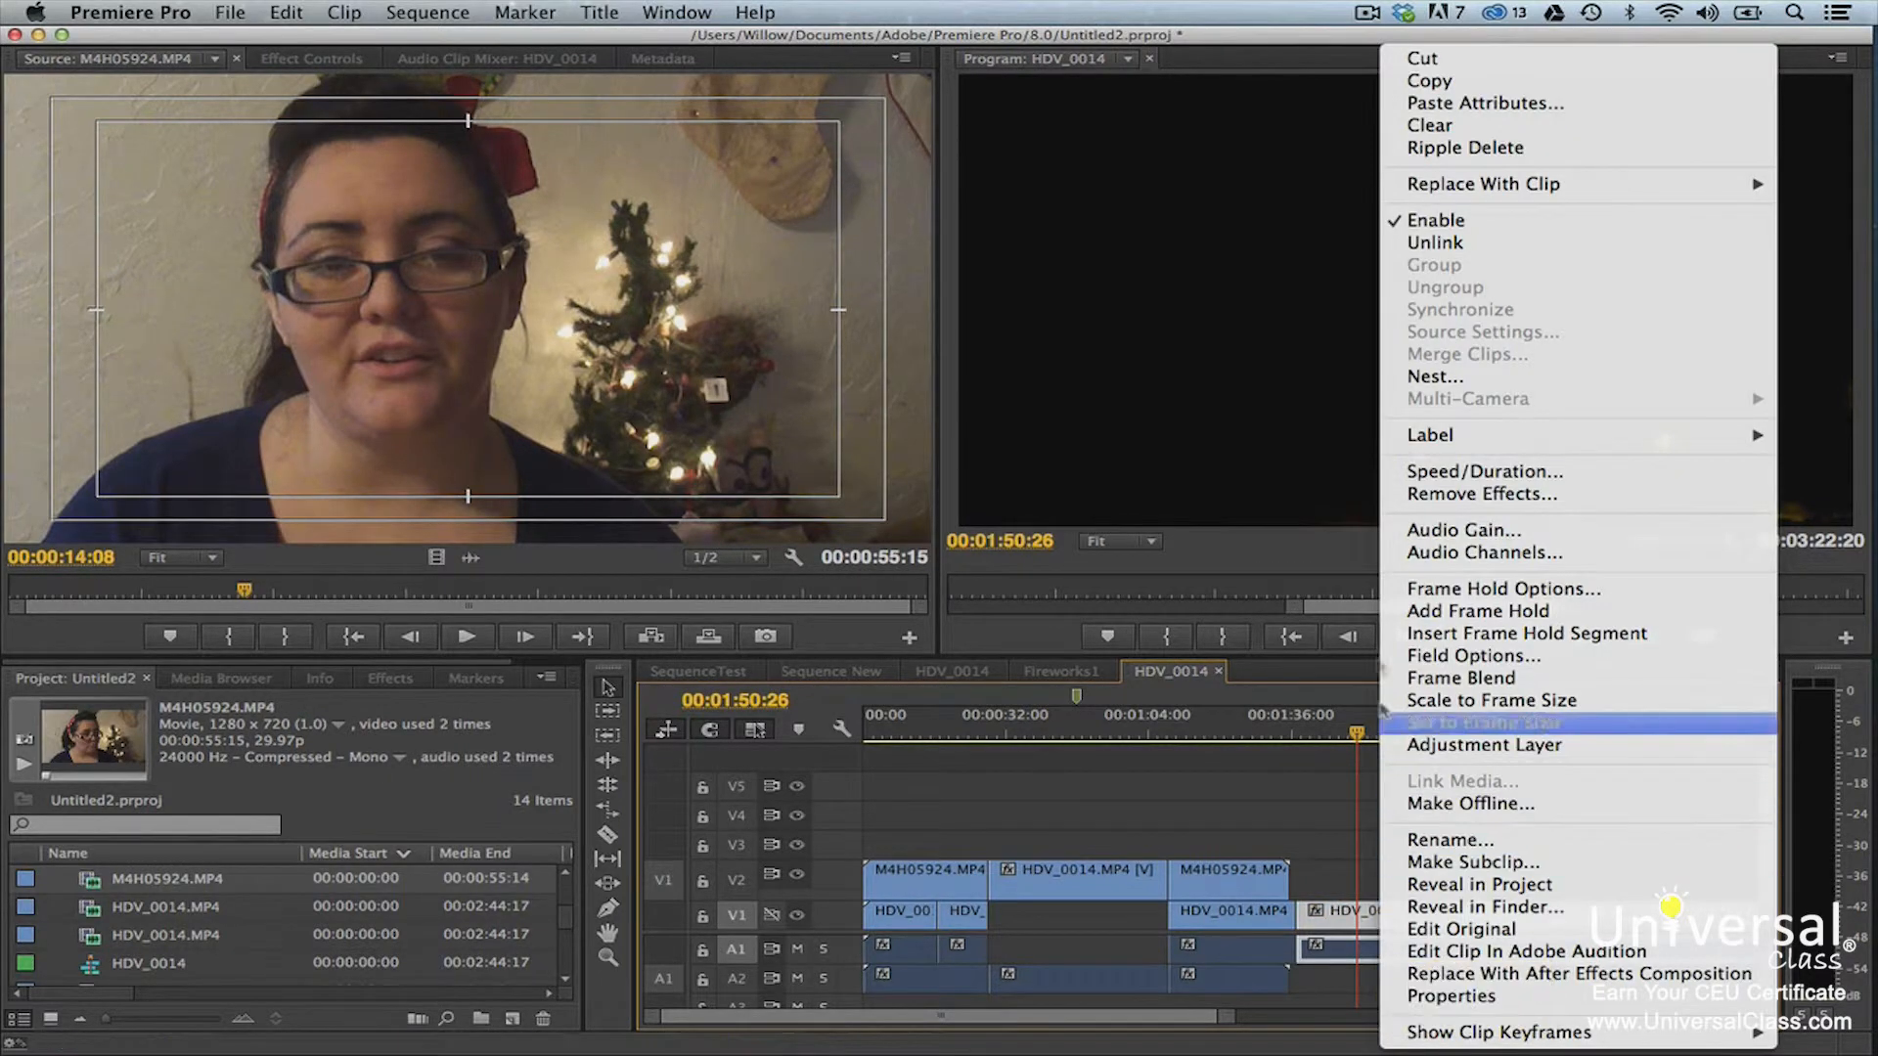
pyautogui.moveTo(1430, 186)
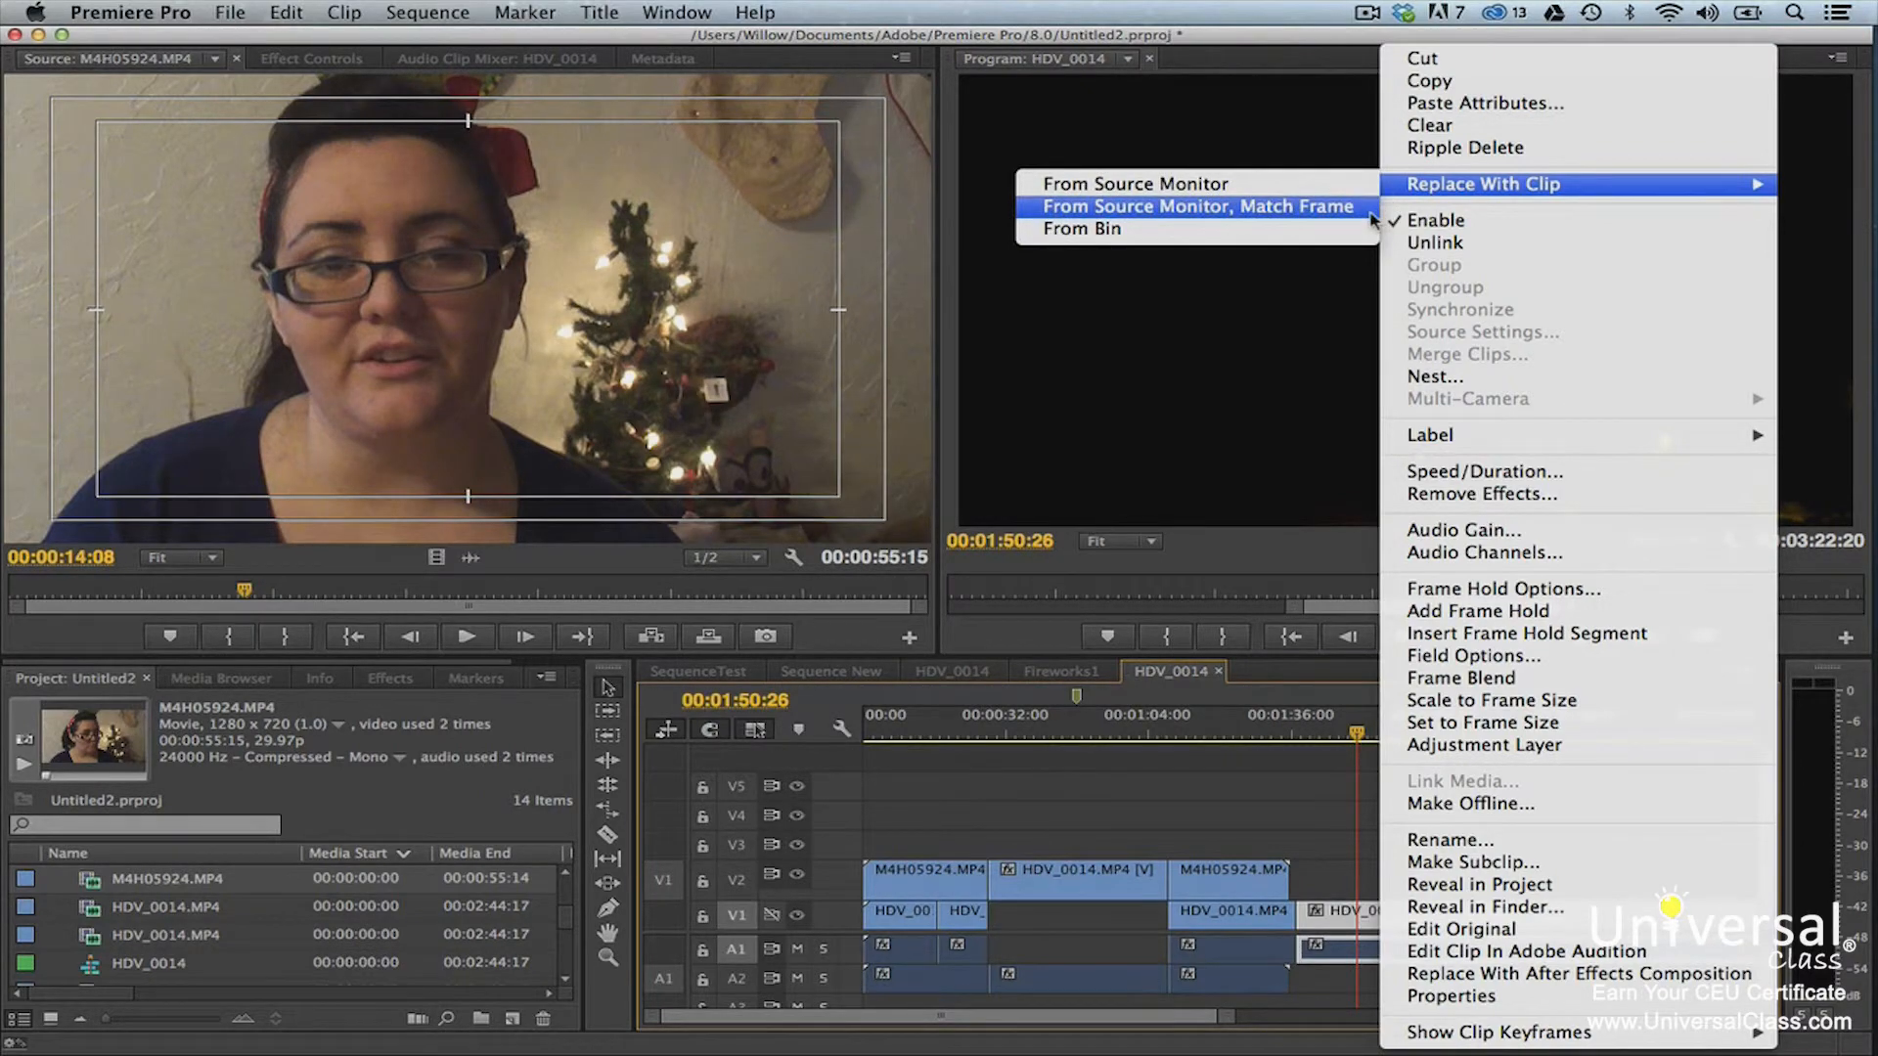
pyautogui.click(1370, 207)
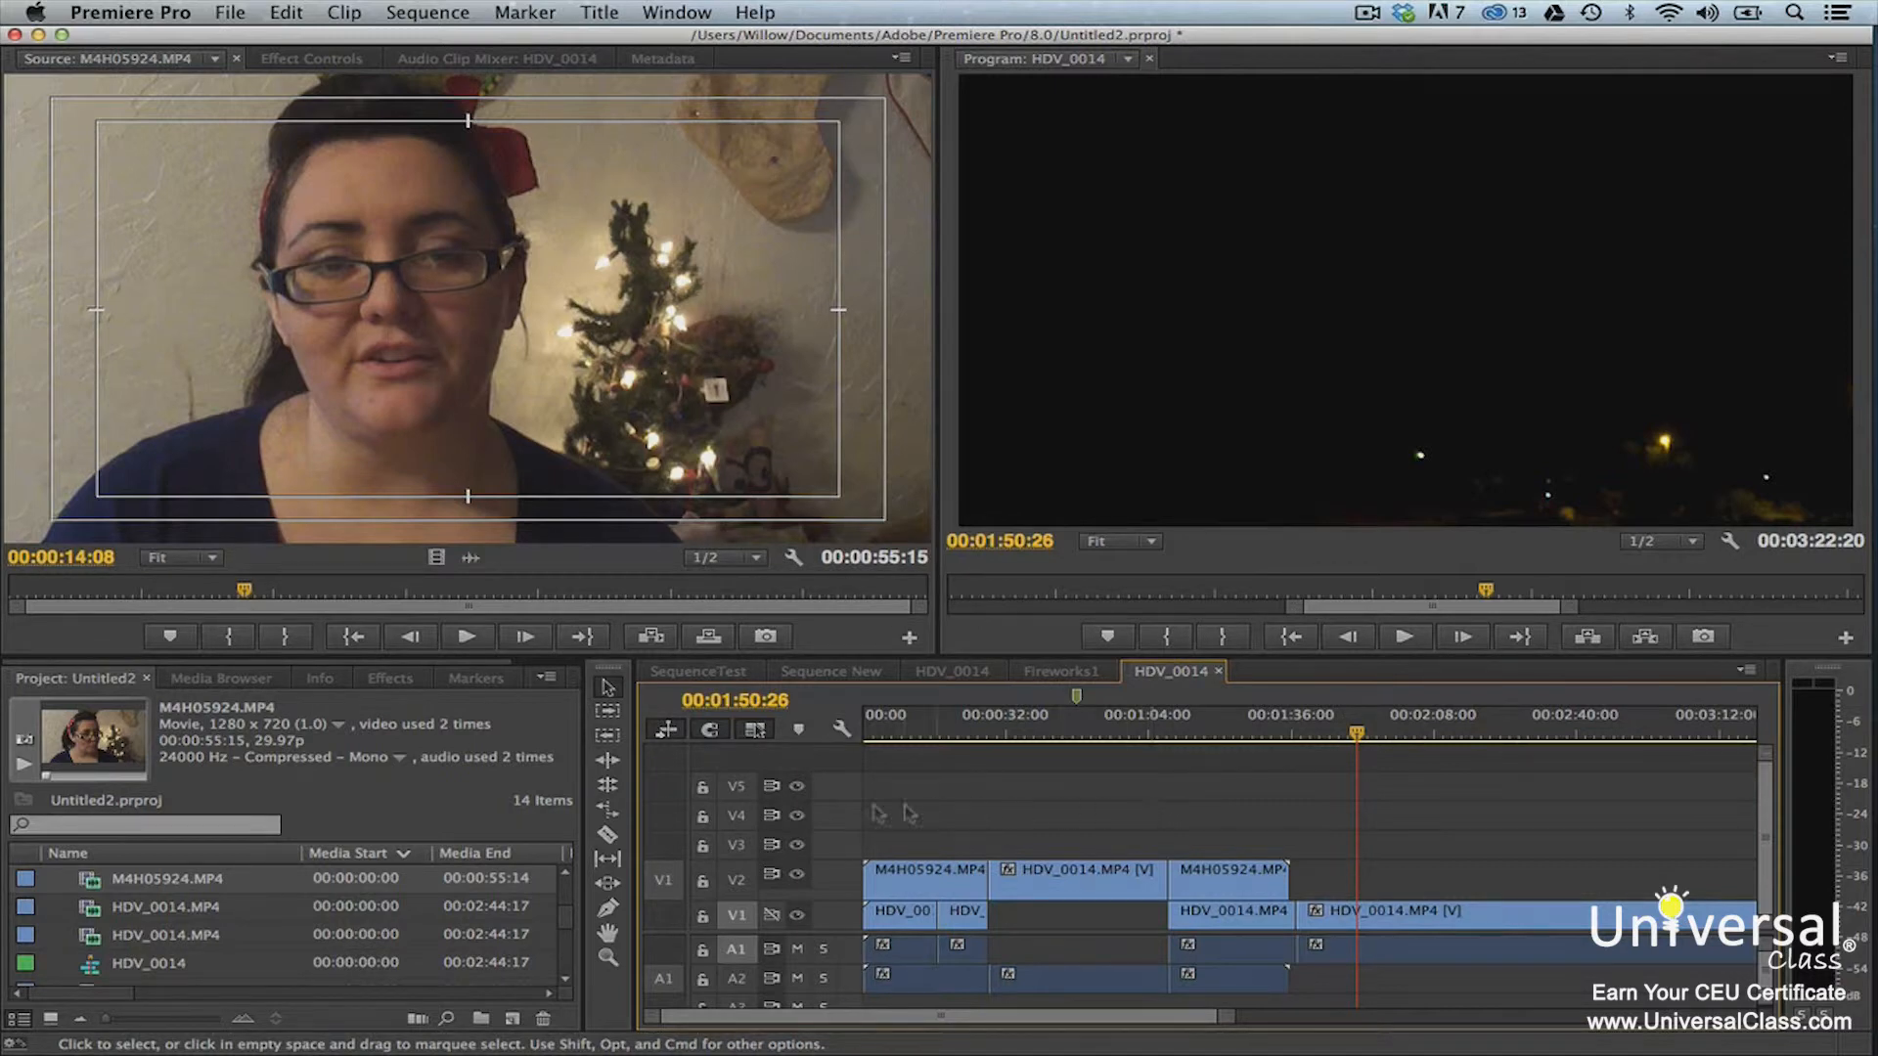
# Split the last HDV_0014.MP4 clip on V1 with the Razor tool, and cut all tracks through the second M4H05924.MP4 clip
pyautogui.click(608, 839)
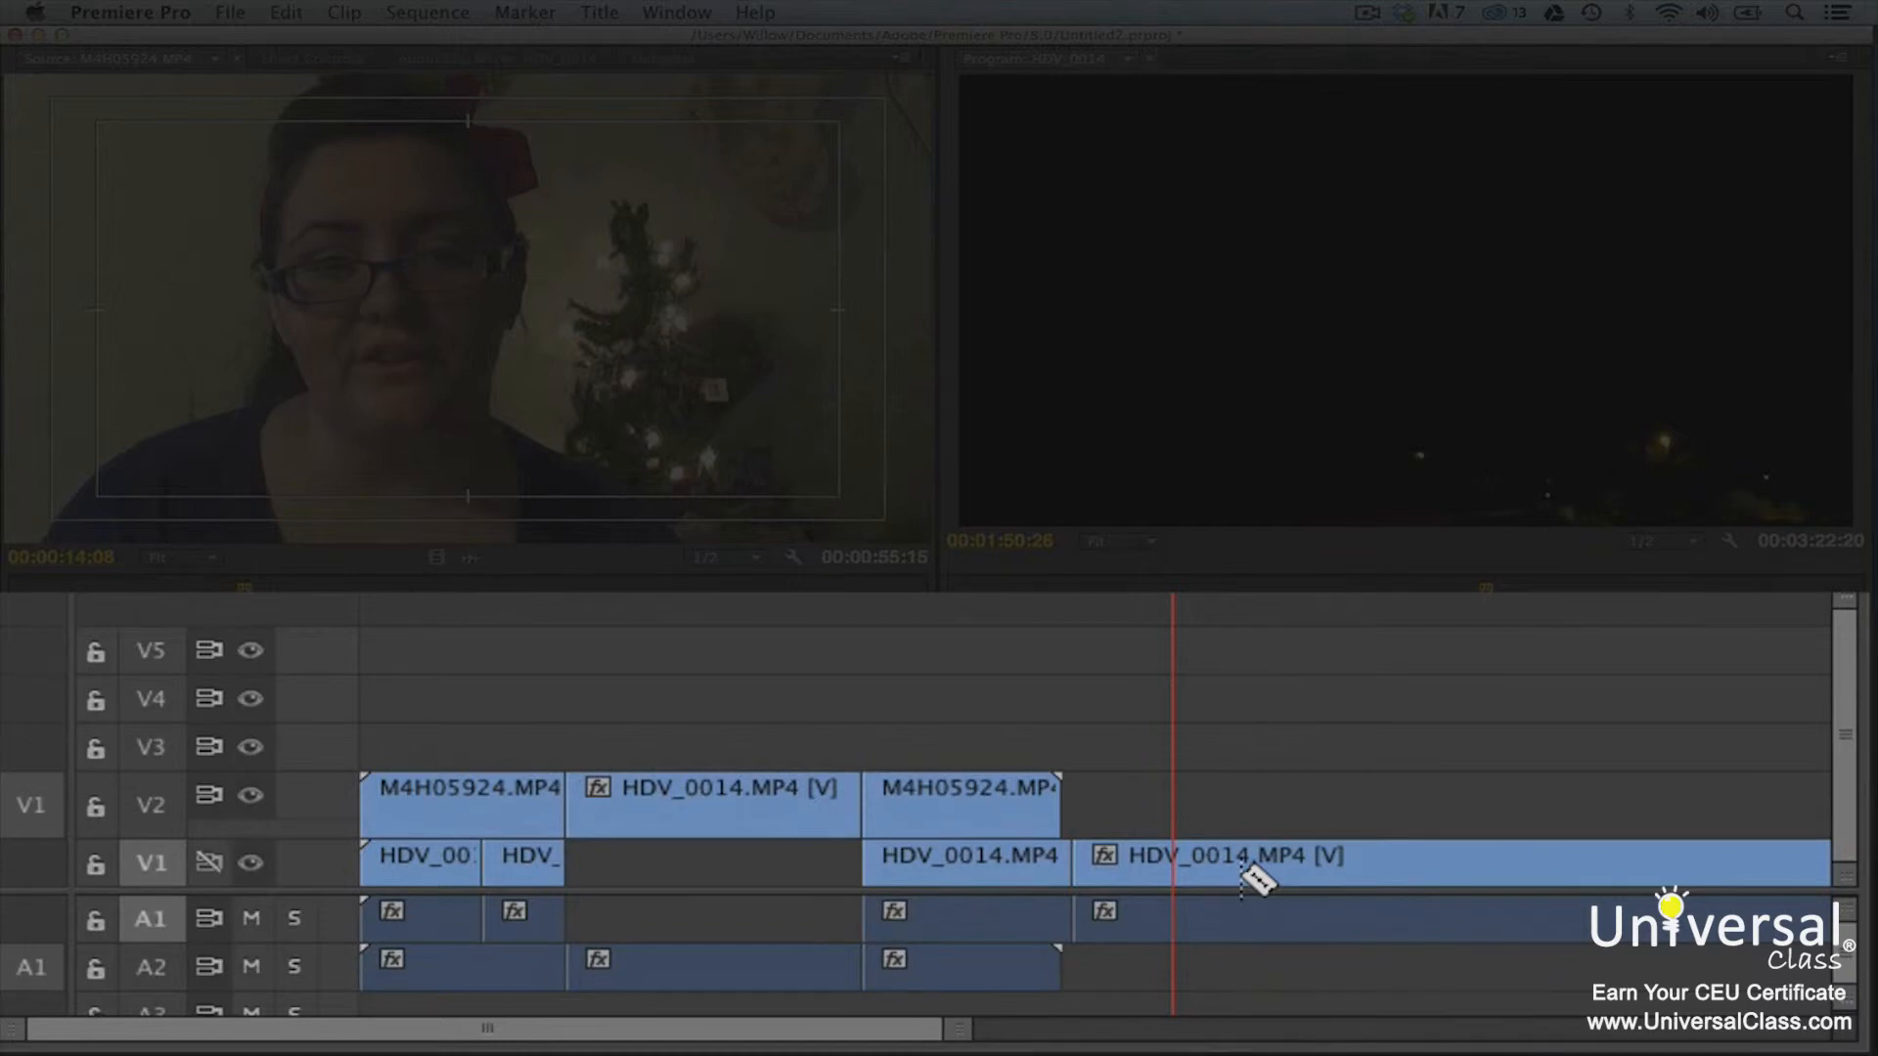
pyautogui.click(1240, 861)
pyautogui.click(1240, 859)
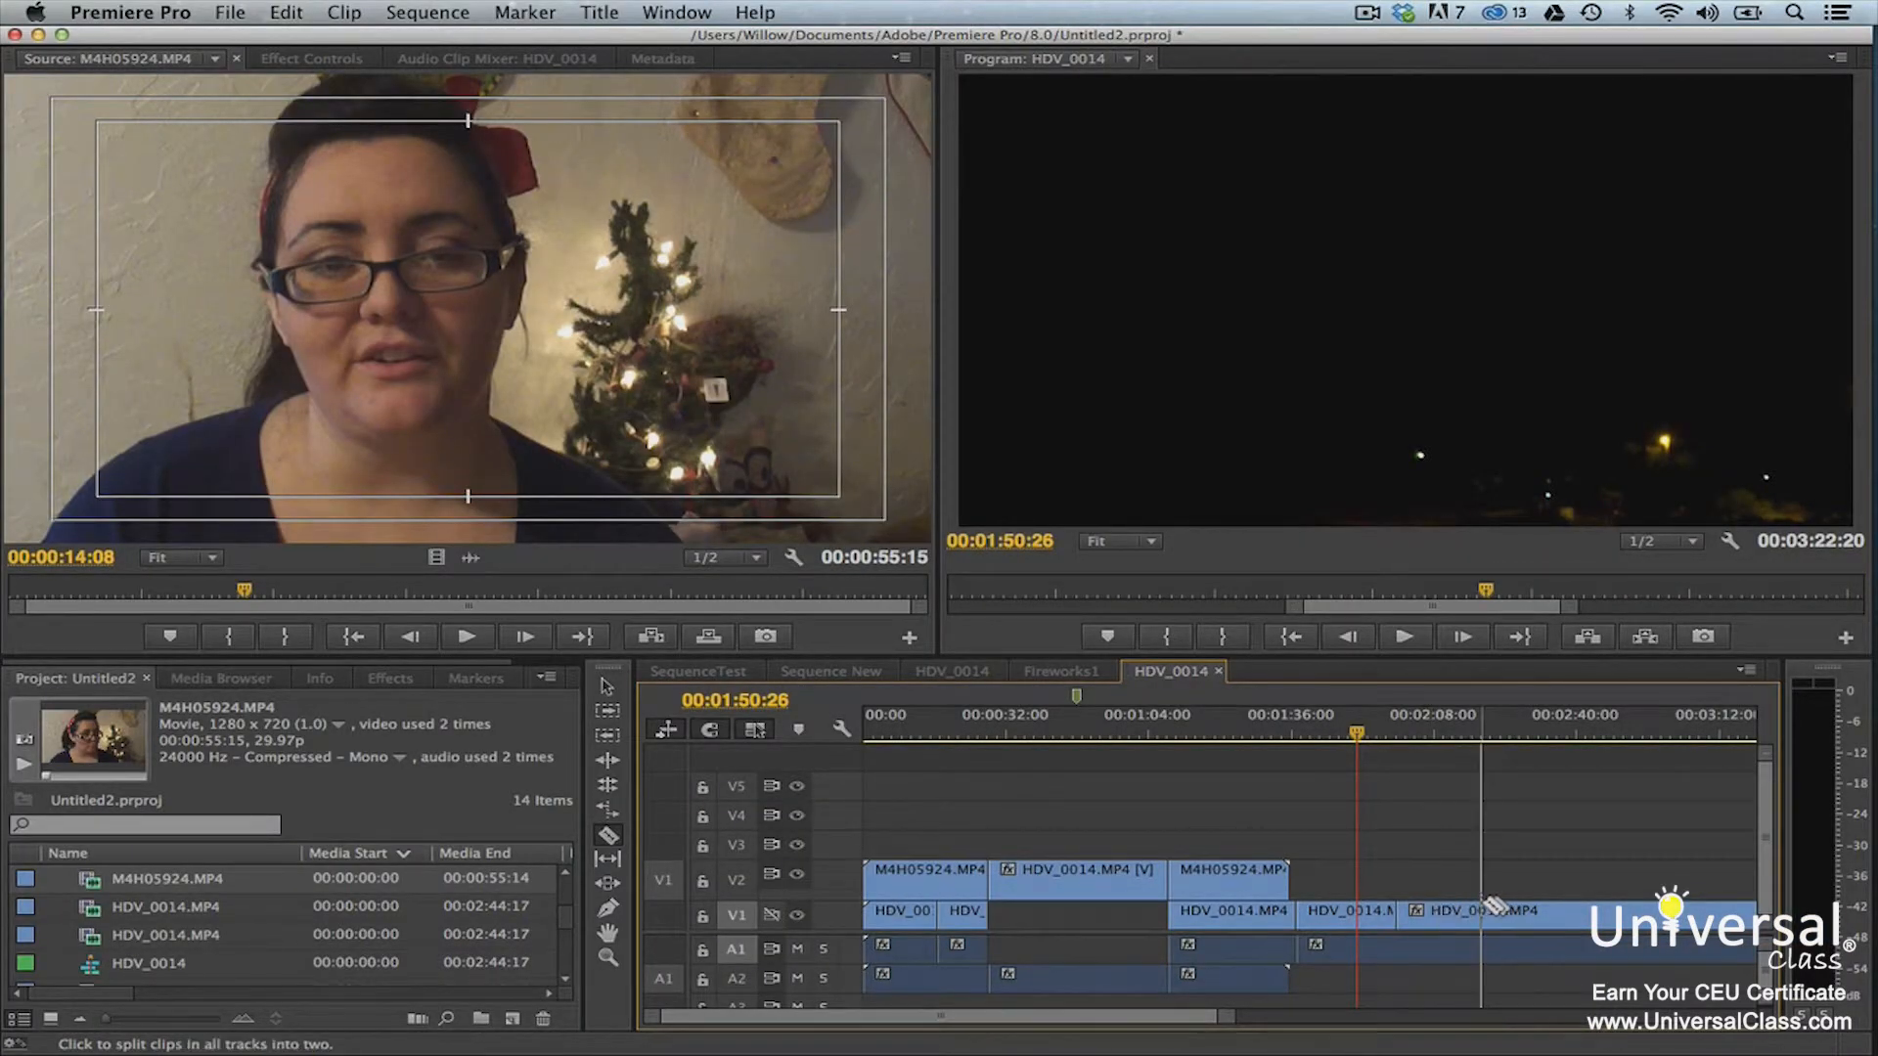
pyautogui.keyDown('shift'); pyautogui.click(1227, 929); pyautogui.keyUp('shift')
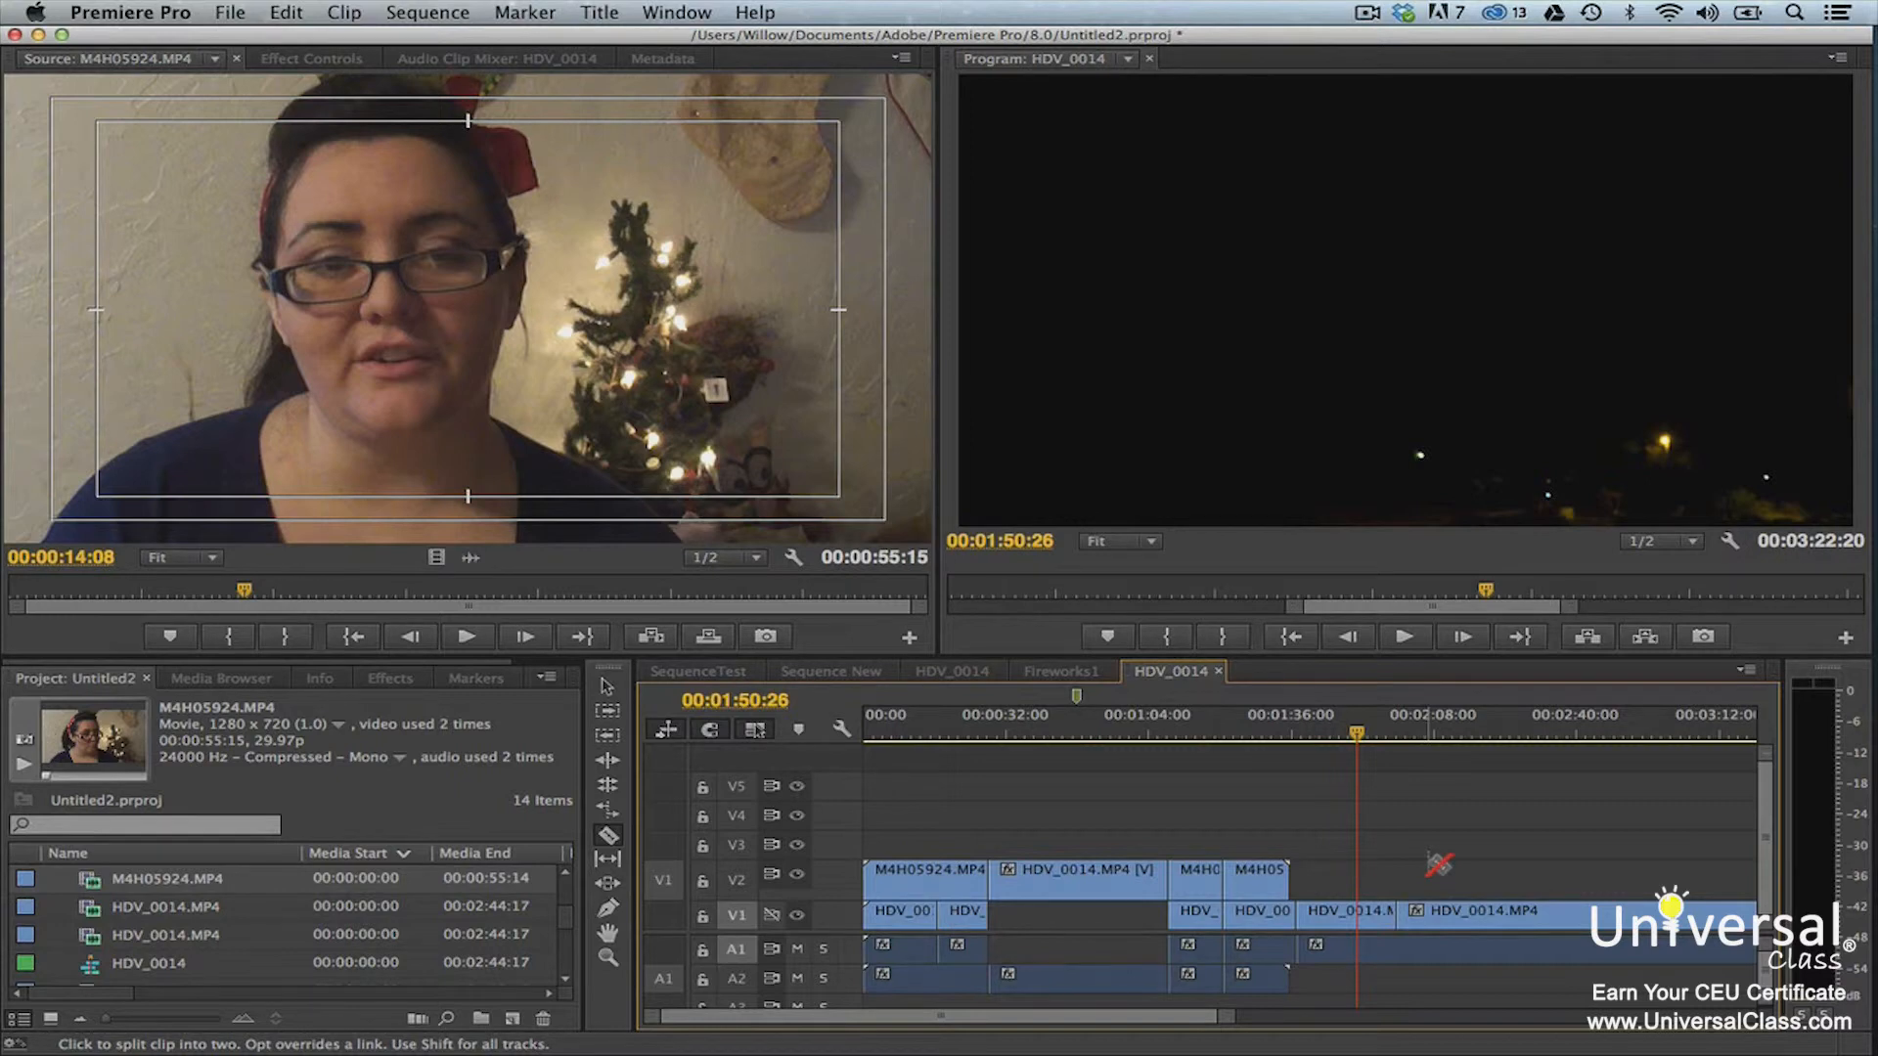
# Add an edit on the targeted tracks at the playhead, 00:01:50:26
pyautogui.click(455, 11)
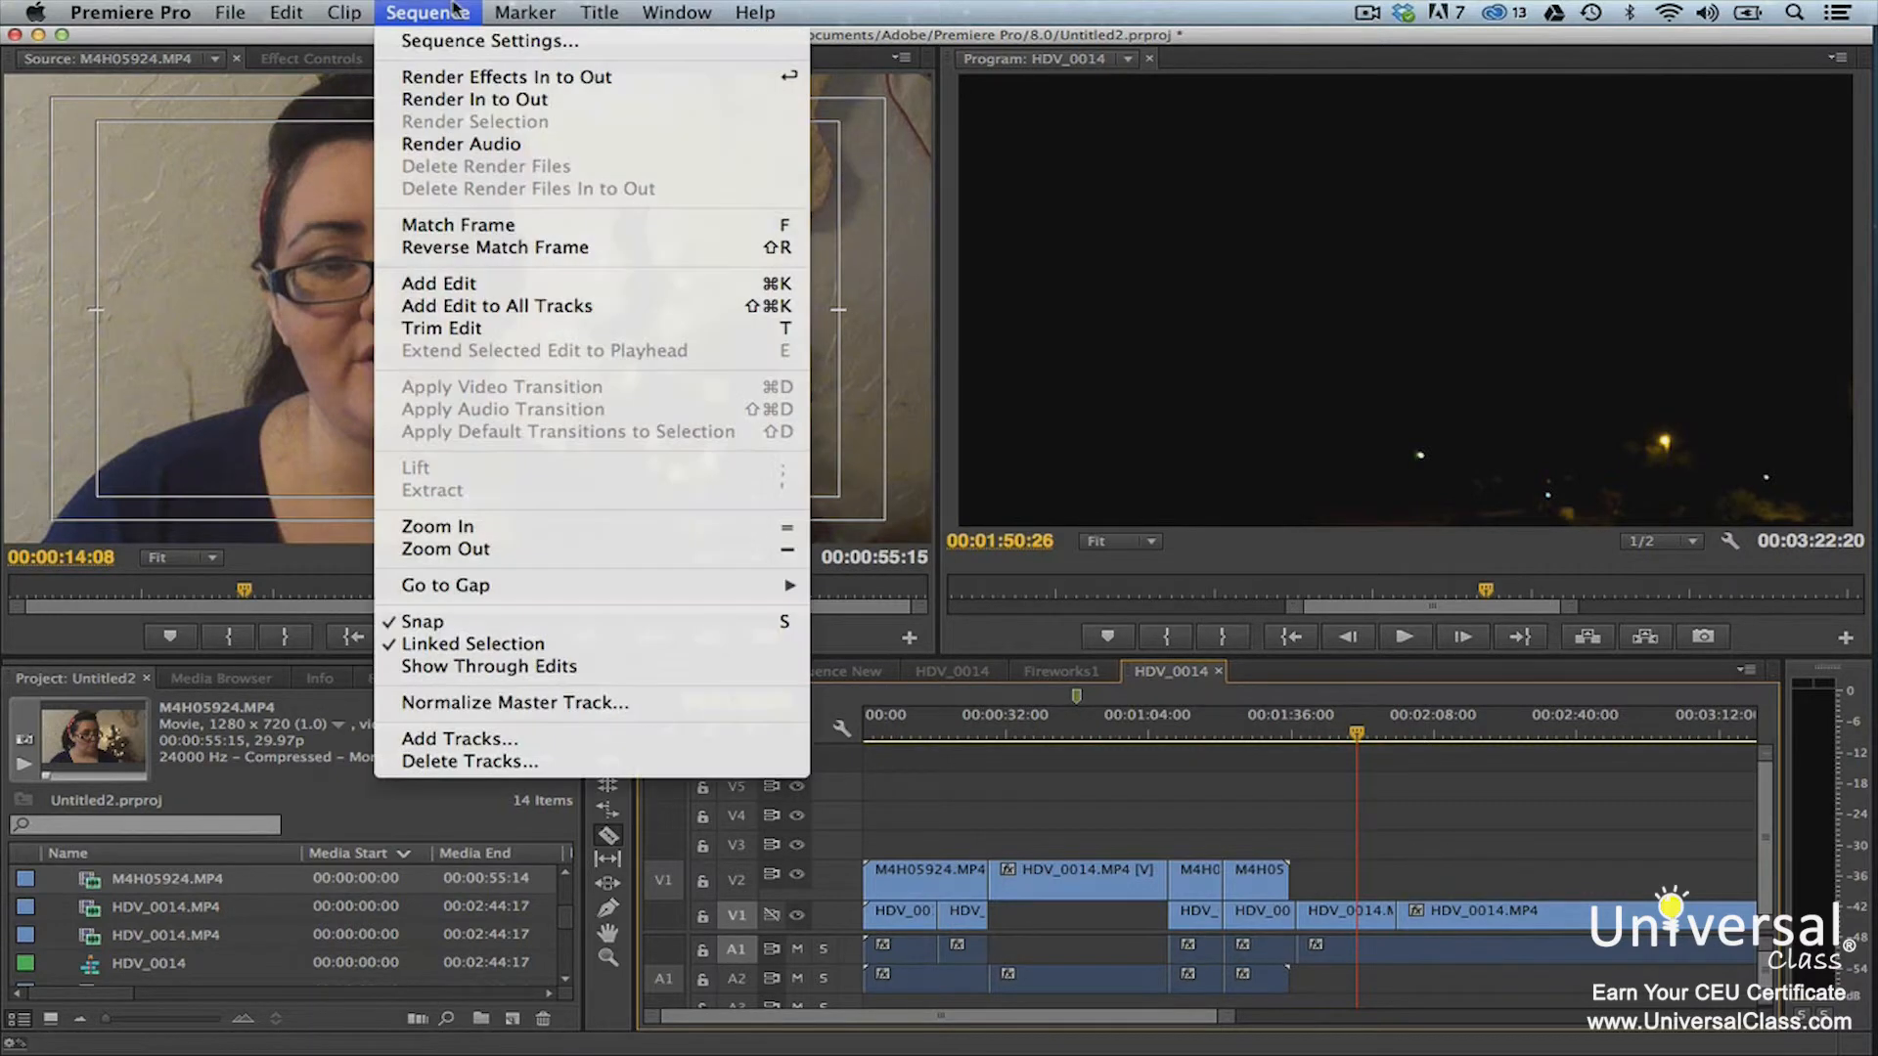
pyautogui.click(540, 283)
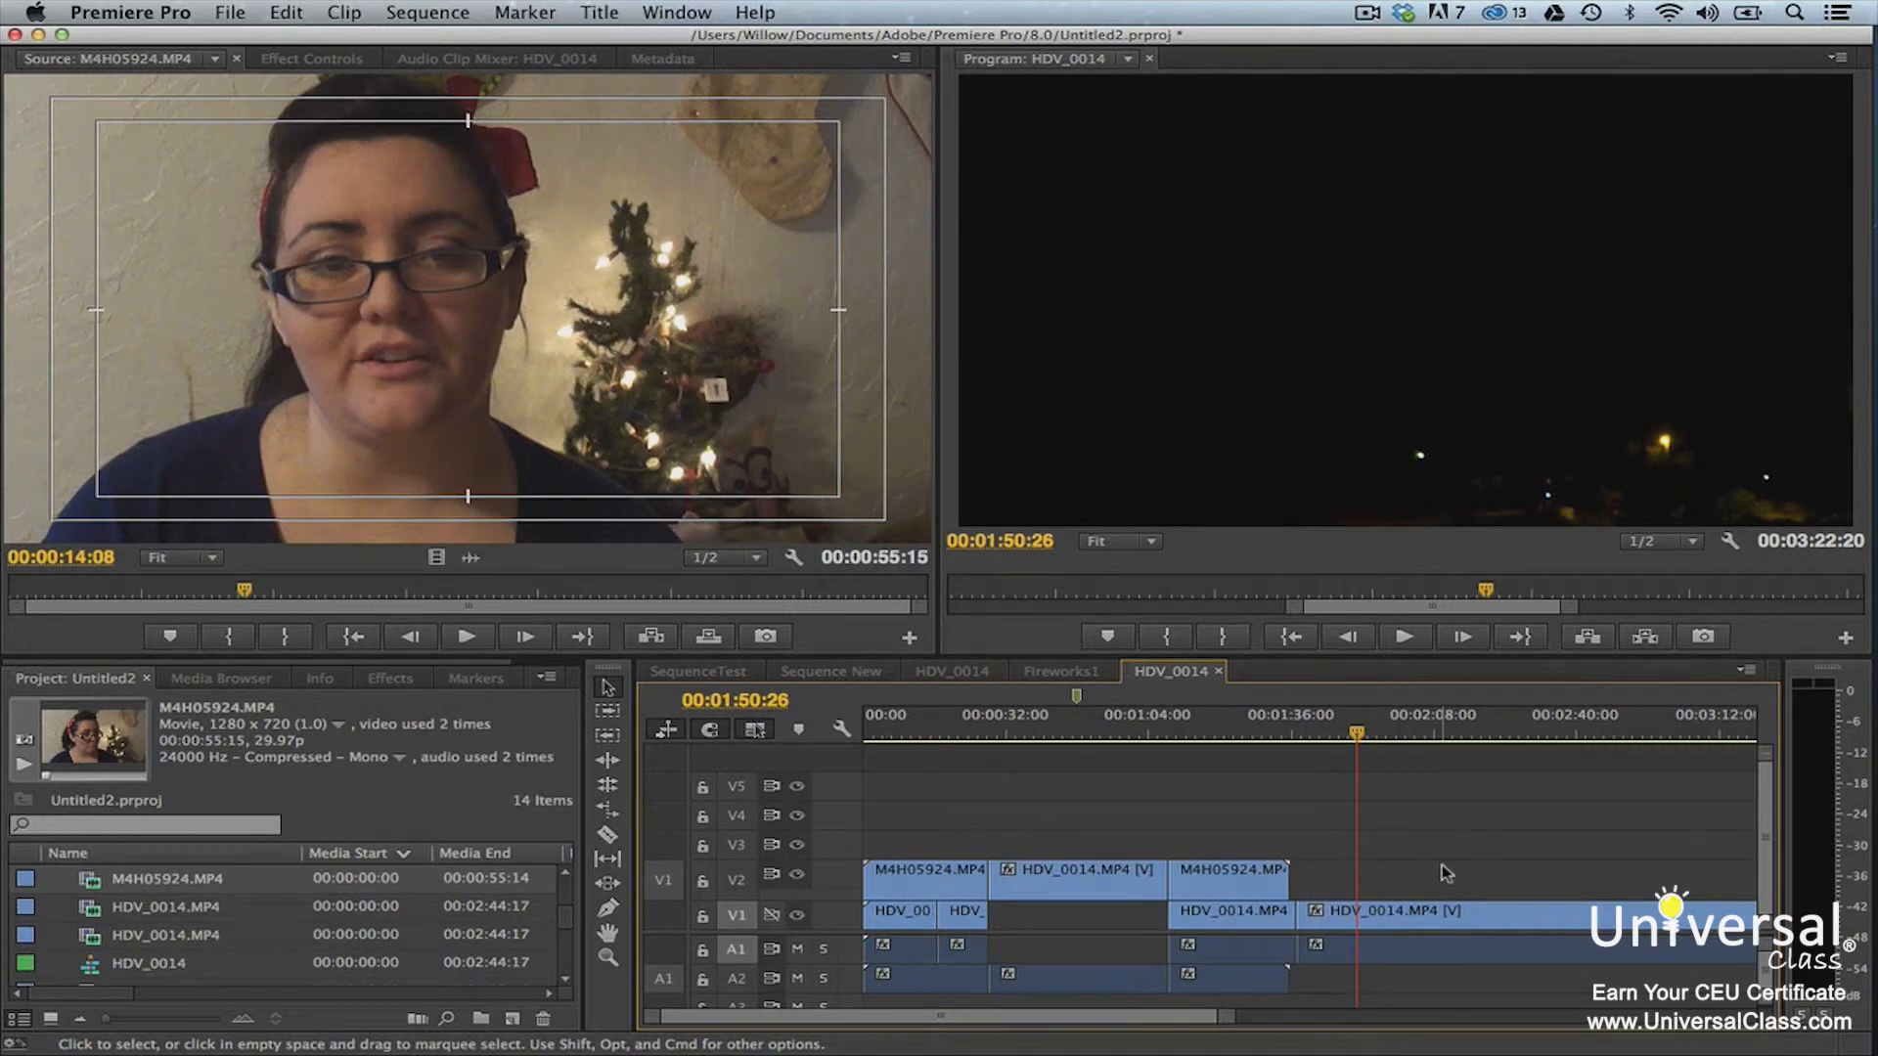
# Unlink the video and audio of the last HDV_0014.MP4 clip on V1
pyautogui.click(1459, 919)
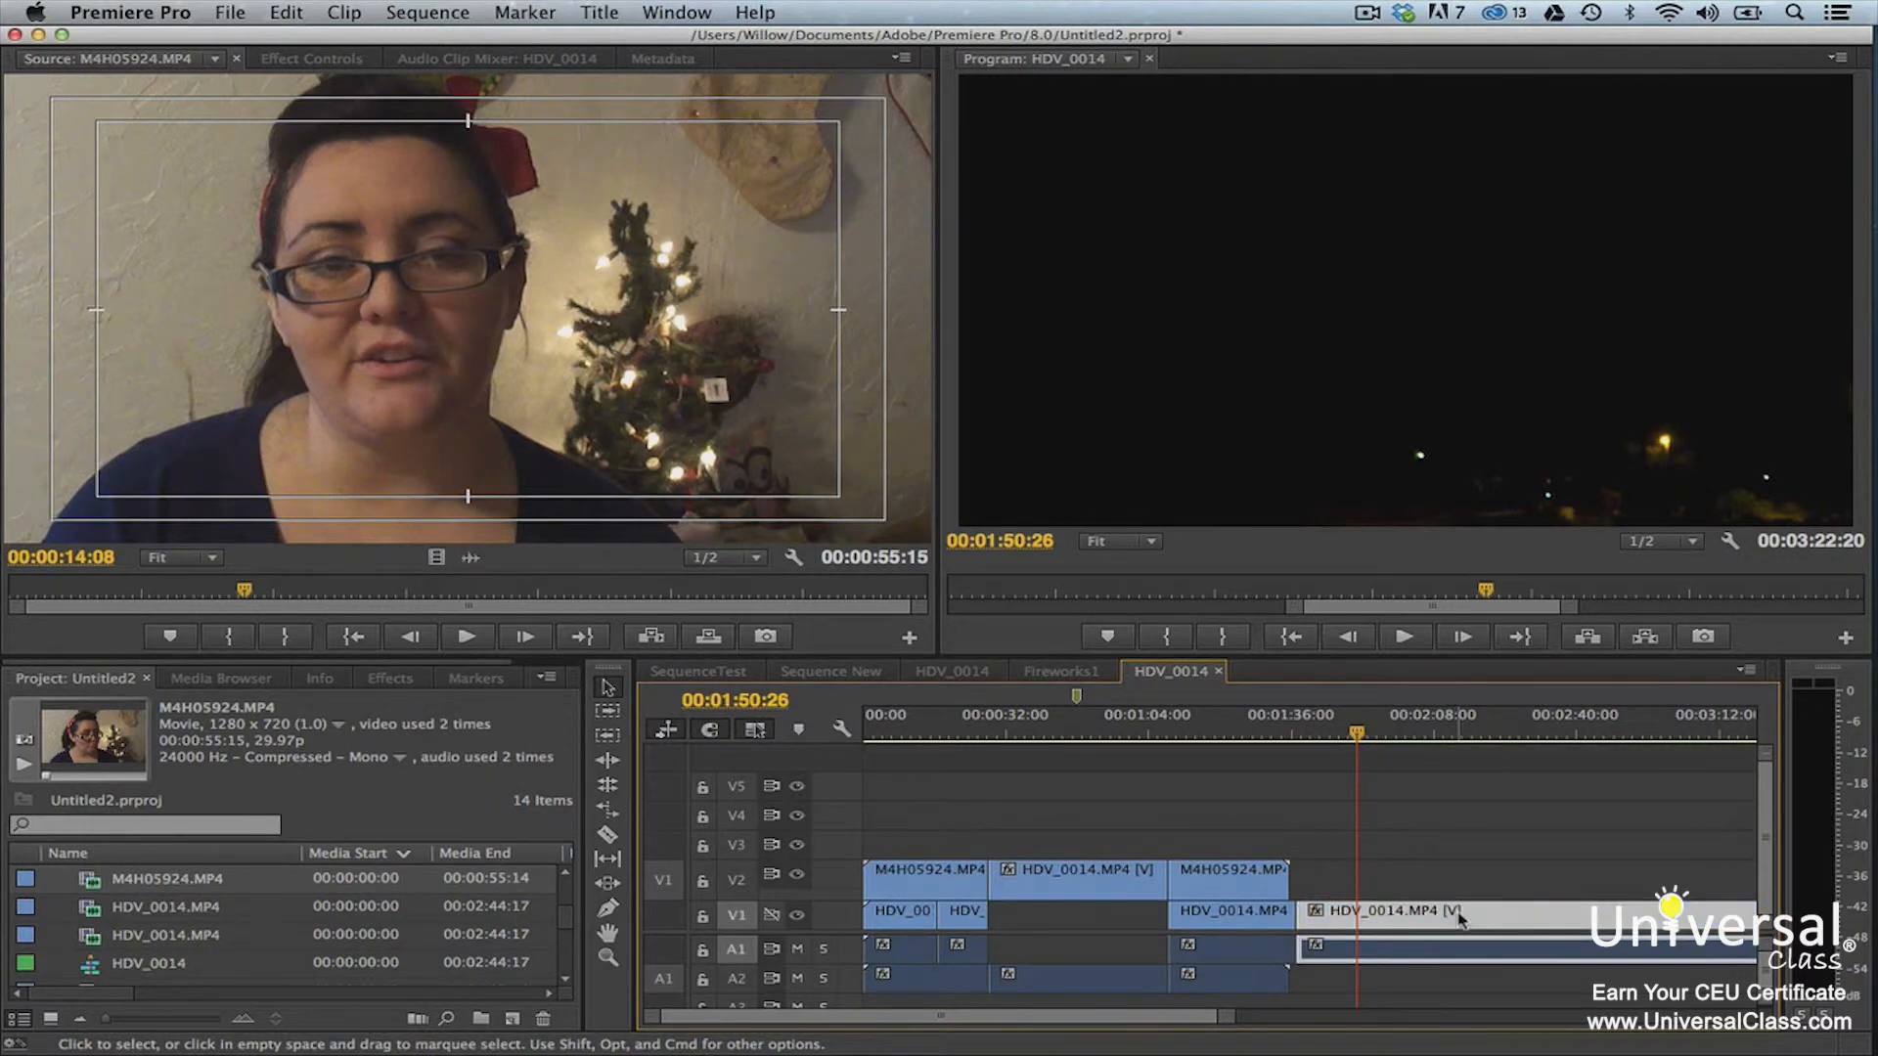
pyautogui.rightClick(1459, 920)
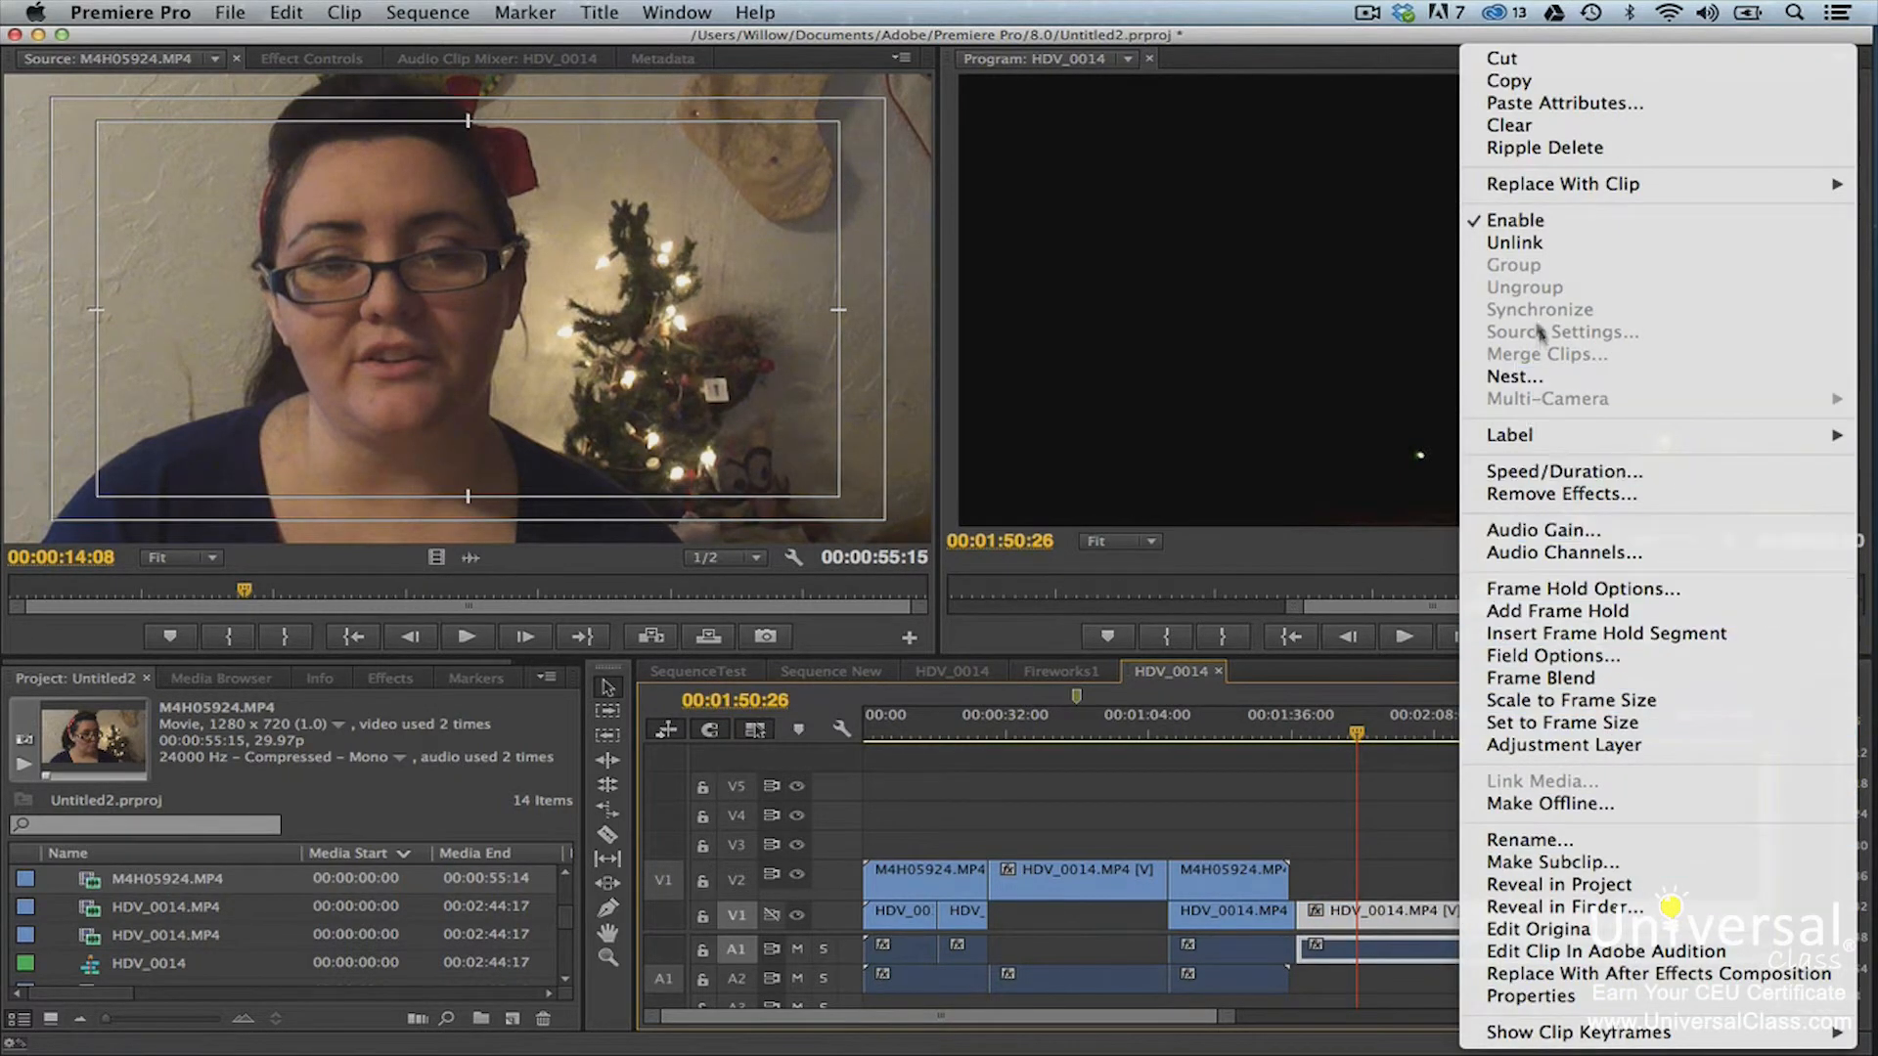
pyautogui.click(1528, 248)
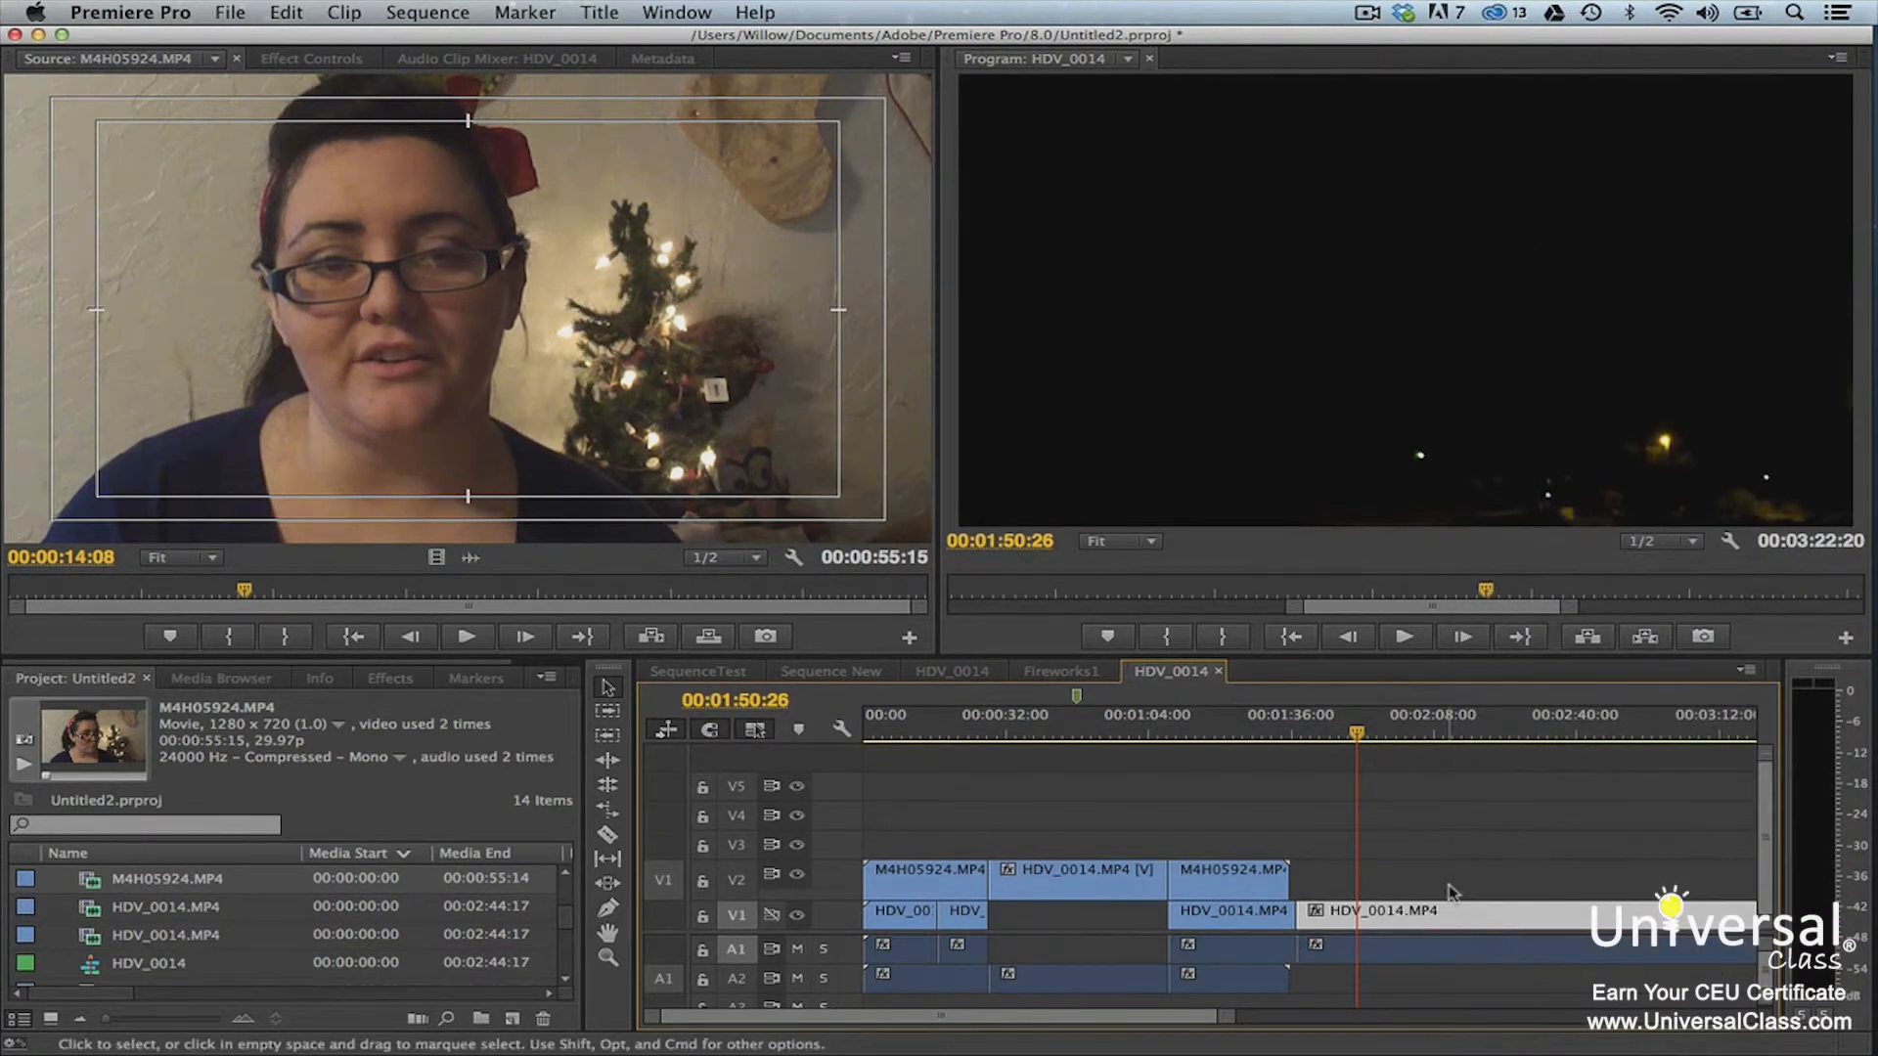
# Select the separated video and audio parts of the last HDV_0014.MP4 clip, link them again, and deselect them
pyautogui.moveTo(1450, 892)
pyautogui.mouseDown()
pyautogui.moveTo(1467, 990)
pyautogui.moveTo(1459, 927)
pyautogui.mouseUp()
pyautogui.rightClick(1460, 928)
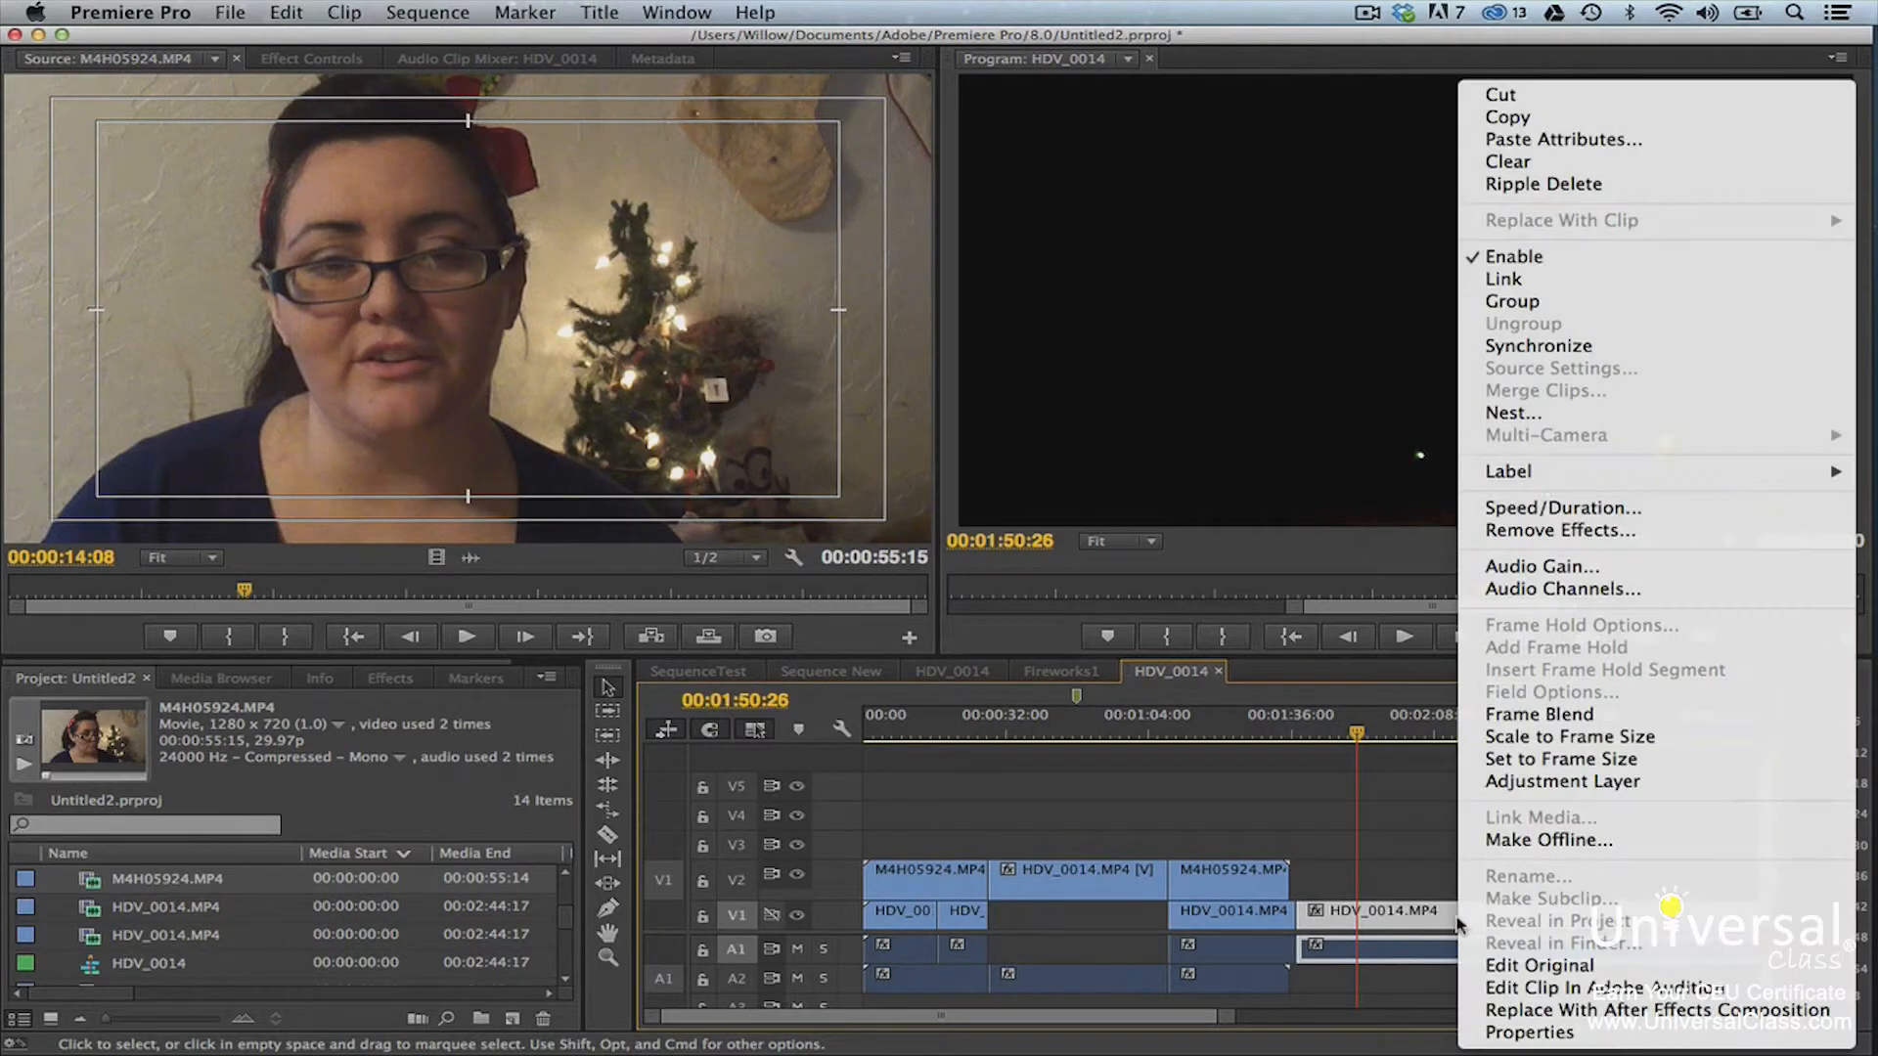
pyautogui.click(1529, 278)
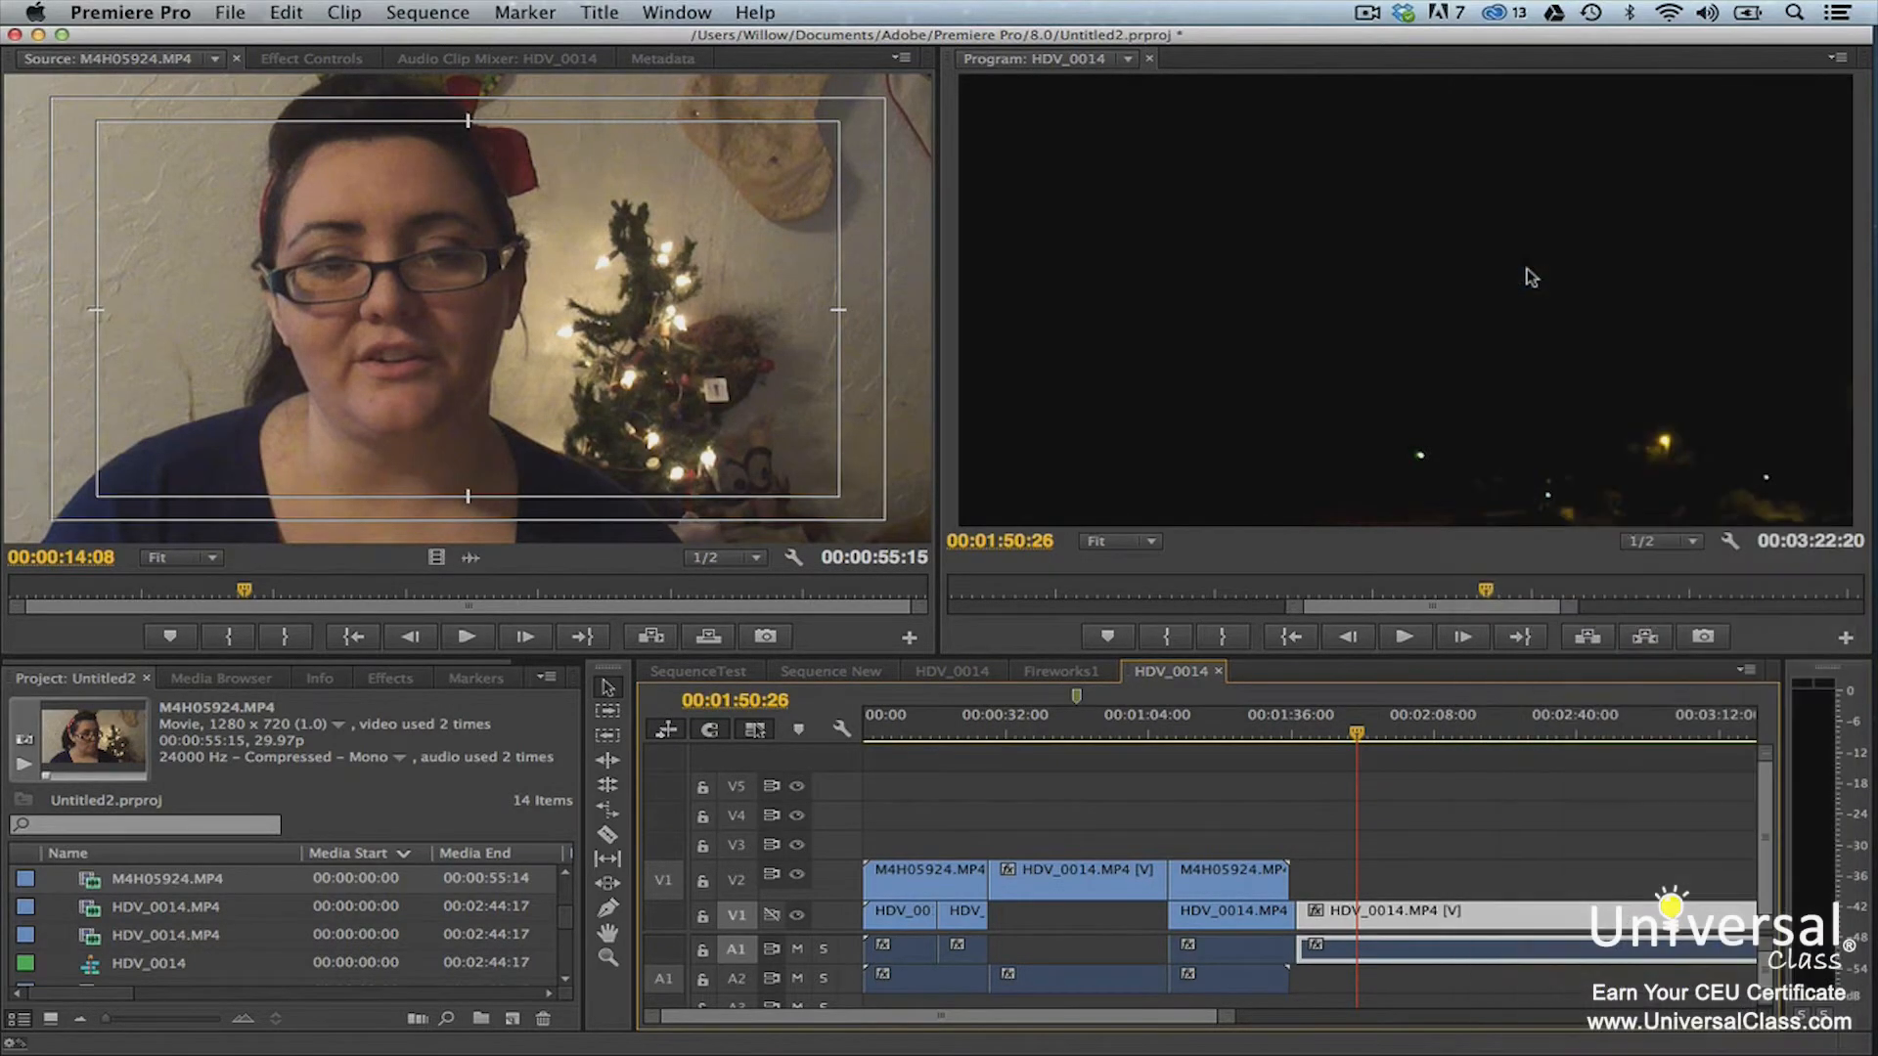
pyautogui.click(1408, 885)
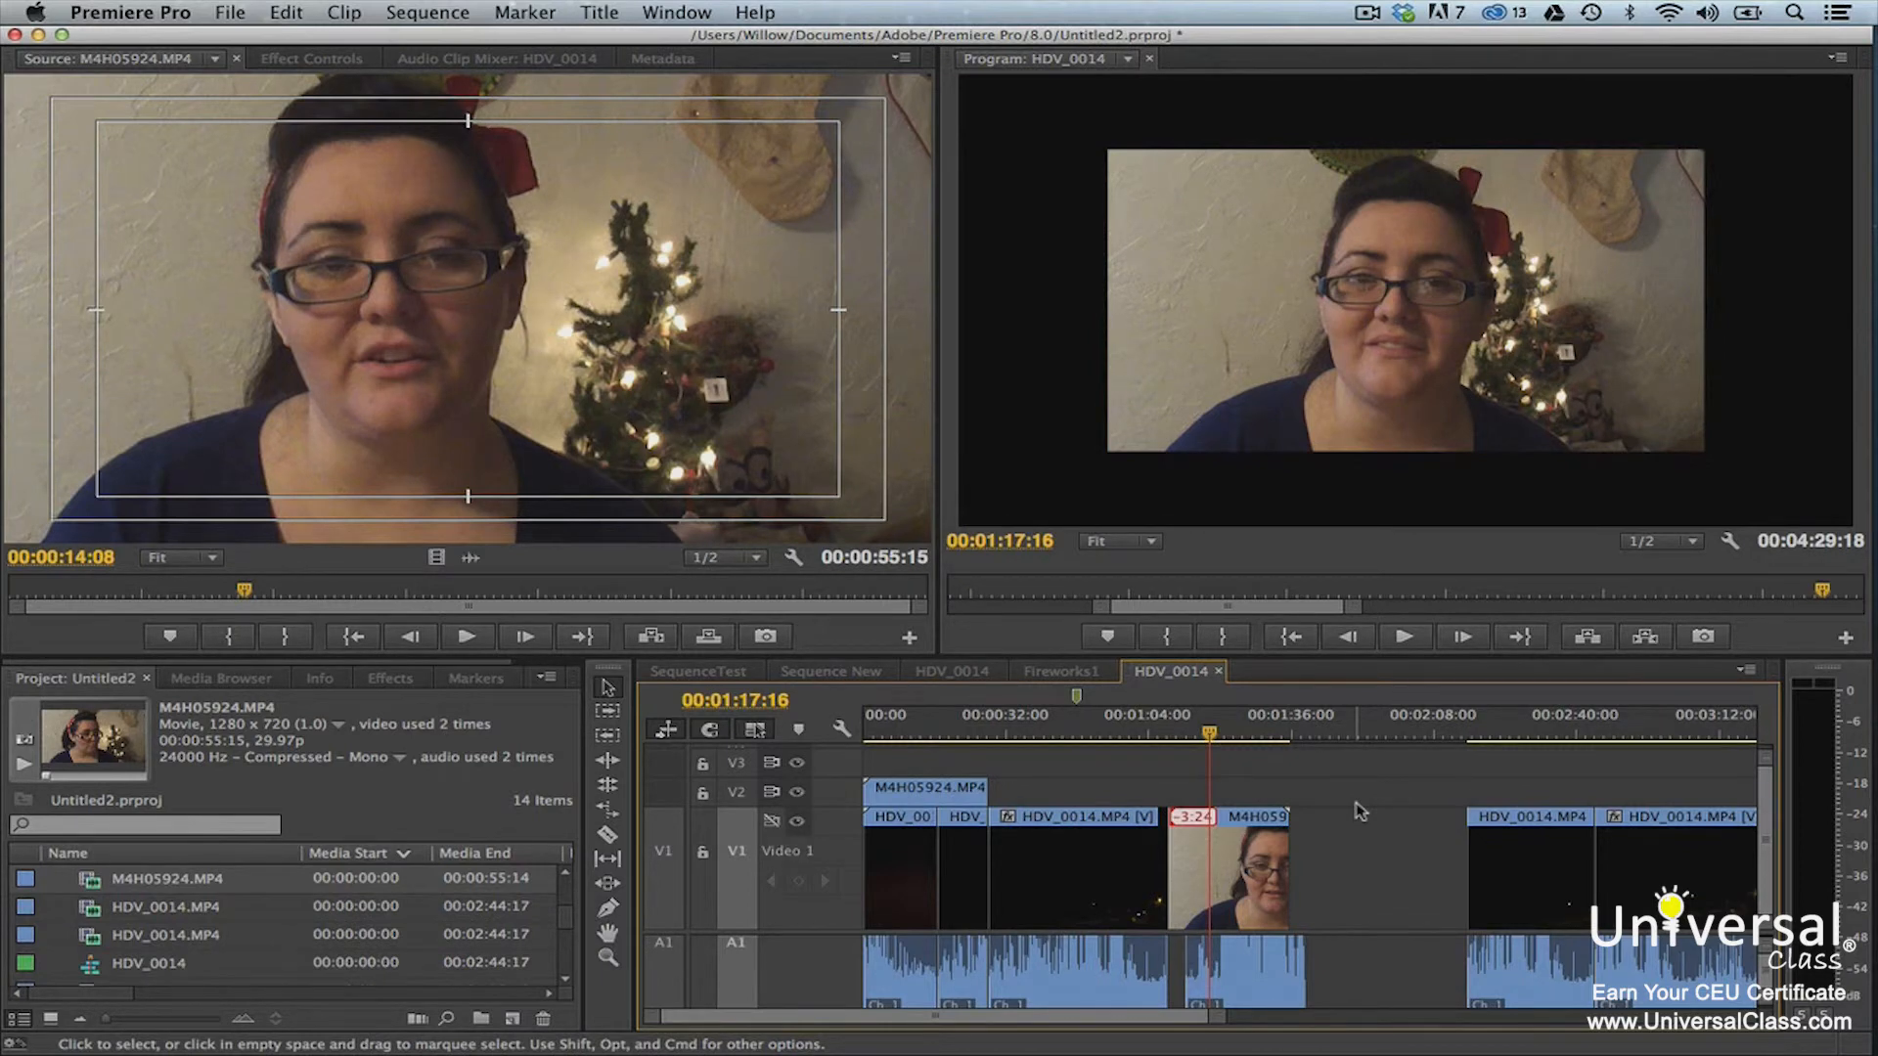
# Move the out-of-sync M4H05924.MP4 video on V1 into sync with its audio, and undo the move
pyautogui.rightClick(1192, 824)
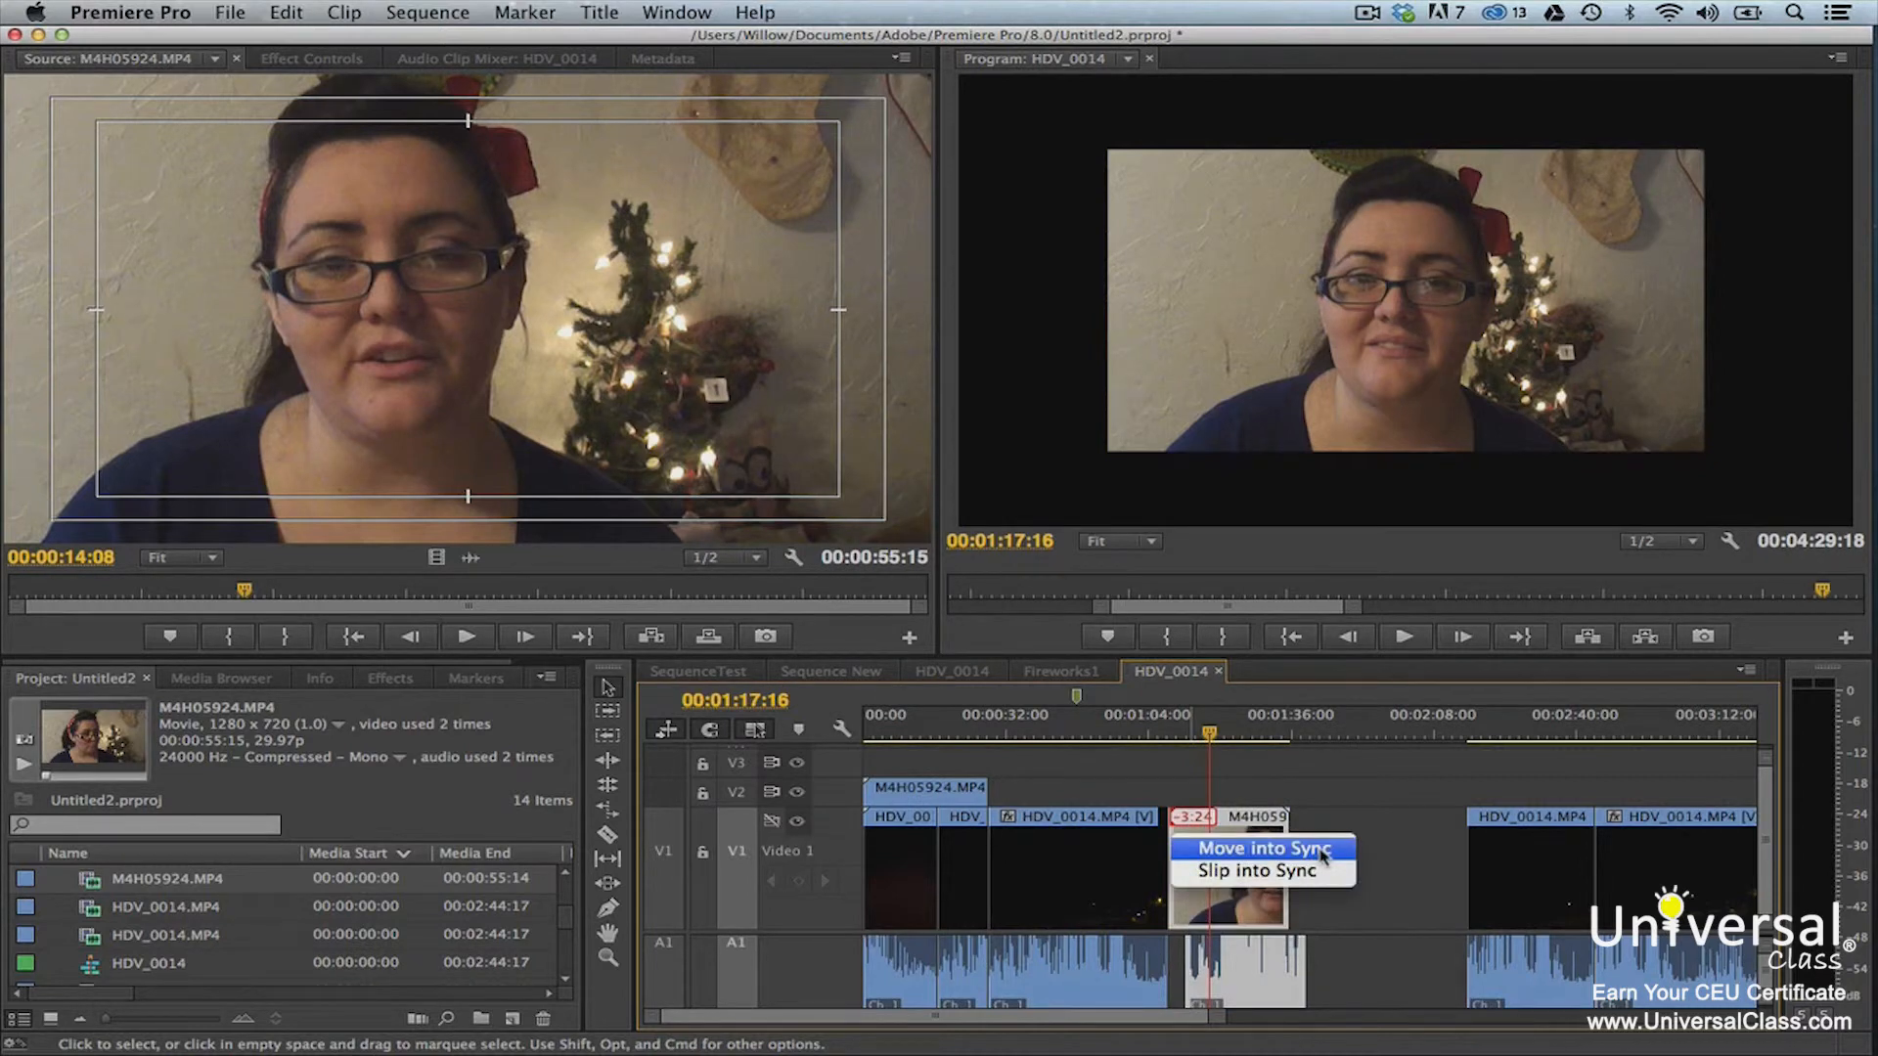
pyautogui.click(1325, 850)
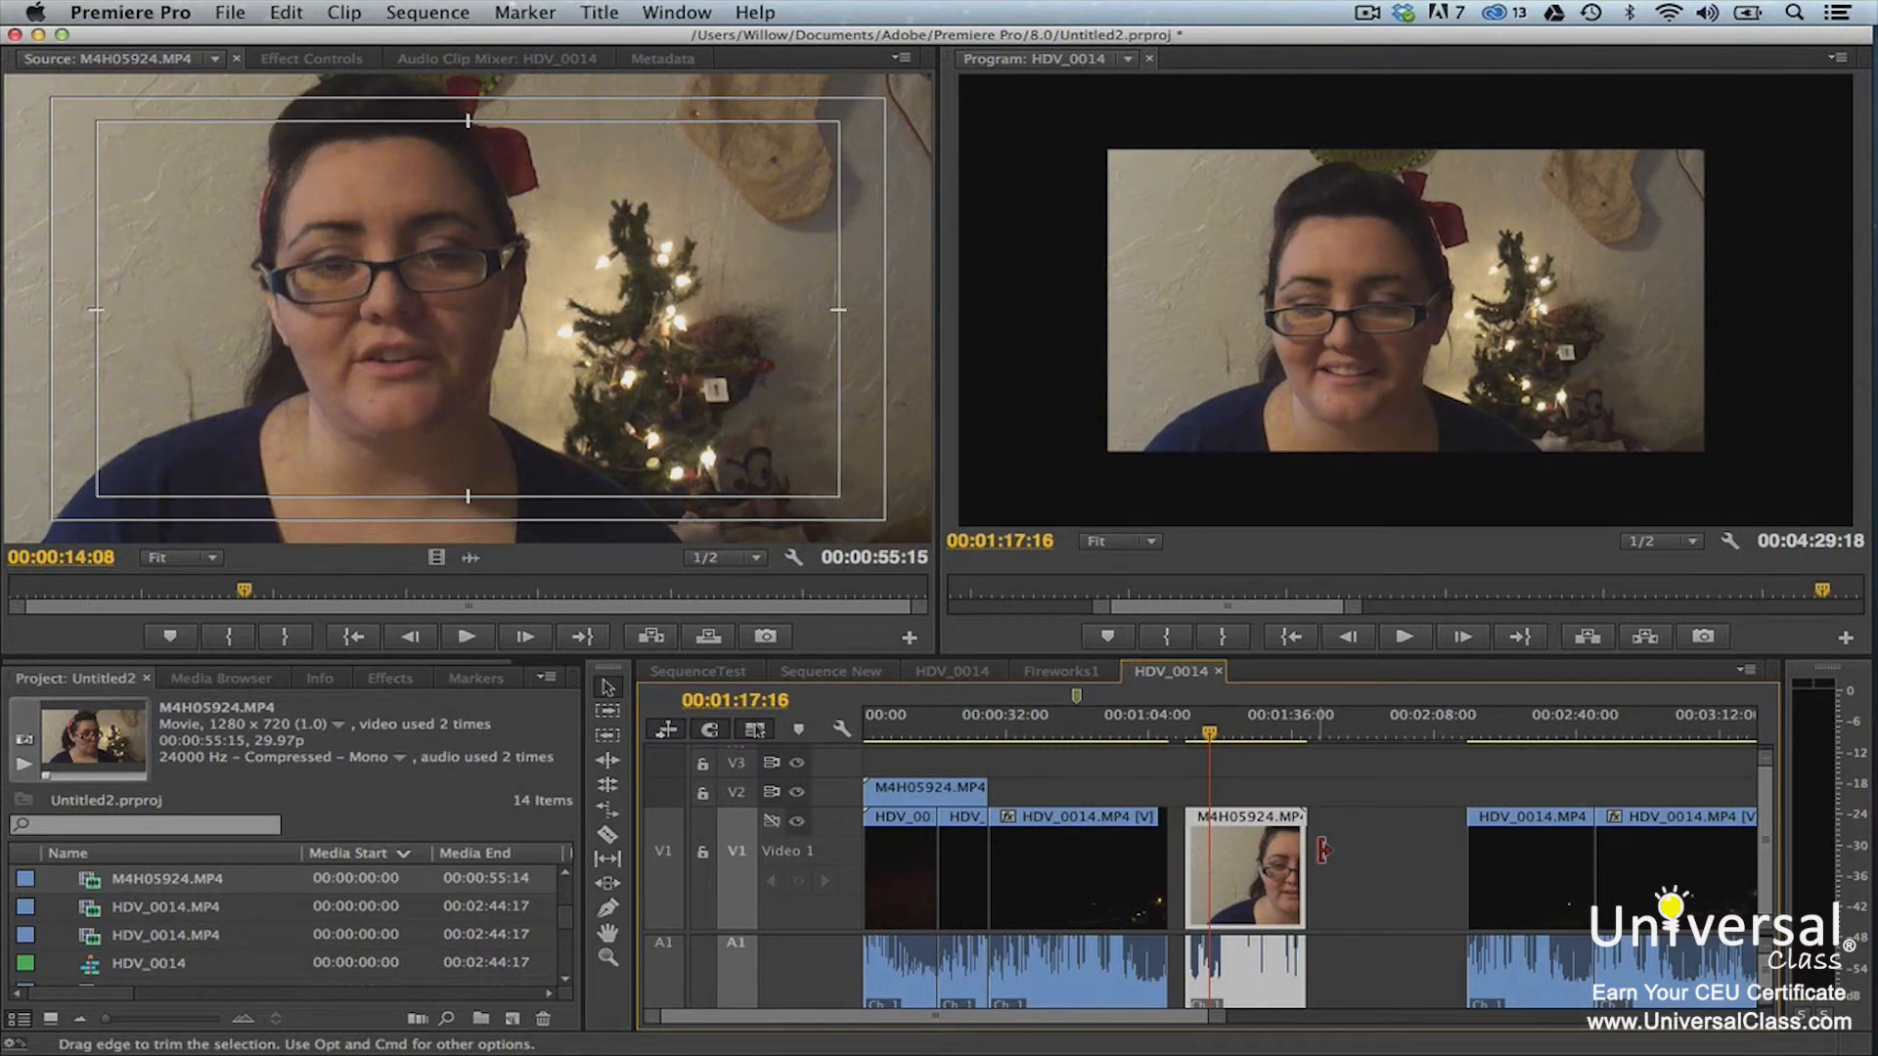
pyautogui.press('super+z')
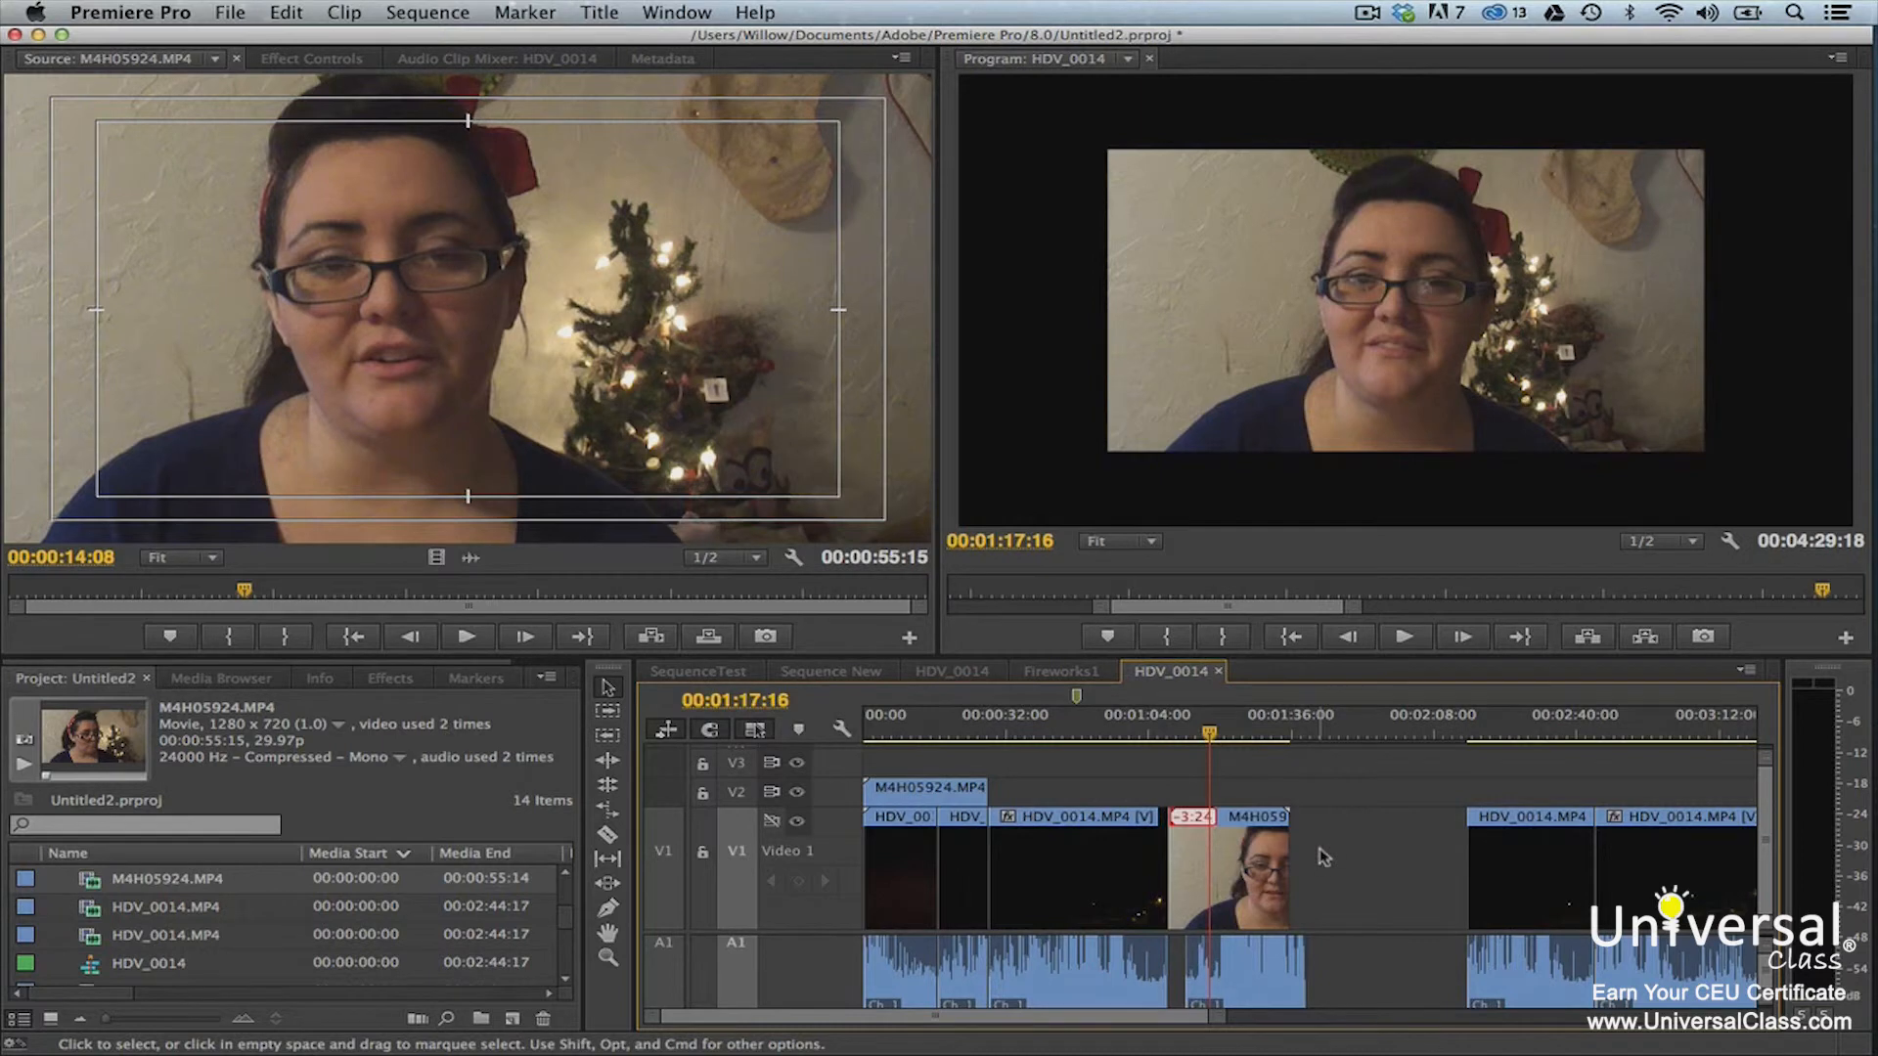
# Slip the out-of-sync M4H05924.MP4 video on V1 into sync with its audio, and try undoing and redoing the slip
pyautogui.rightClick(1195, 820)
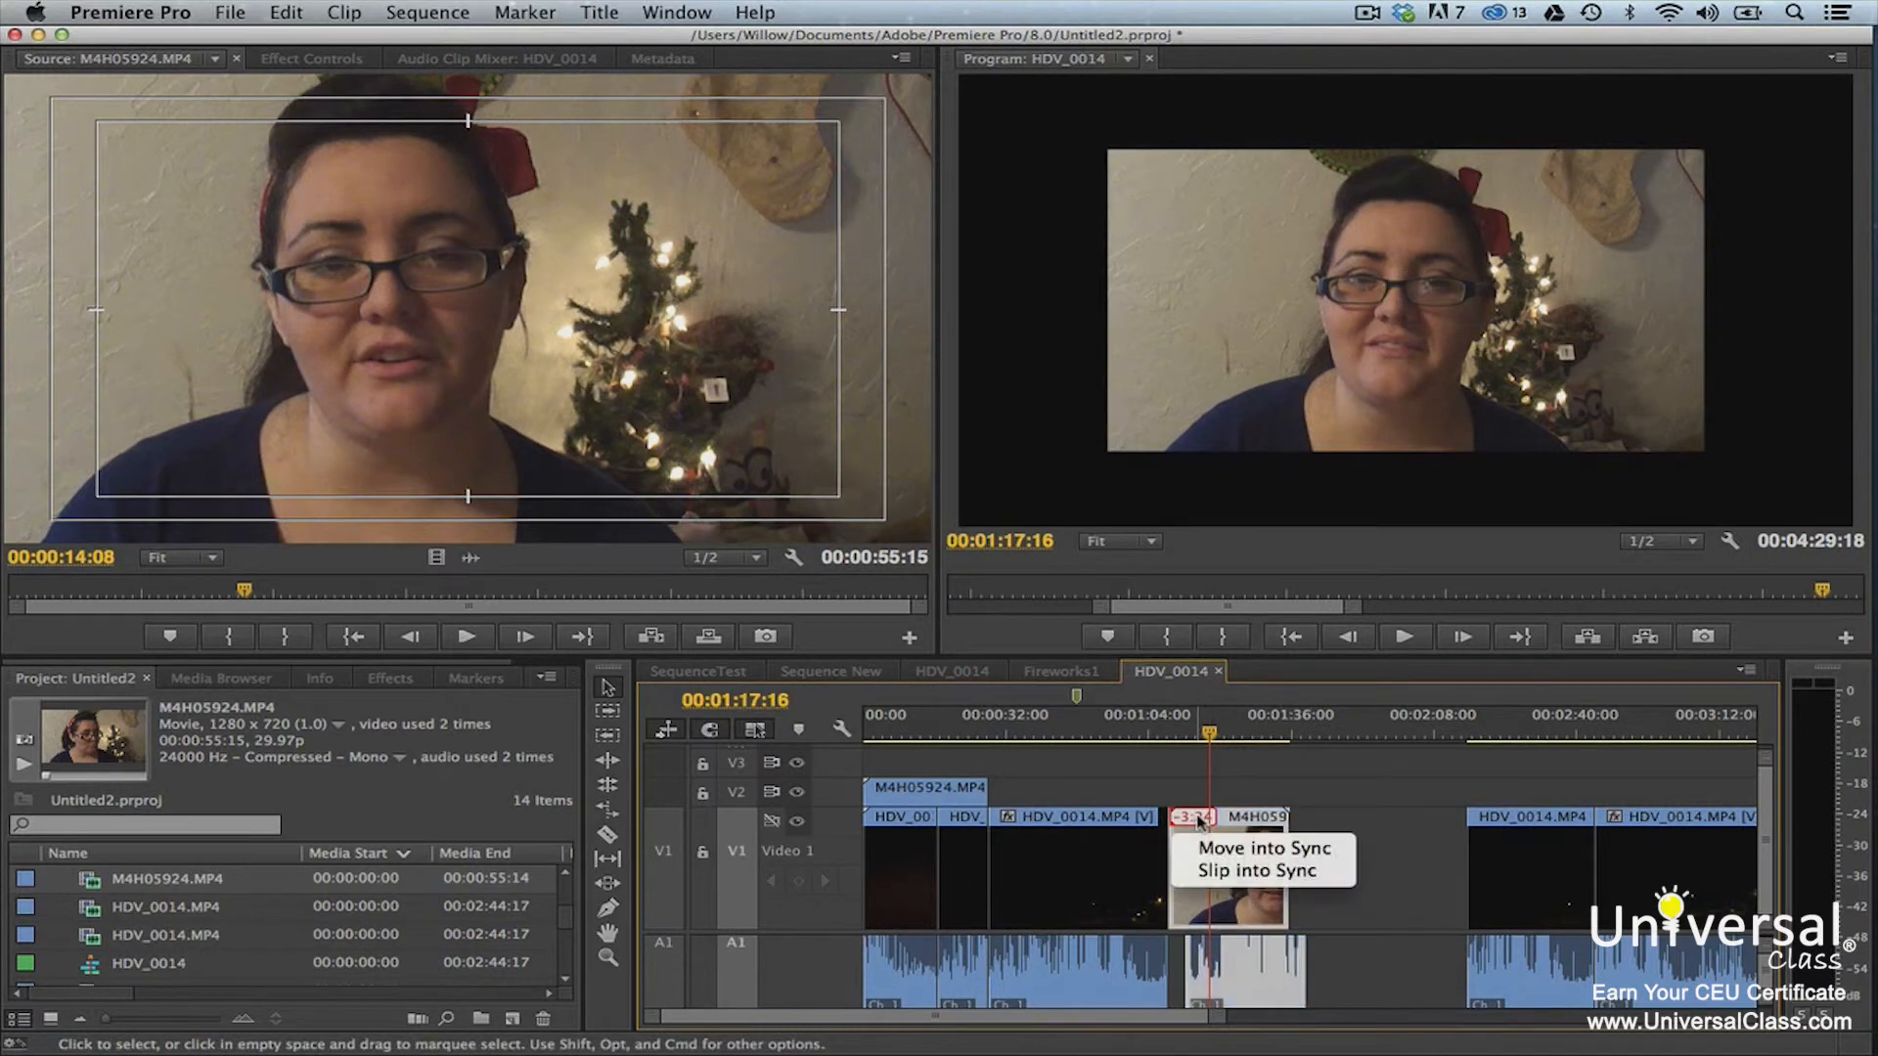
pyautogui.click(1235, 871)
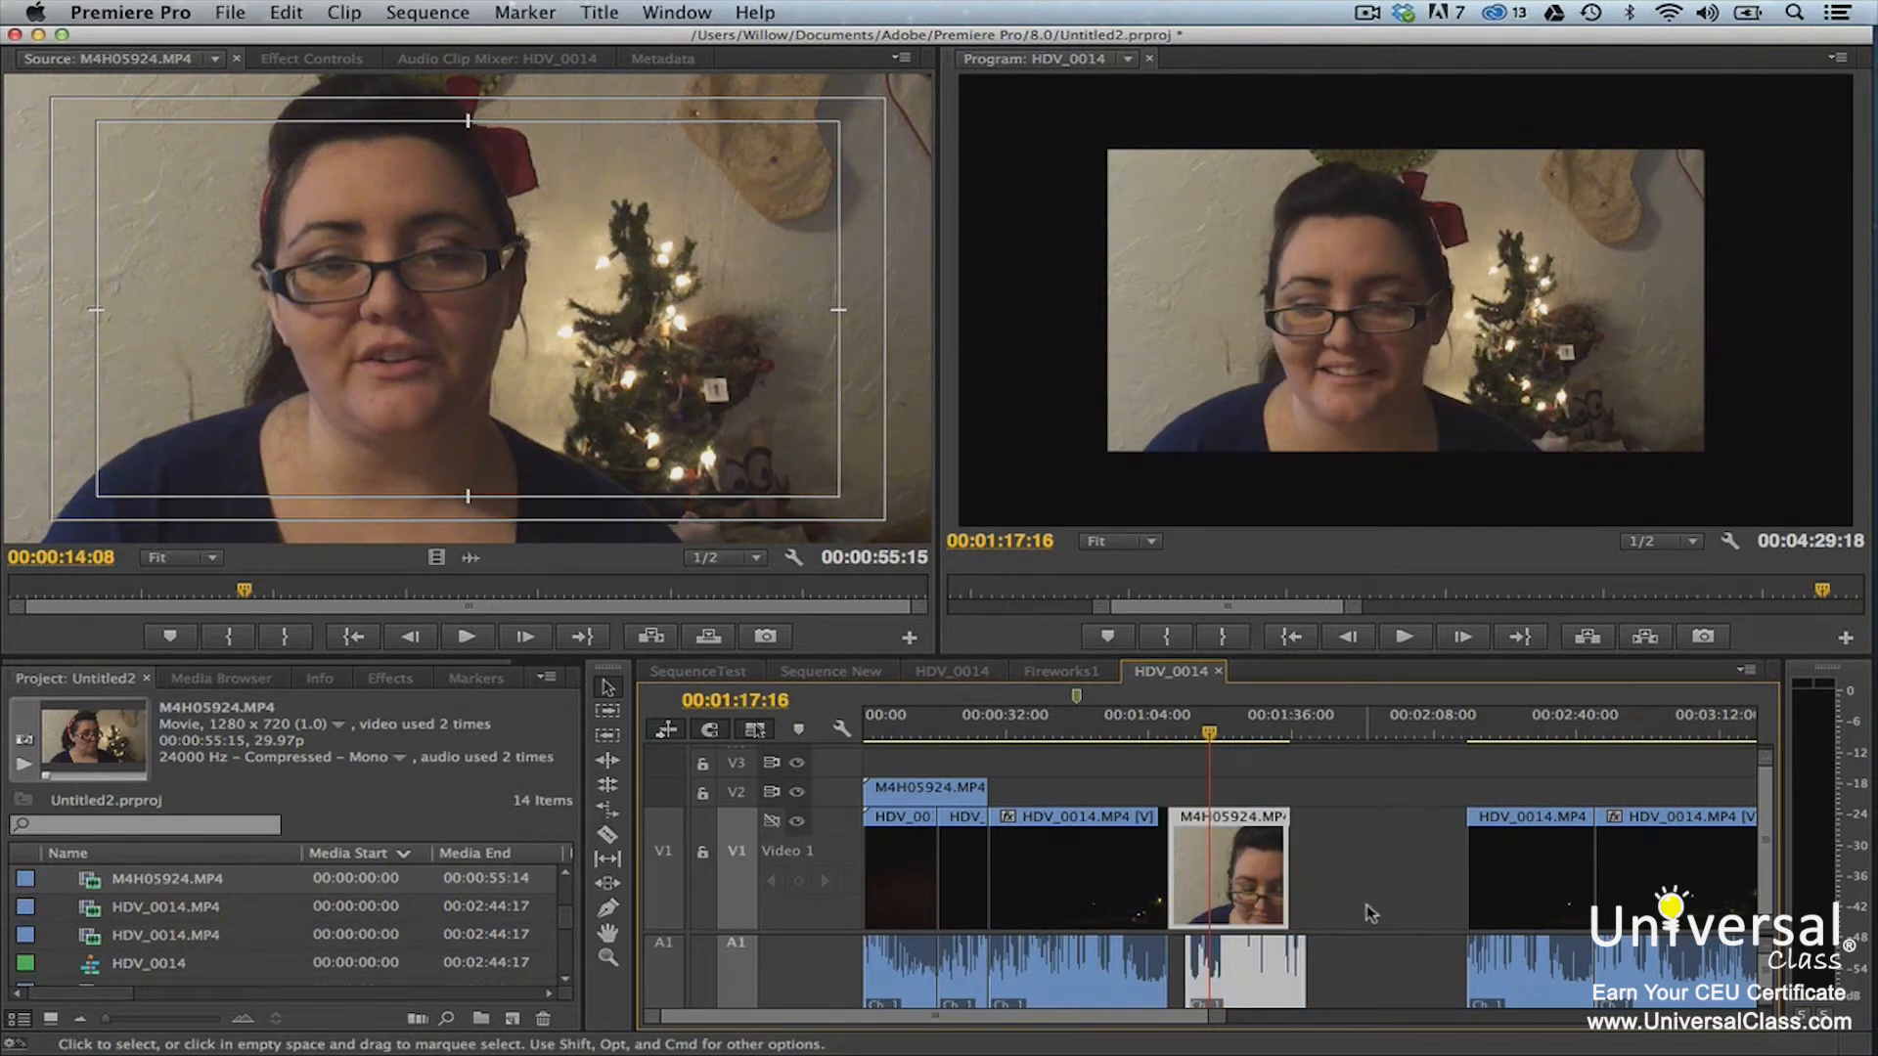
pyautogui.press('super+z')
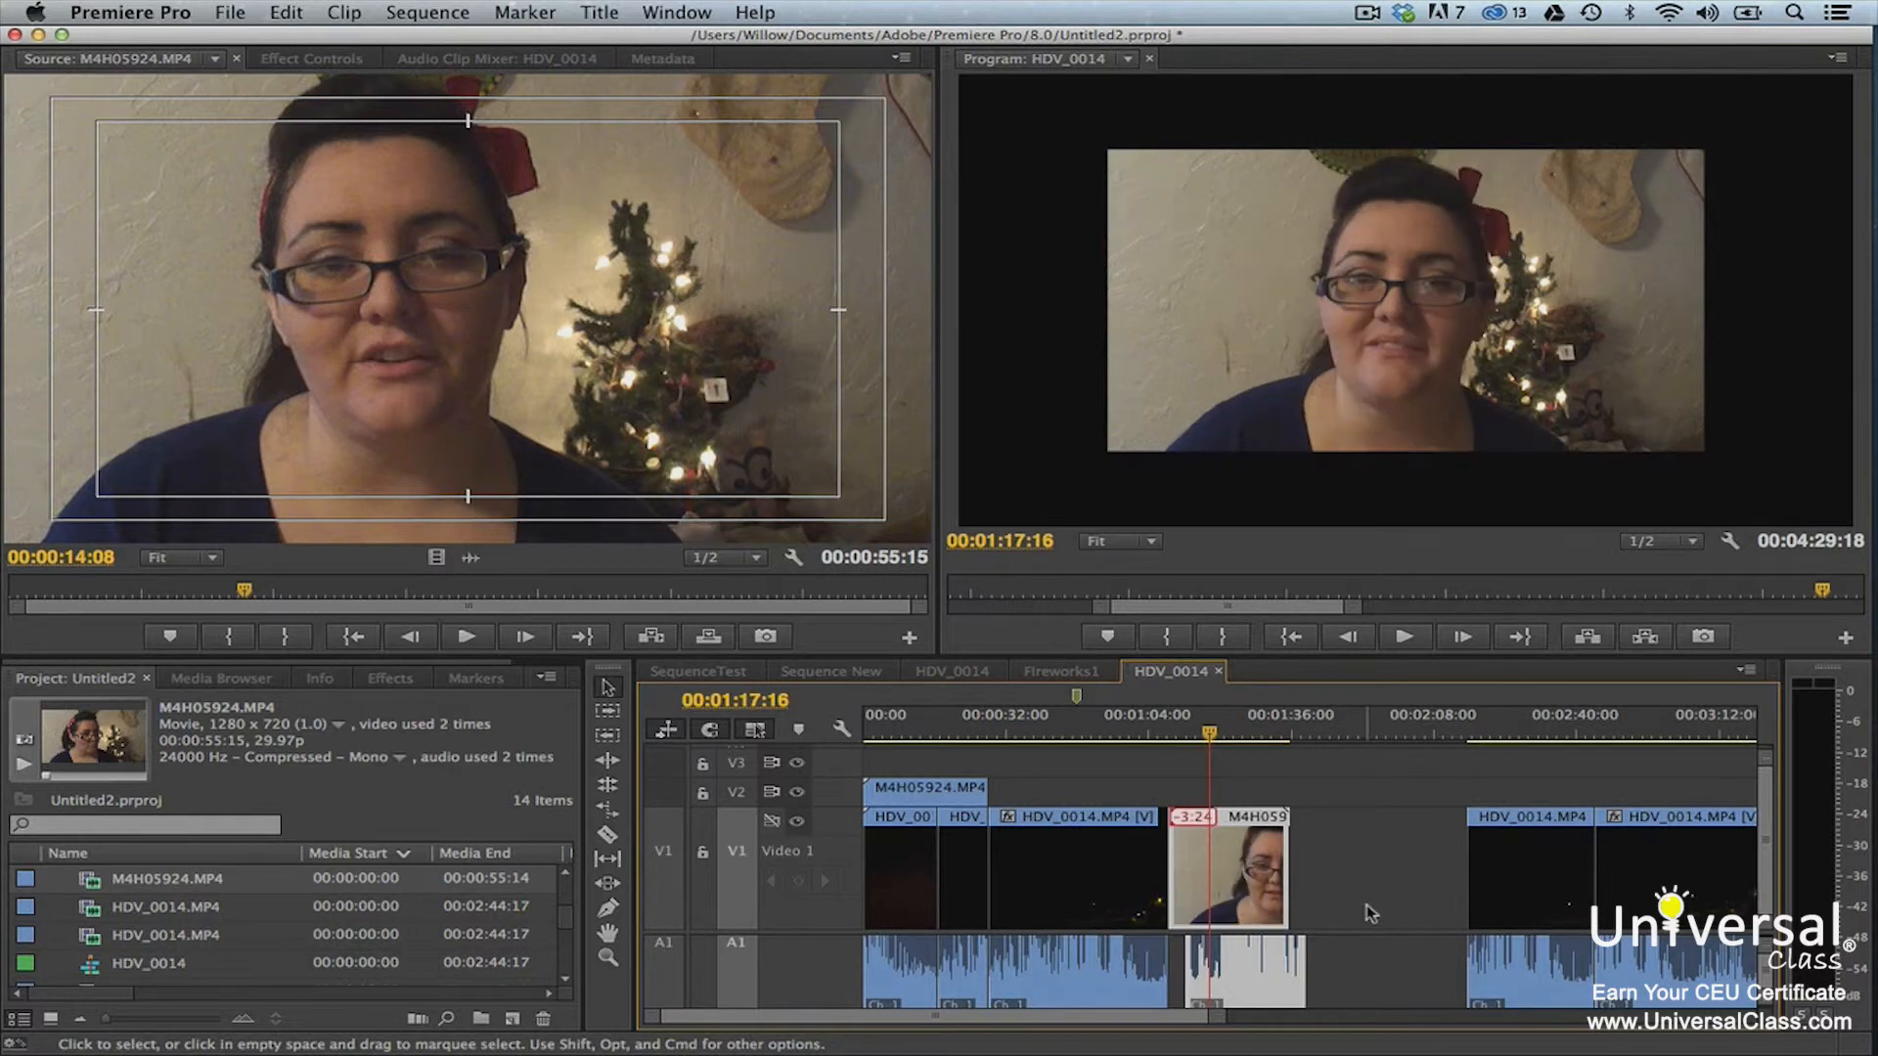
pyautogui.press('super+shift+z')
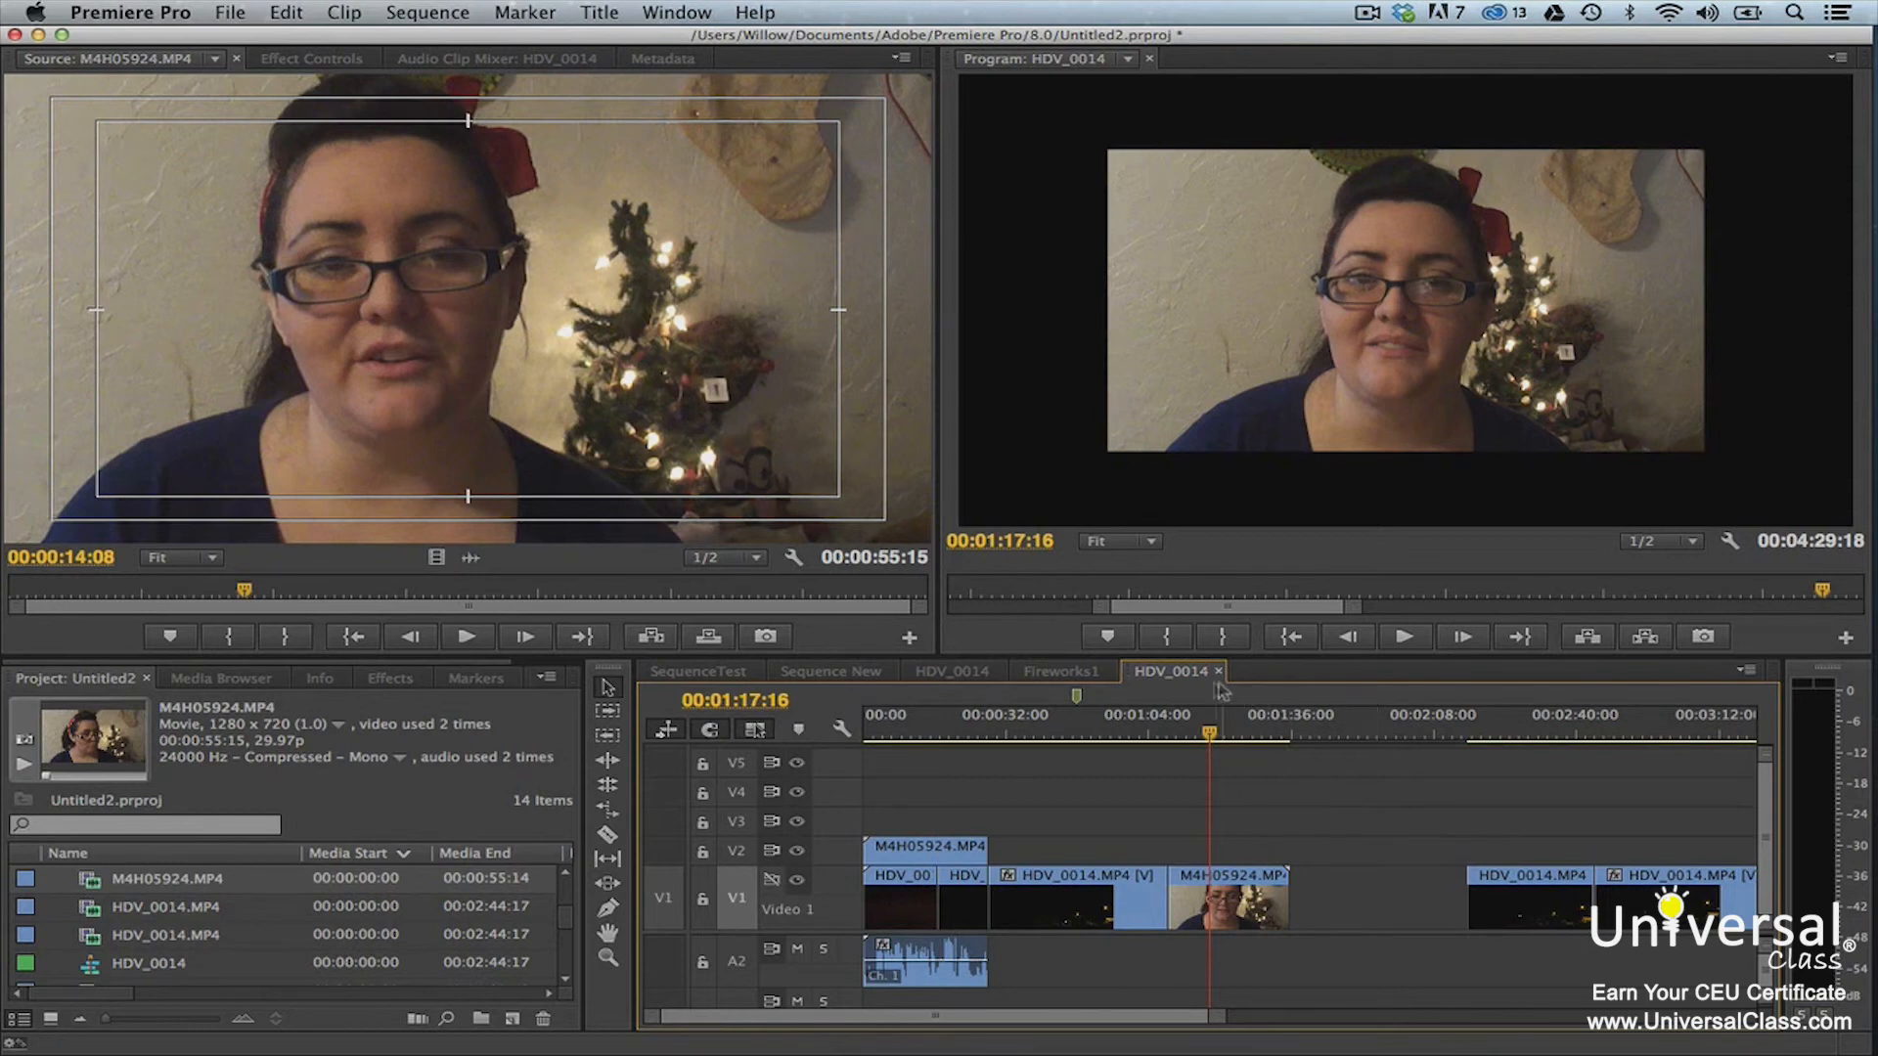
# Add a marker to the sequence at 00:01:21:01 and make it a chapter marker
pyautogui.moveTo(1207, 734); pyautogui.dragTo(1223, 736)
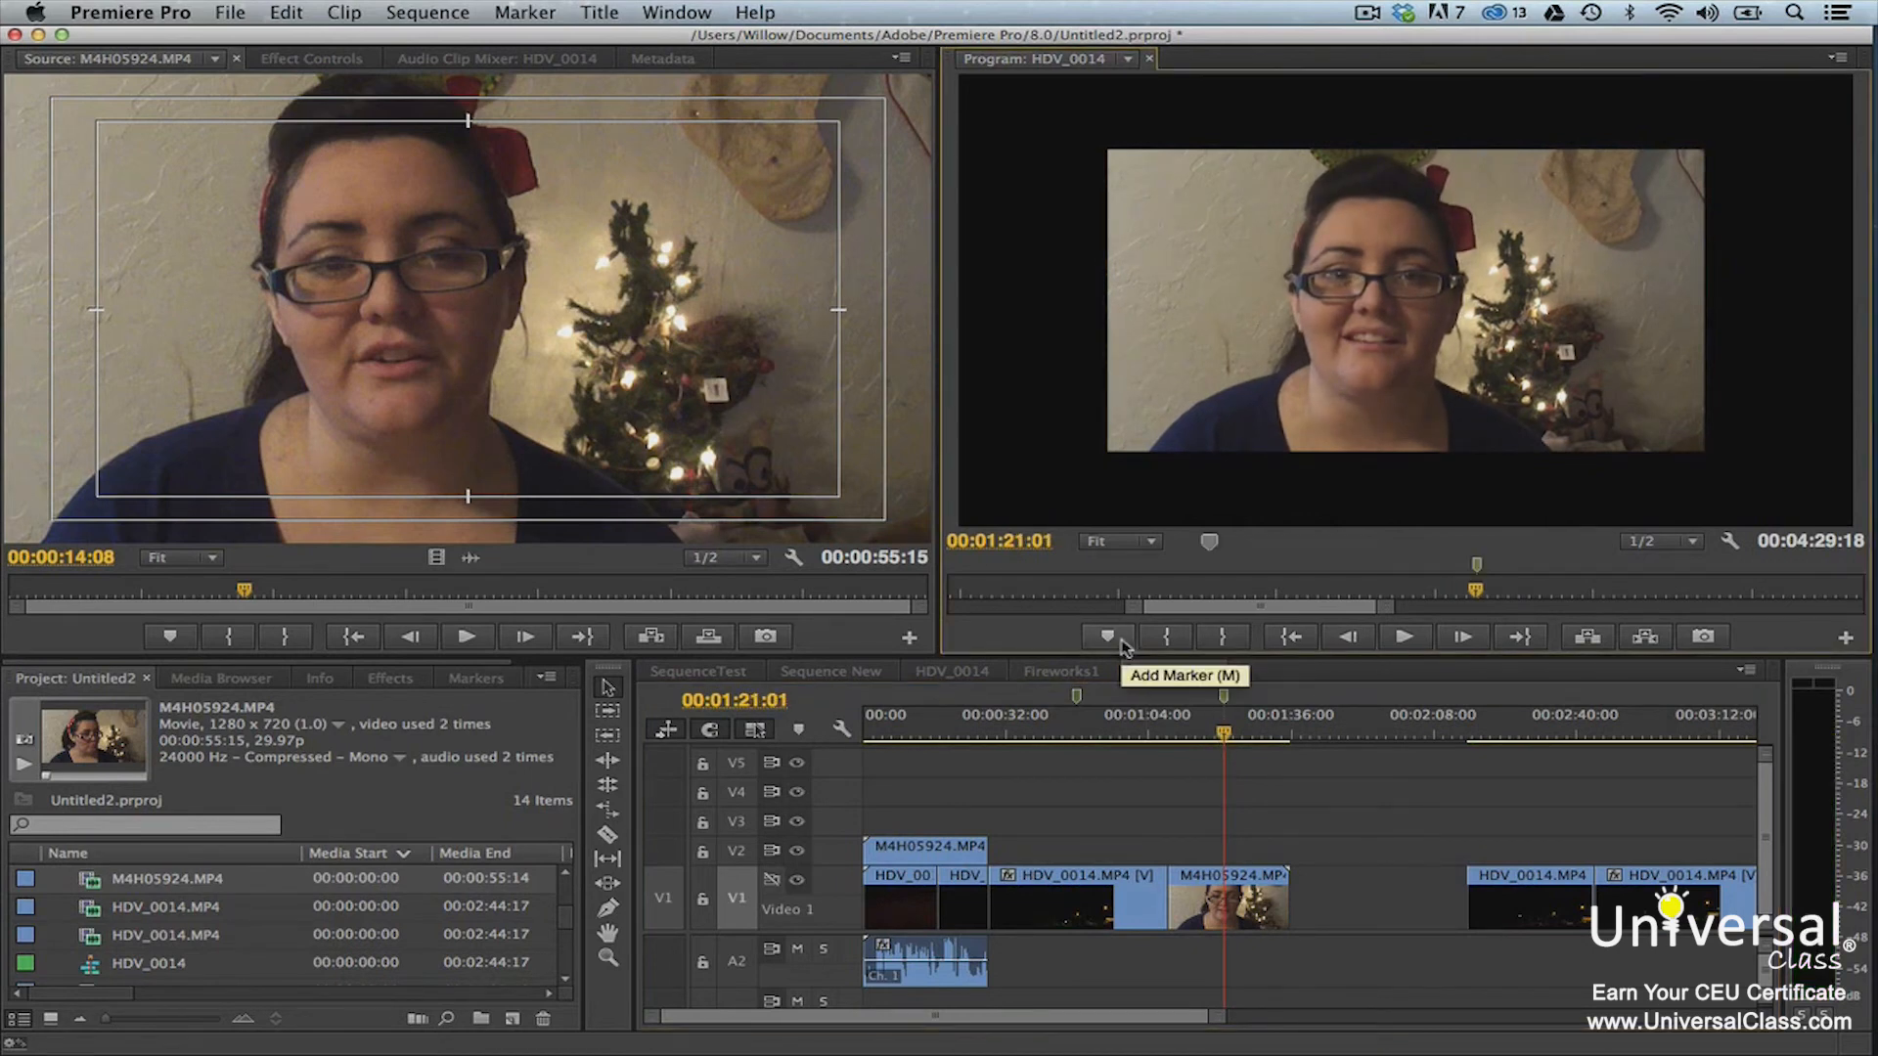
pyautogui.press('m')
pyautogui.rightClick(1226, 699)
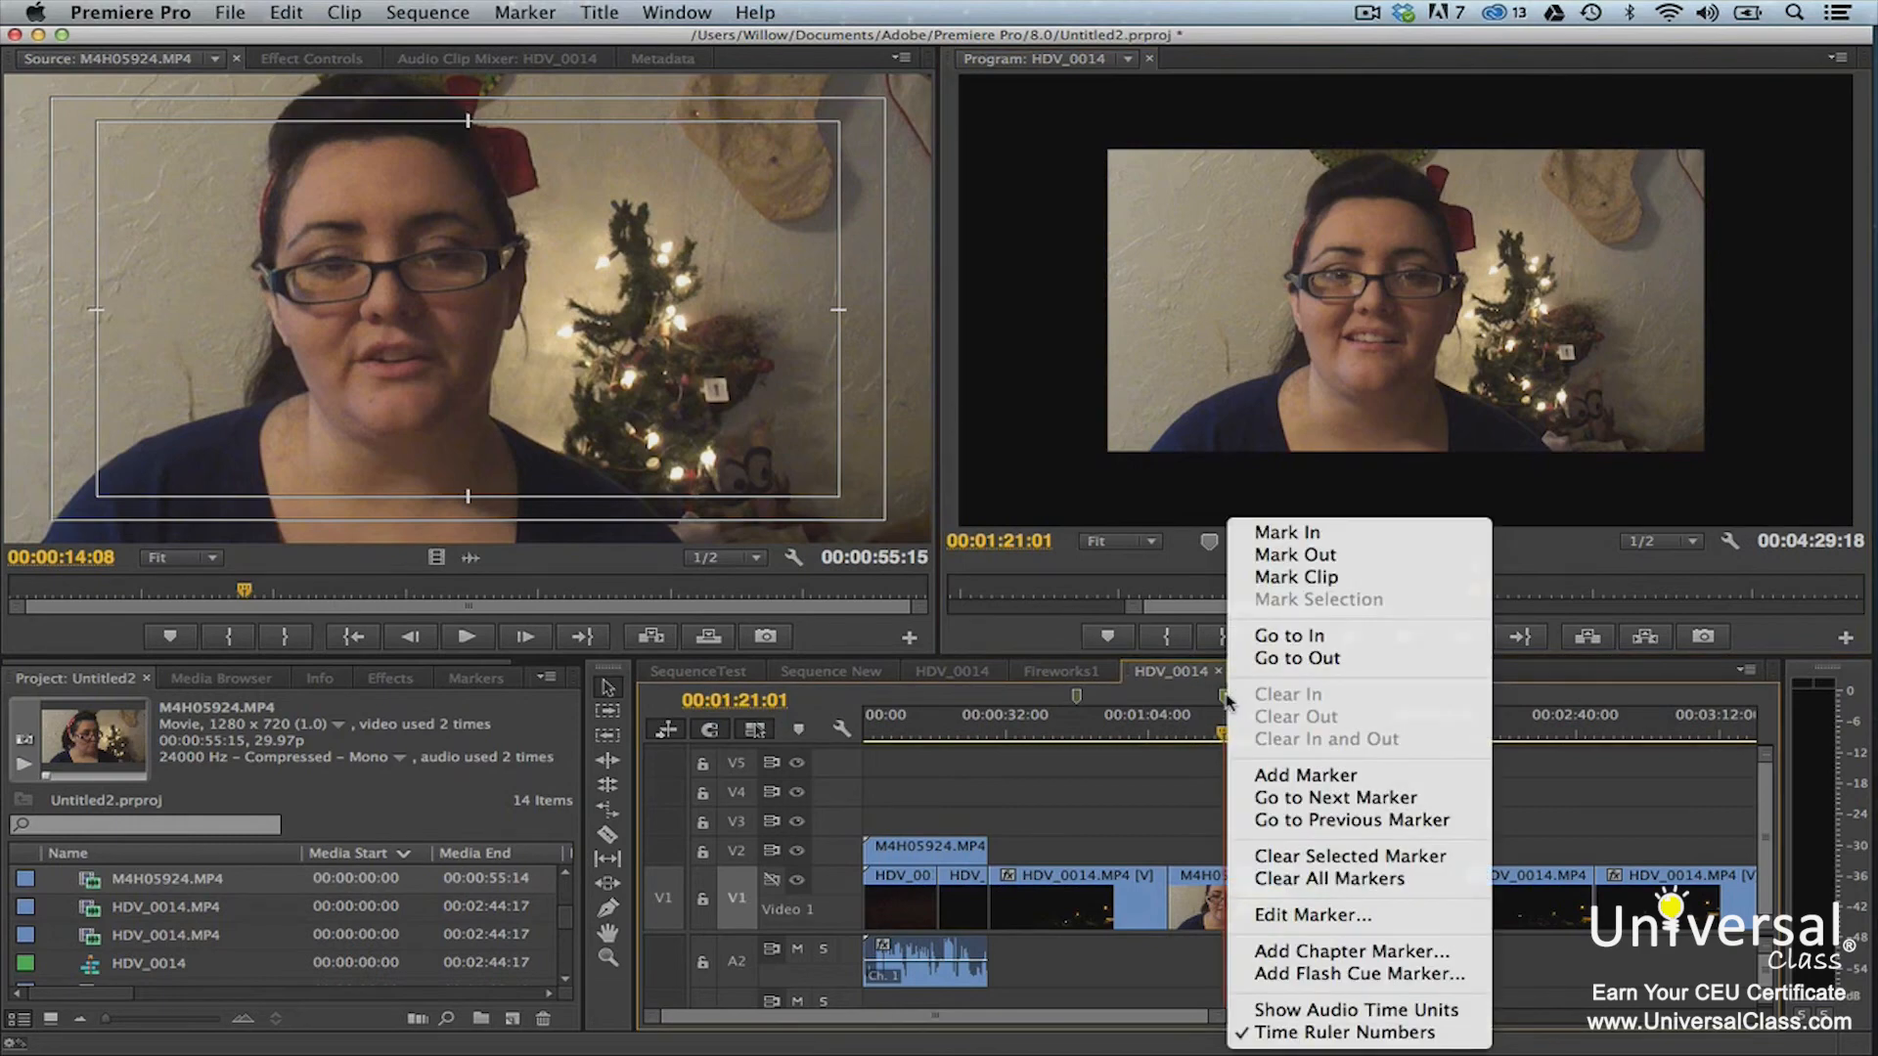
pyautogui.click(1286, 950)
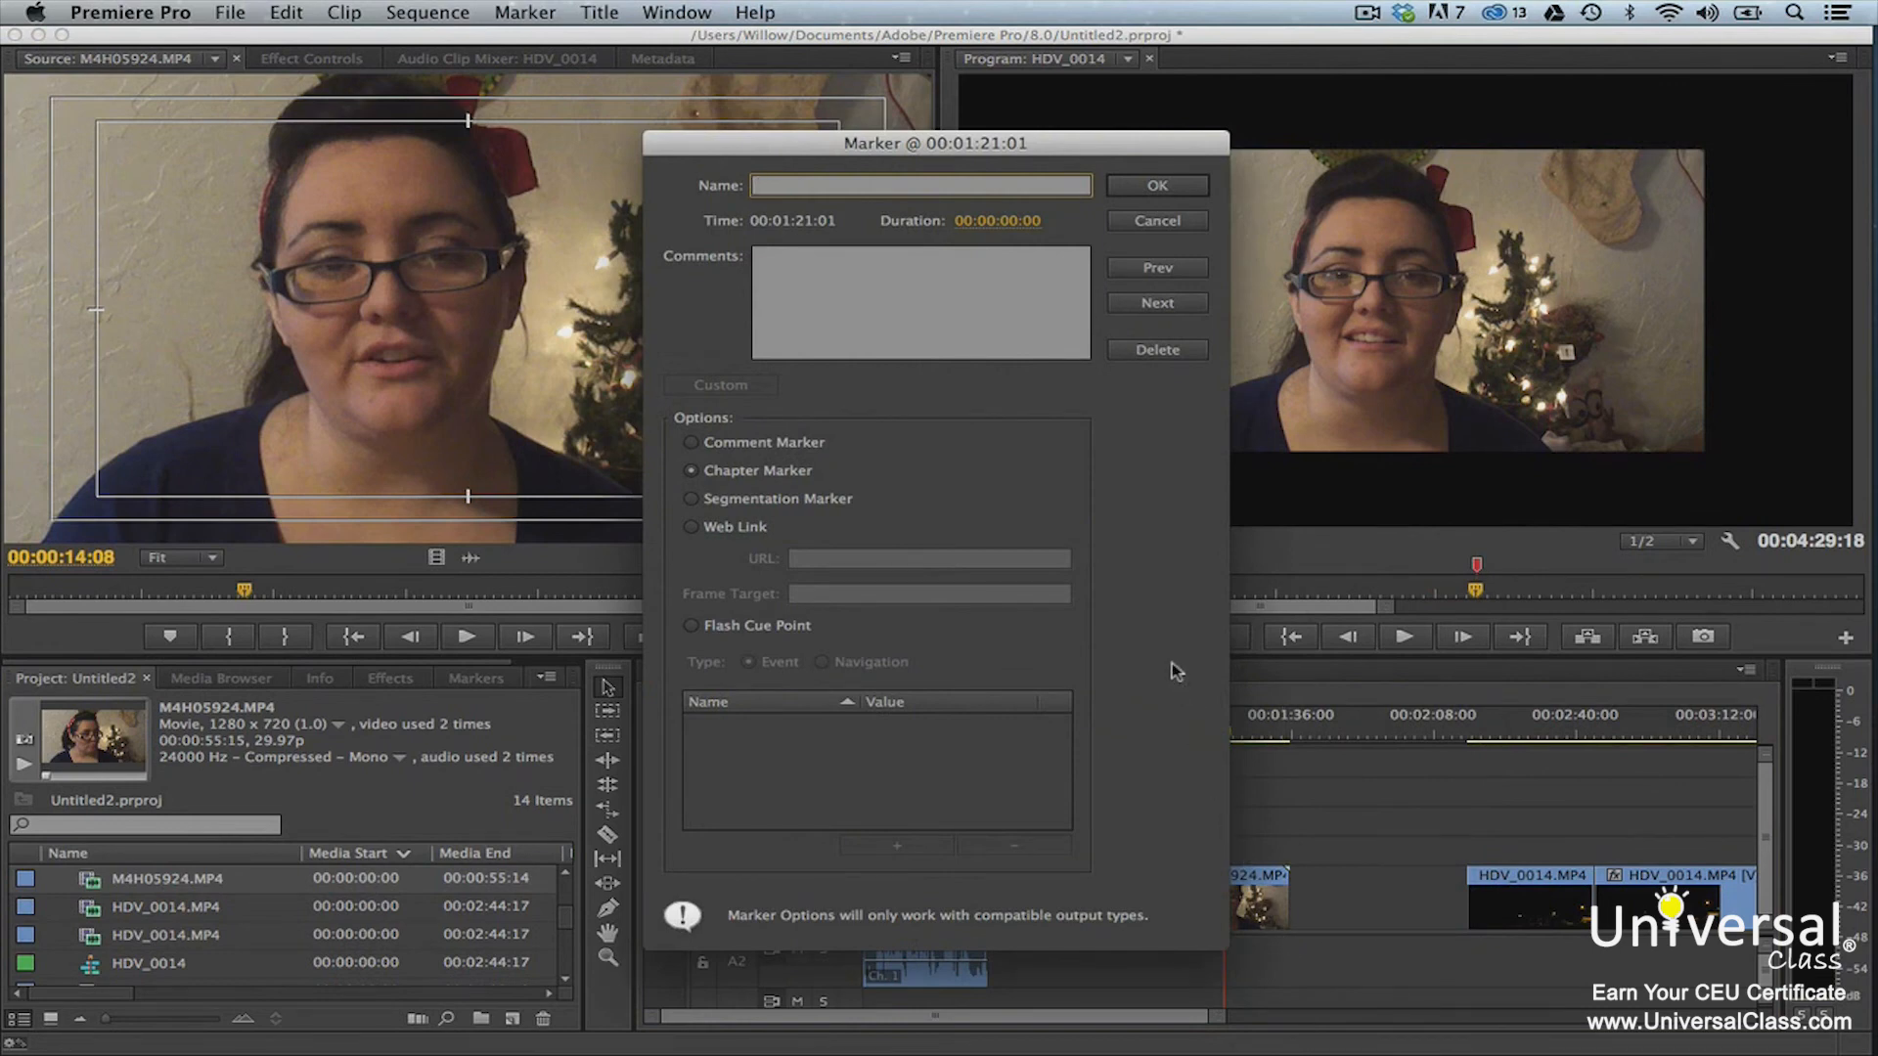
pyautogui.press('Return')
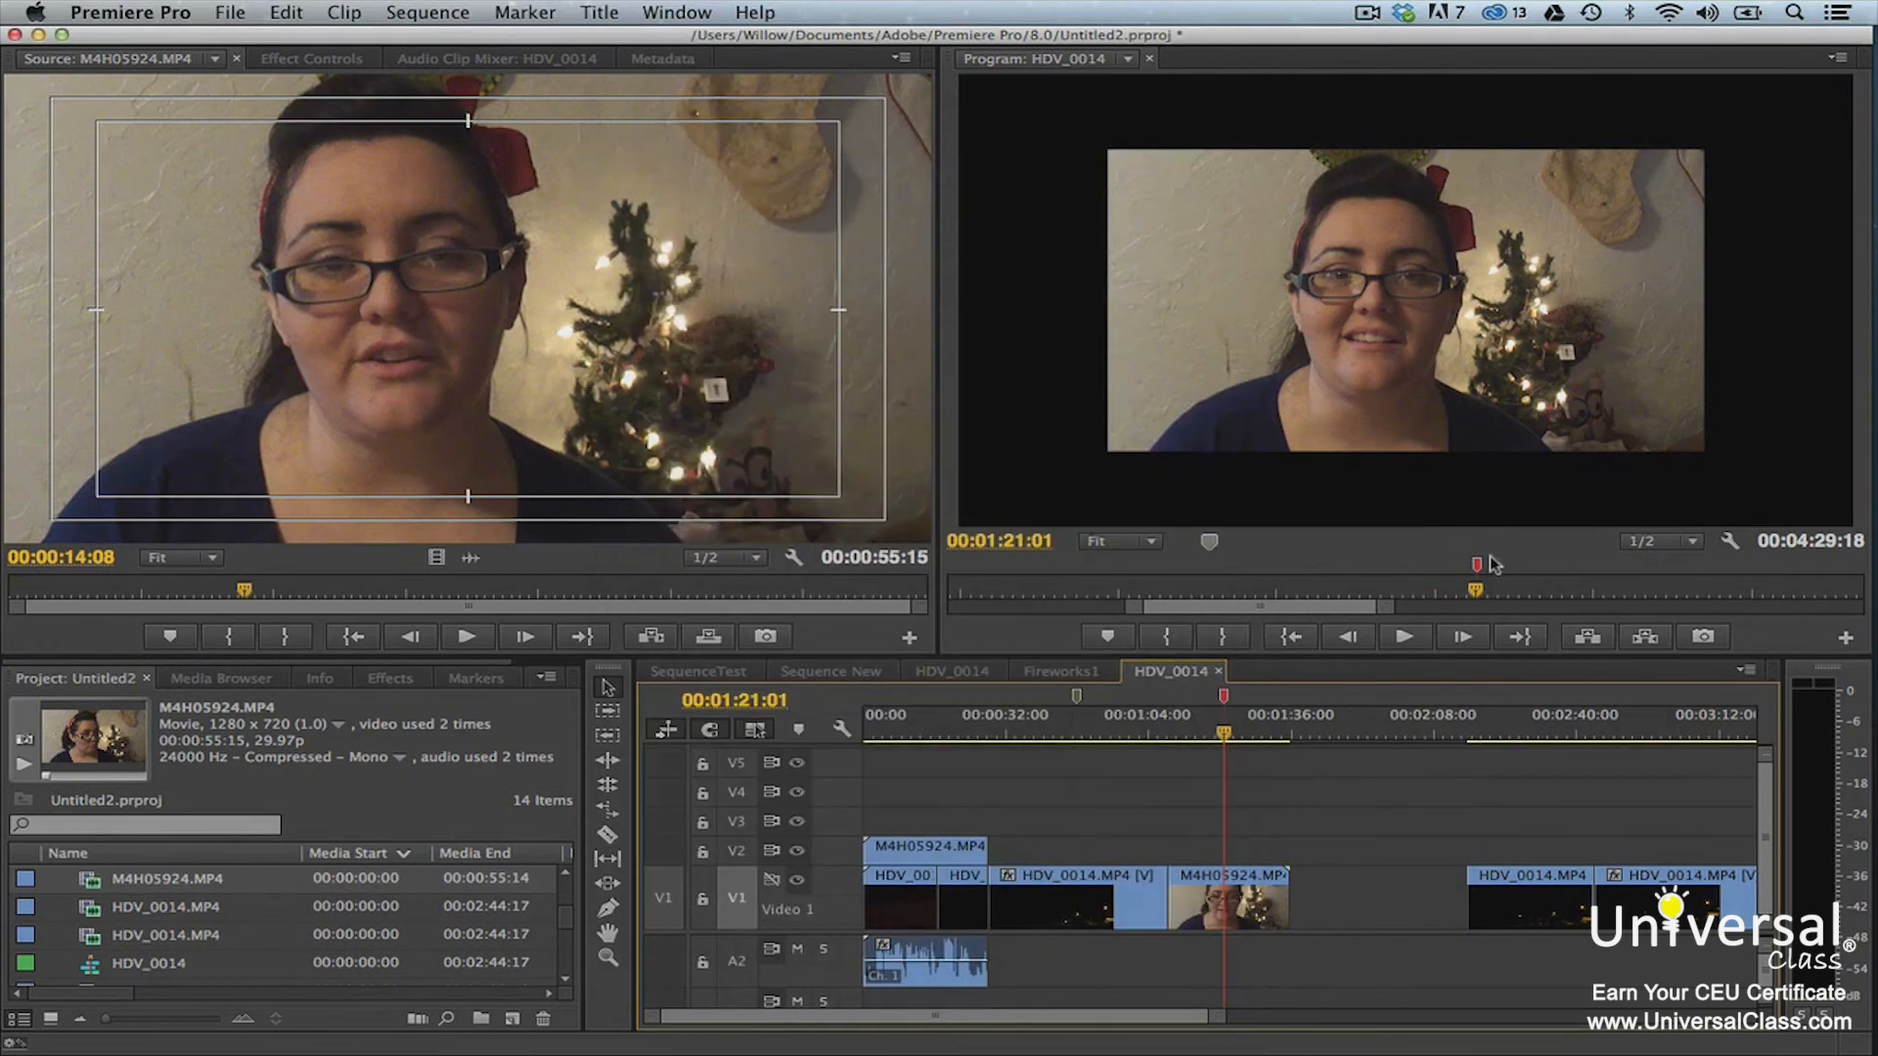